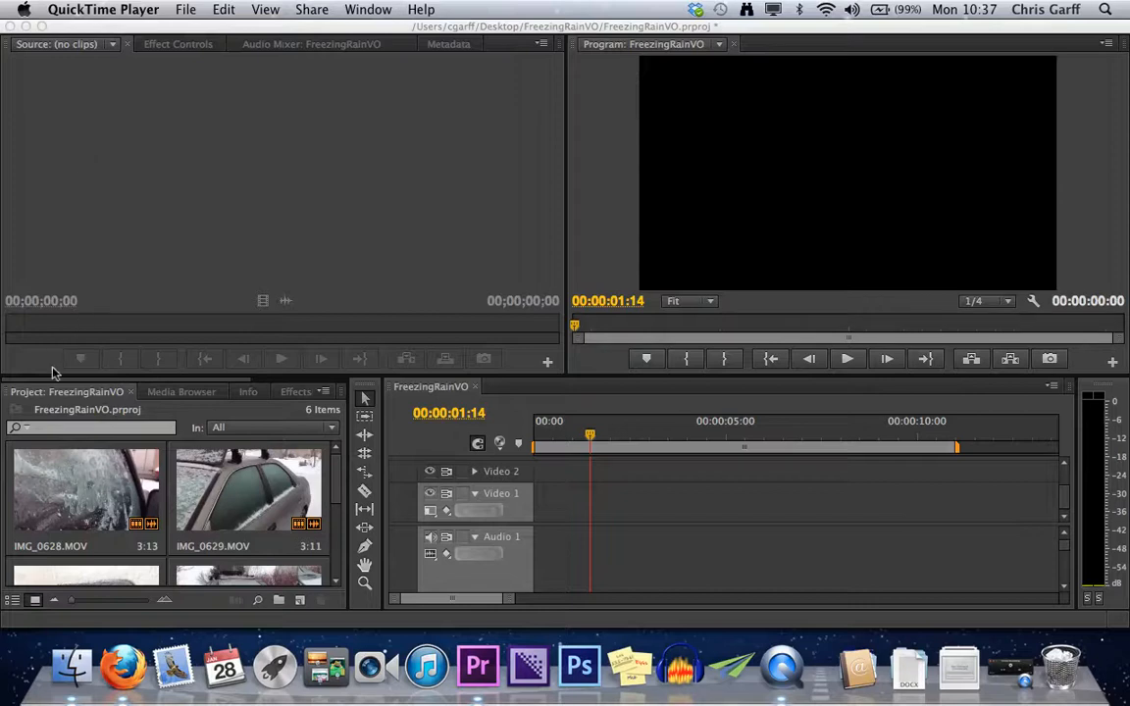
pyautogui.scroll(-5, 283, 497)
pyautogui.scroll(5, 283, 496)
pyautogui.click(339, 490)
pyautogui.moveTo(337, 480); pyautogui.dragTo(331, 595)
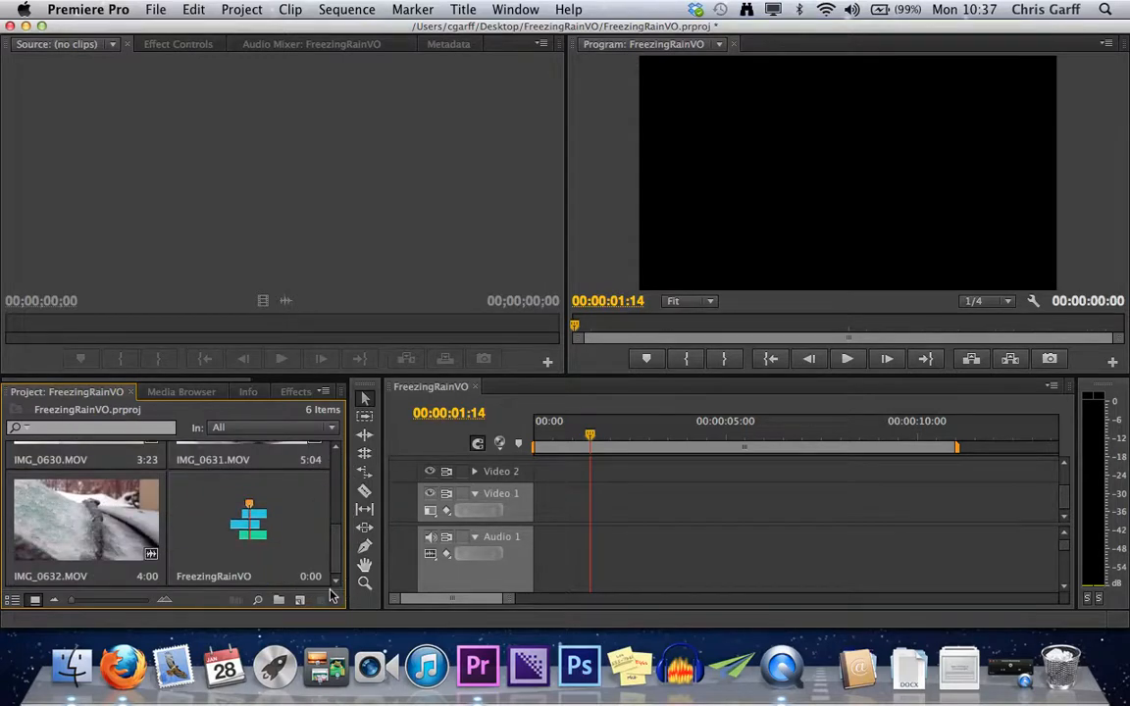
pyautogui.rightClick(278, 576)
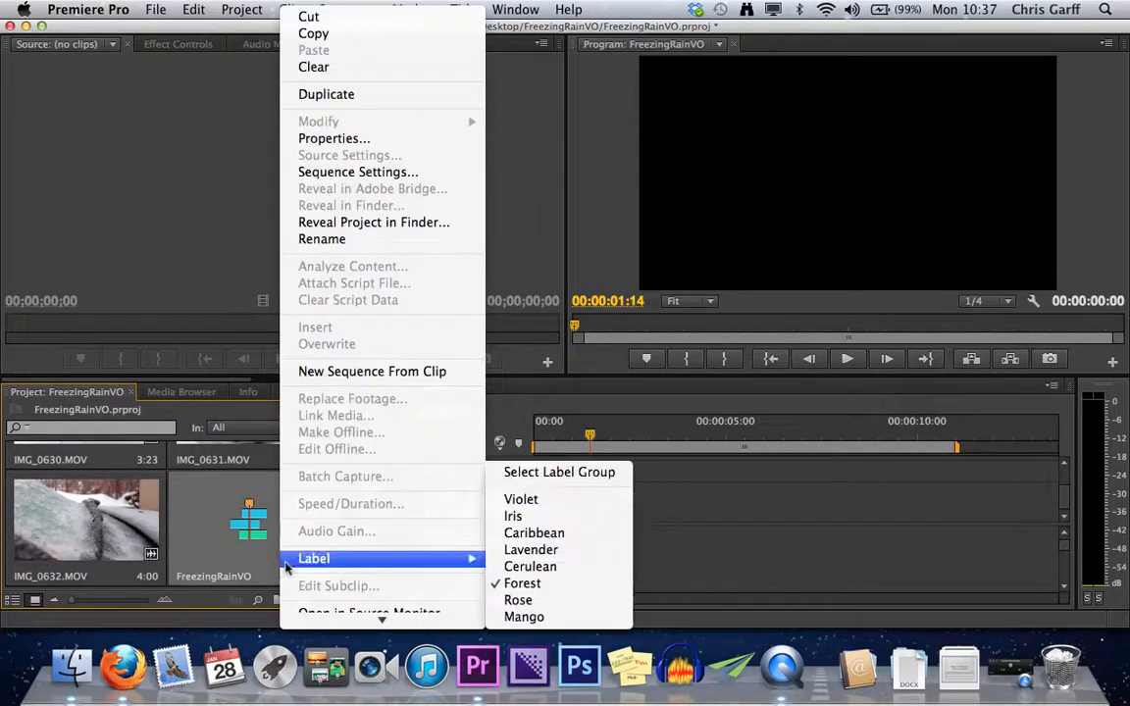
pyautogui.click(162, 494)
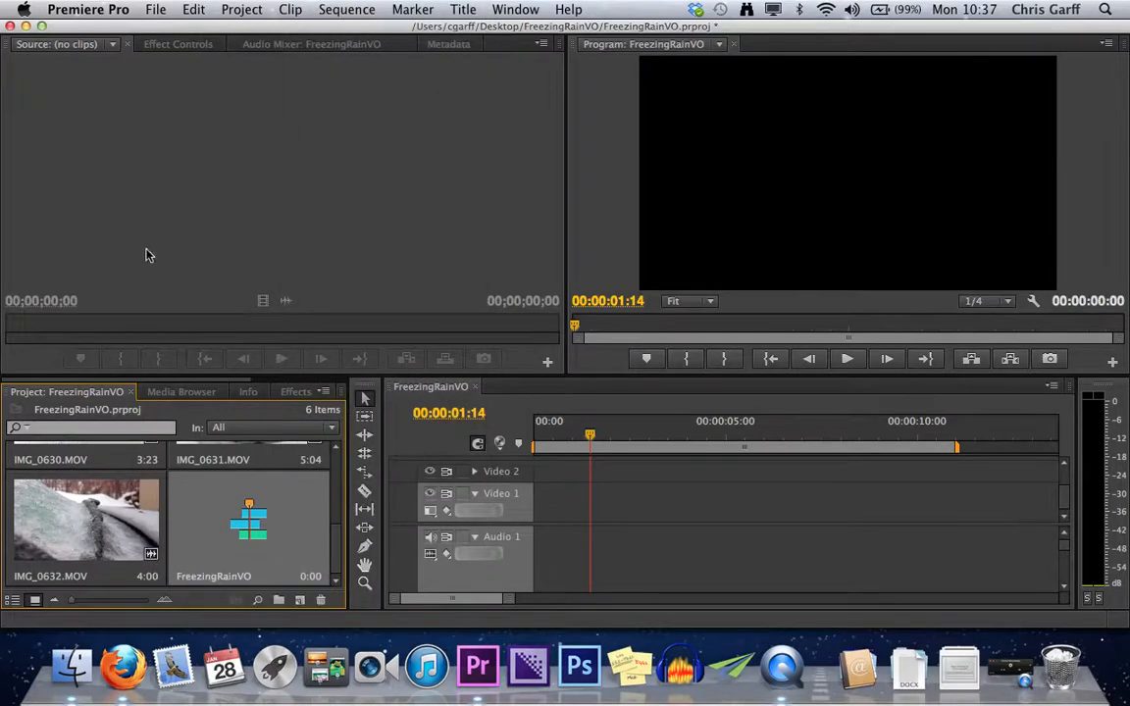
# Start a media import and browse to the FreezingRainVO folder on the Desktop.
pyautogui.click(155, 10)
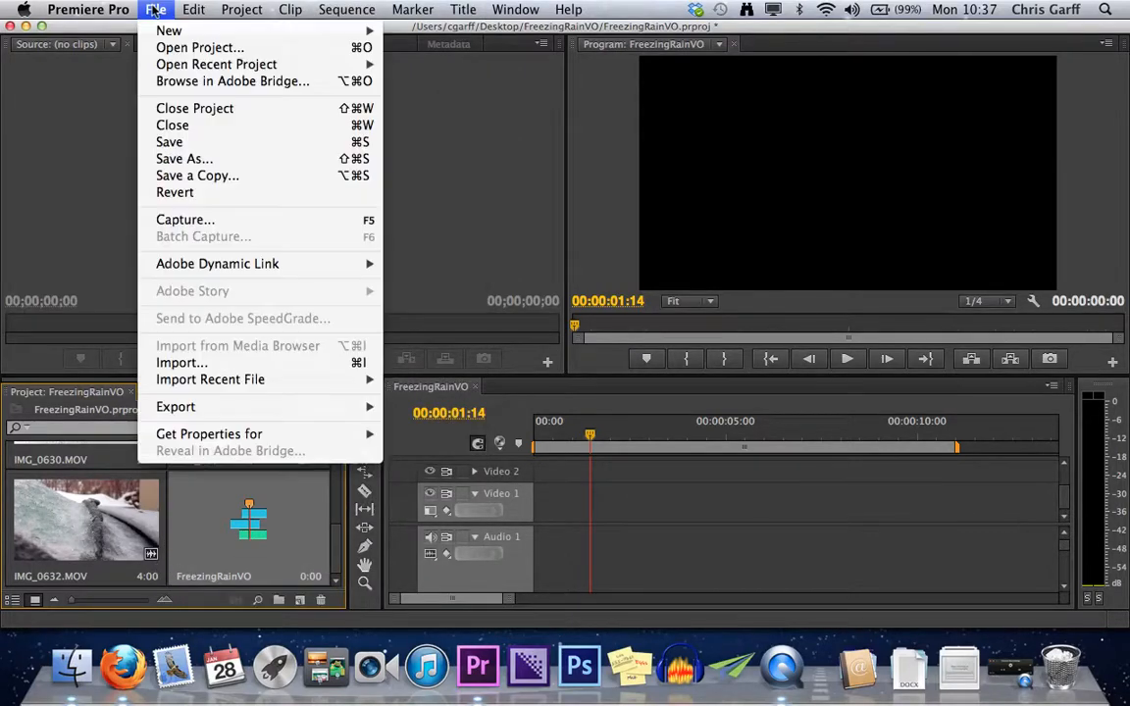
pyautogui.click(186, 364)
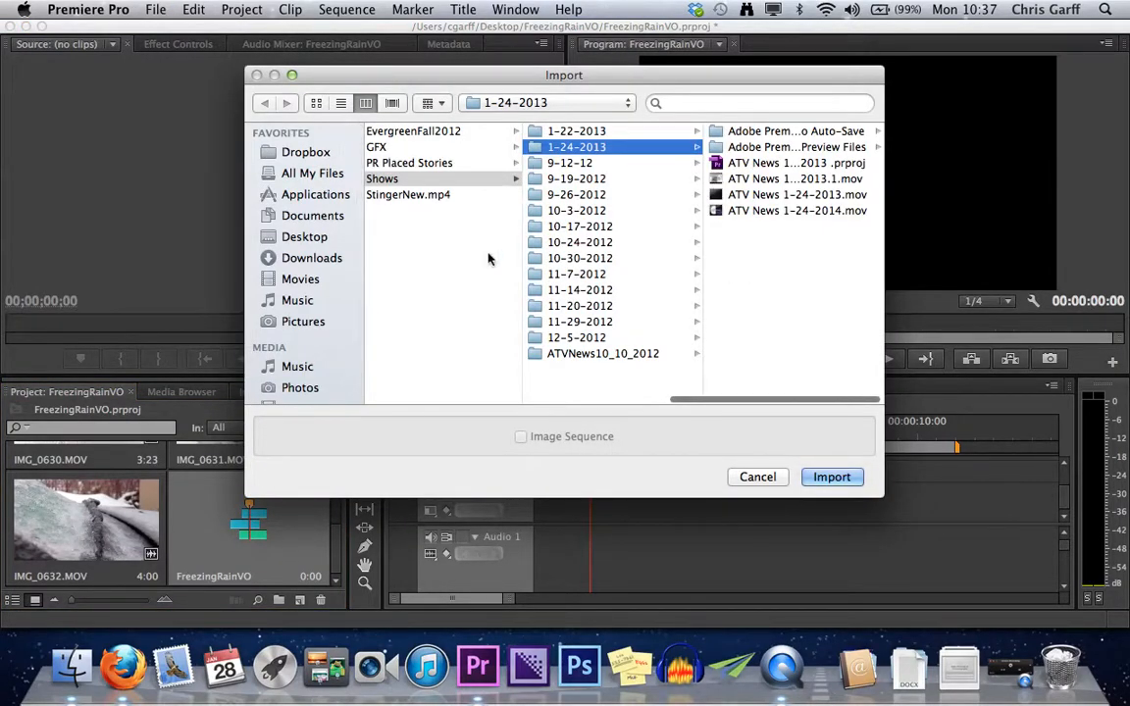
pyautogui.hscroll(-3, 465, 295)
pyautogui.hscroll(-10, 465, 299)
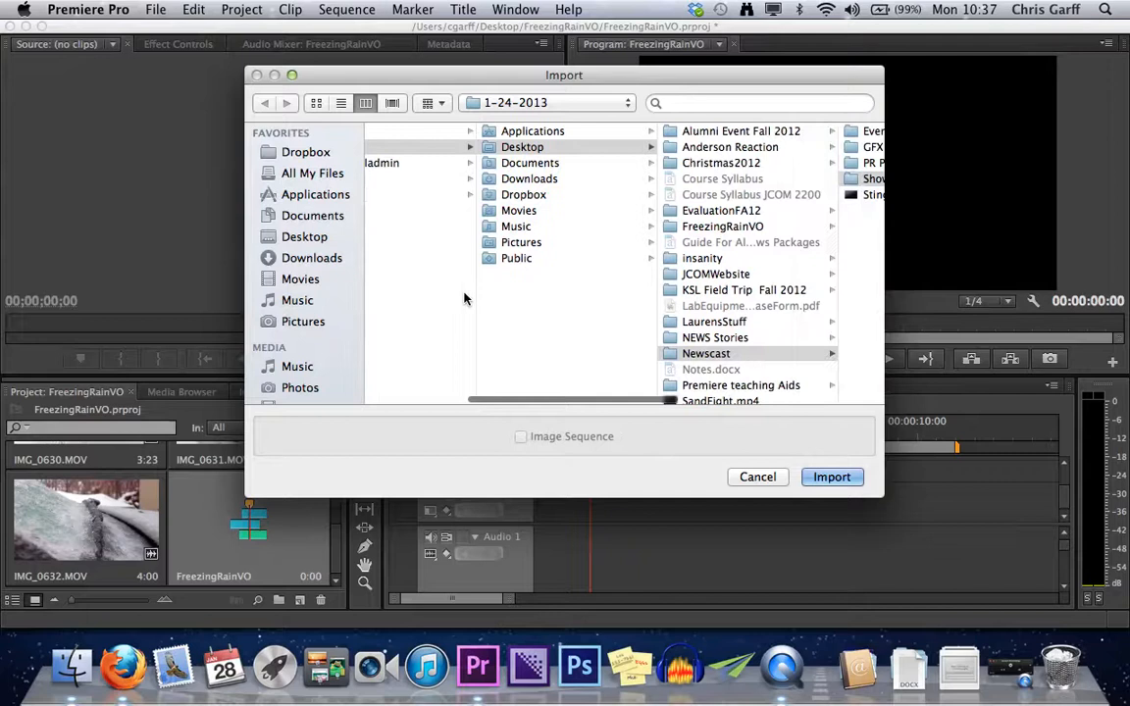
pyautogui.hscroll(10, 465, 299)
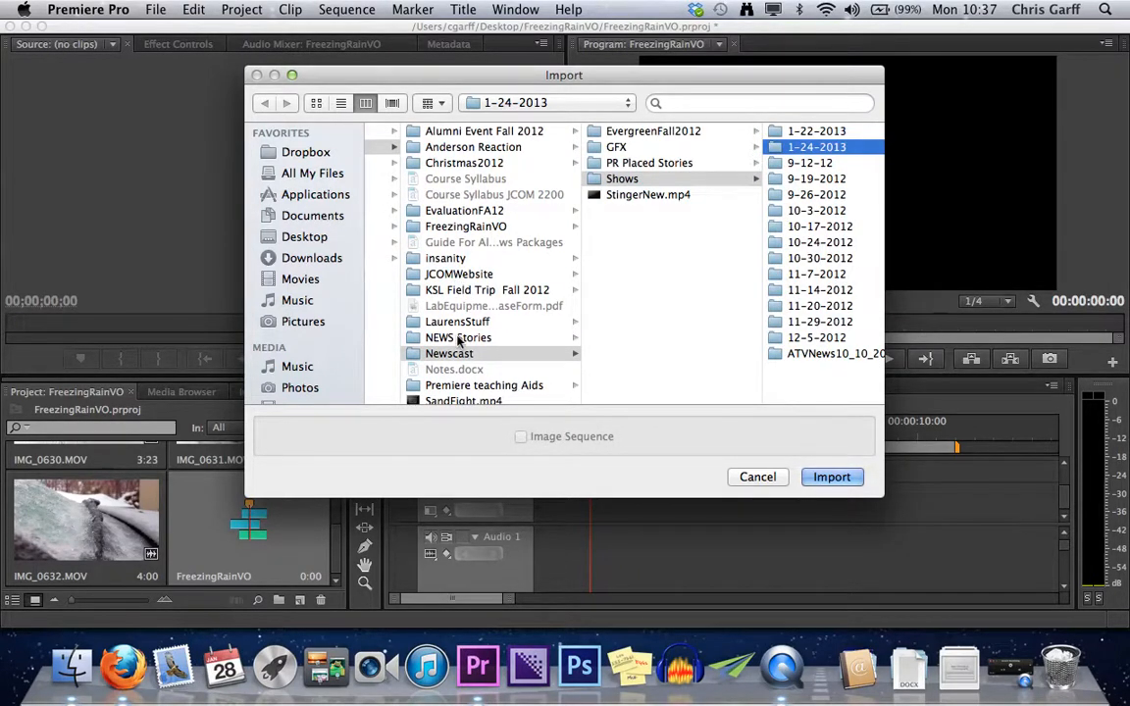
pyautogui.scroll(-5, 472, 245)
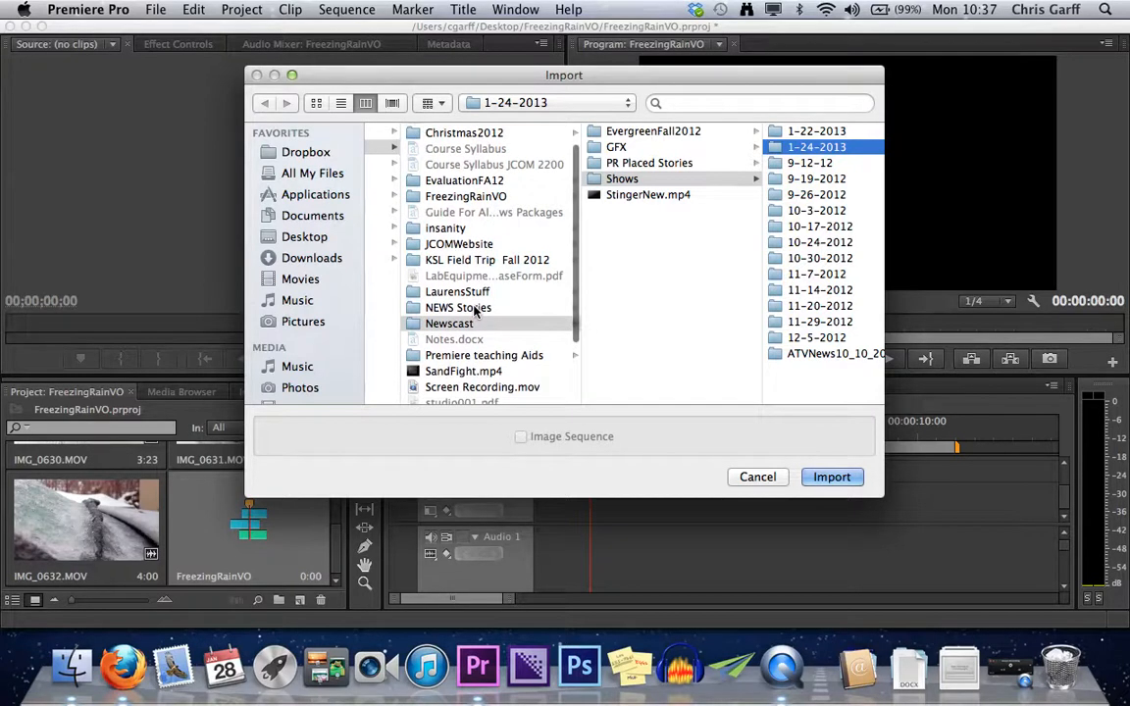
pyautogui.scroll(-1, 474, 310)
pyautogui.scroll(5, 474, 310)
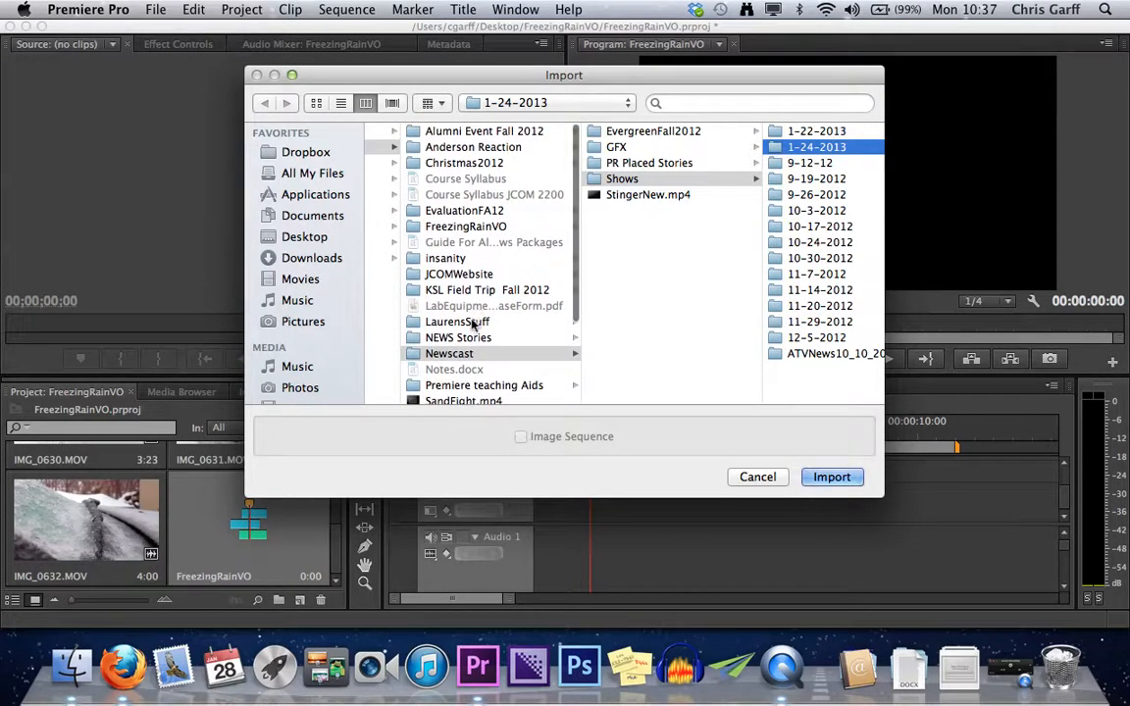
pyautogui.click(466, 226)
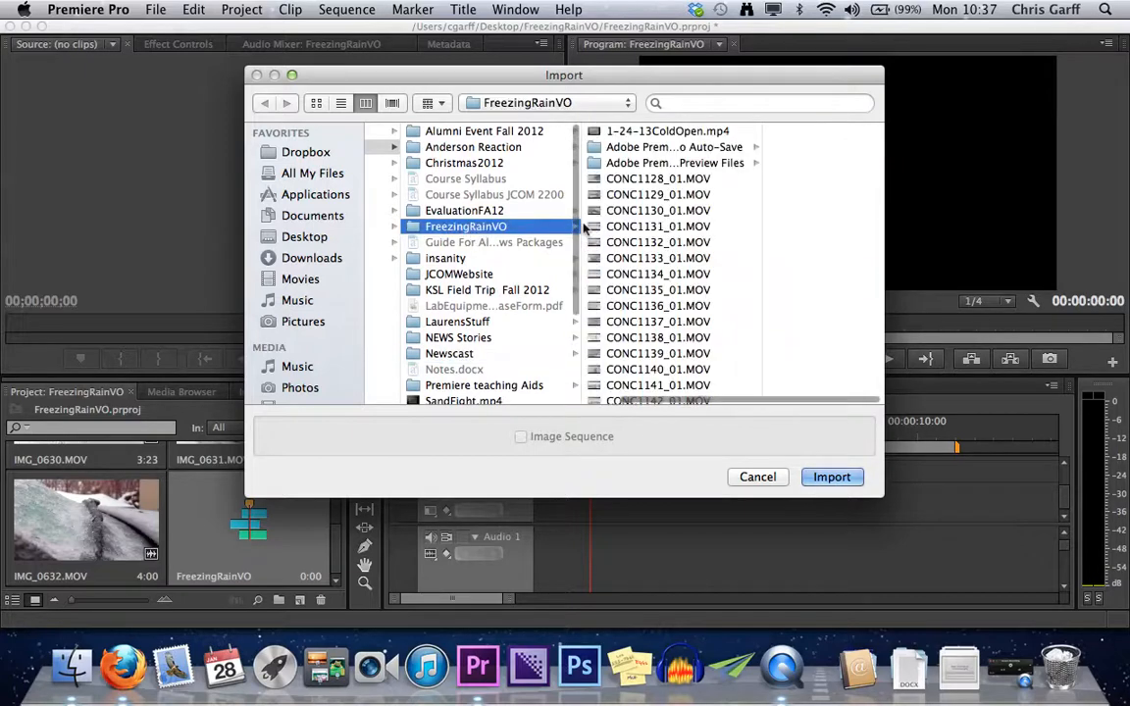
# Select all clips from CONC1128_01.MOV through CONC1146_01.MOV and import them into the project.
pyautogui.click(640, 181)
pyautogui.scroll(-6, 598, 314)
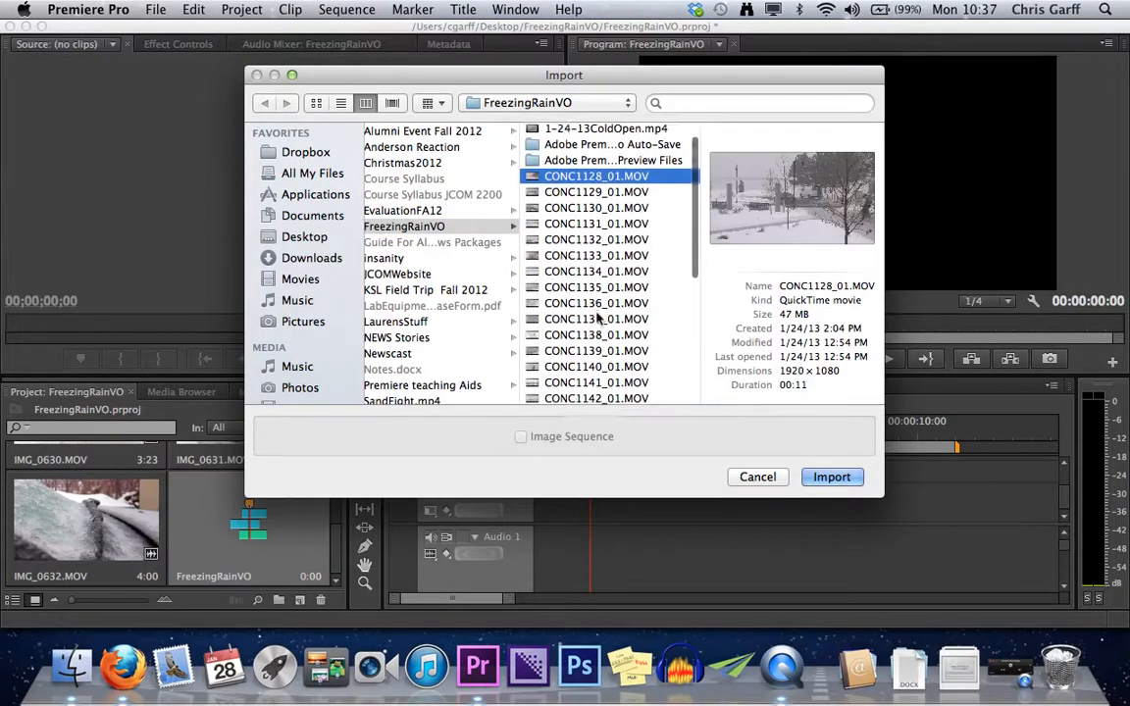
pyautogui.scroll(2, 598, 314)
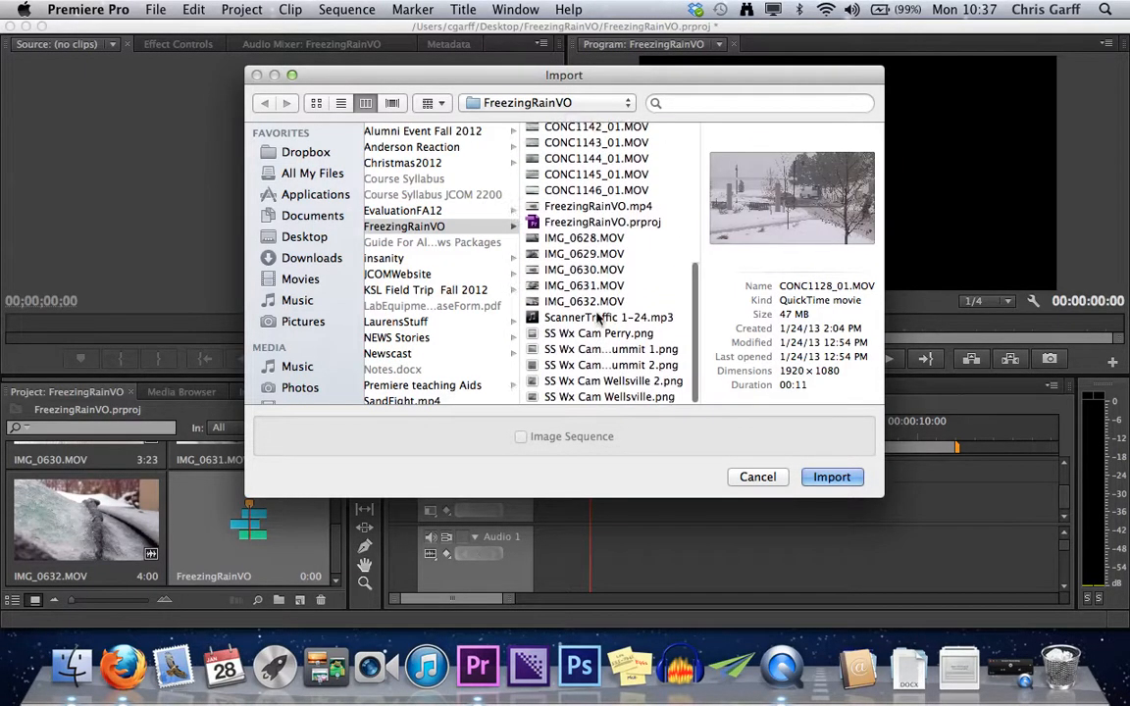
pyautogui.click(580, 195)
pyautogui.scroll(1, 672, 274)
pyautogui.scroll(5, 673, 274)
pyautogui.keyDown('shift'); pyautogui.click(554, 209); pyautogui.keyUp('shift')
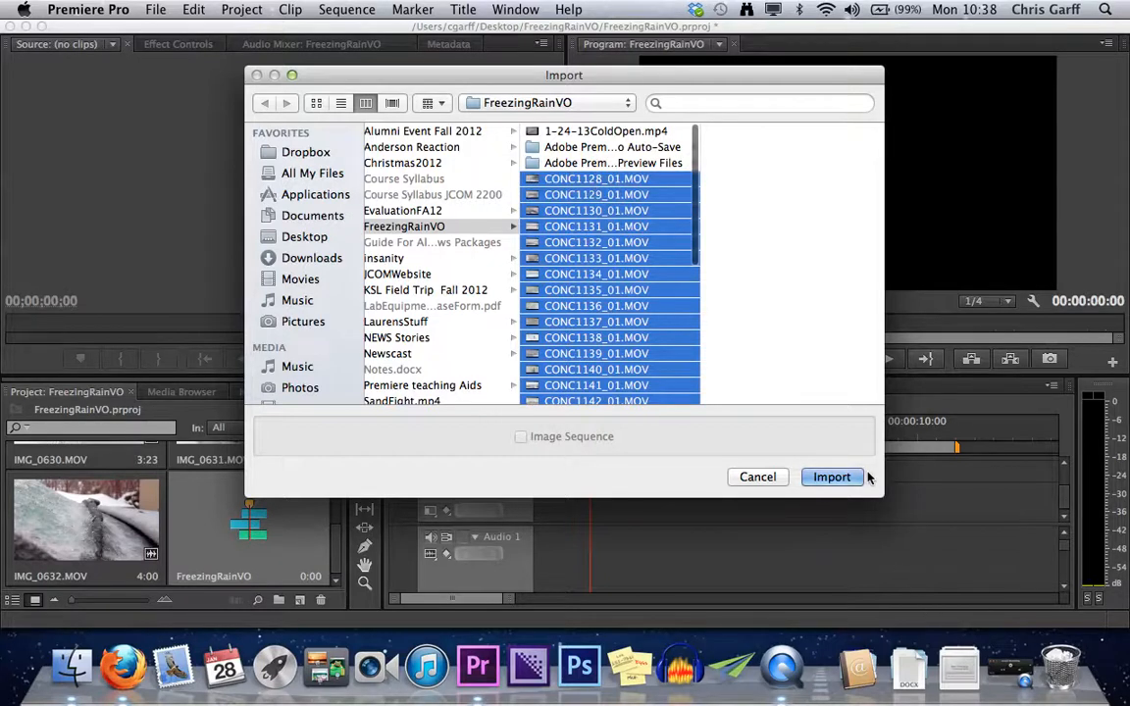
pyautogui.click(835, 477)
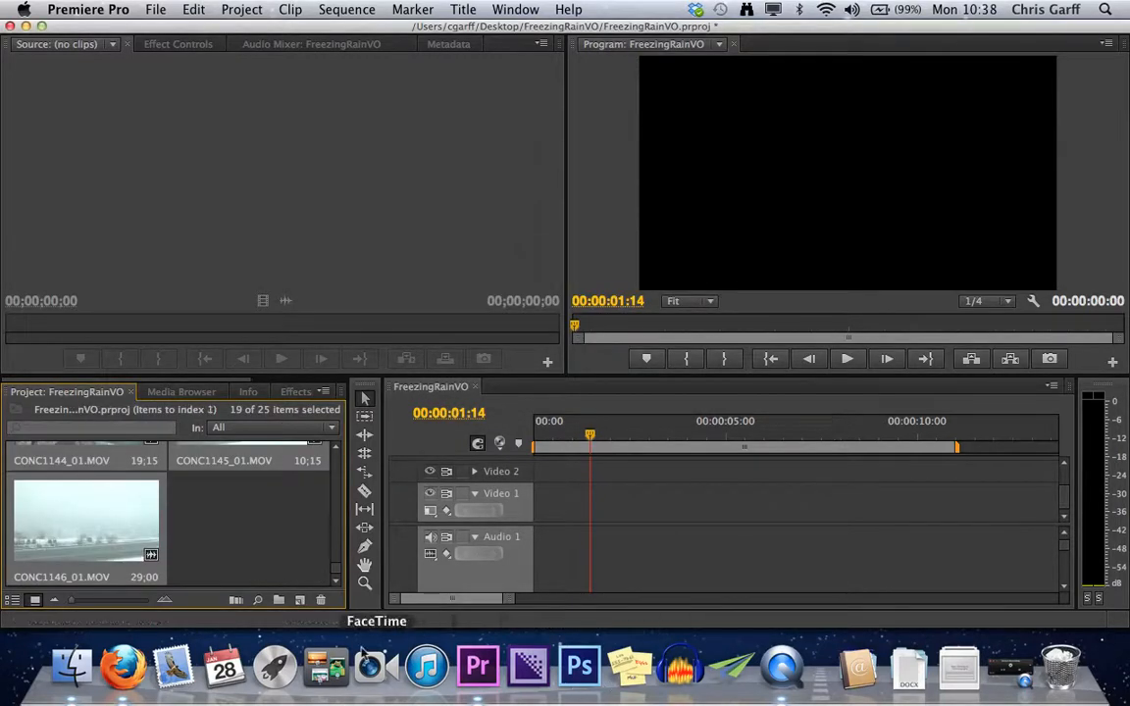
# Open the project clip IMG_0629.MOV in the Source Monitor.
pyautogui.scroll(10, 248, 518)
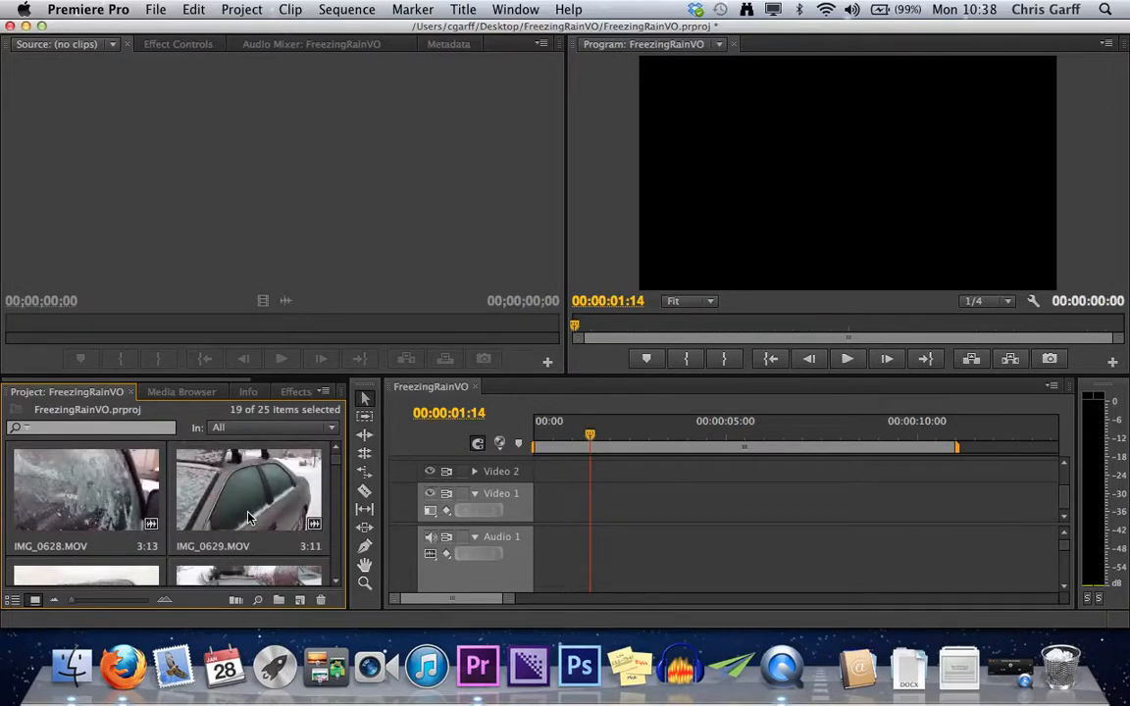
pyautogui.rightClick(294, 508)
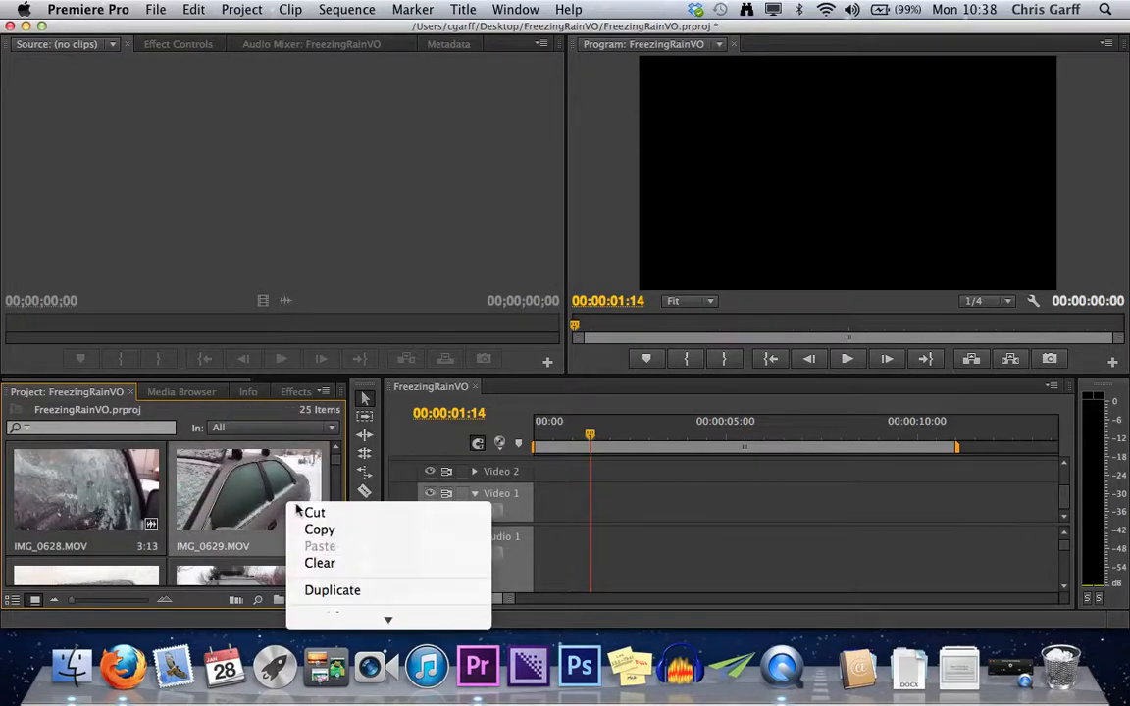
pyautogui.scroll(-10, 376, 606)
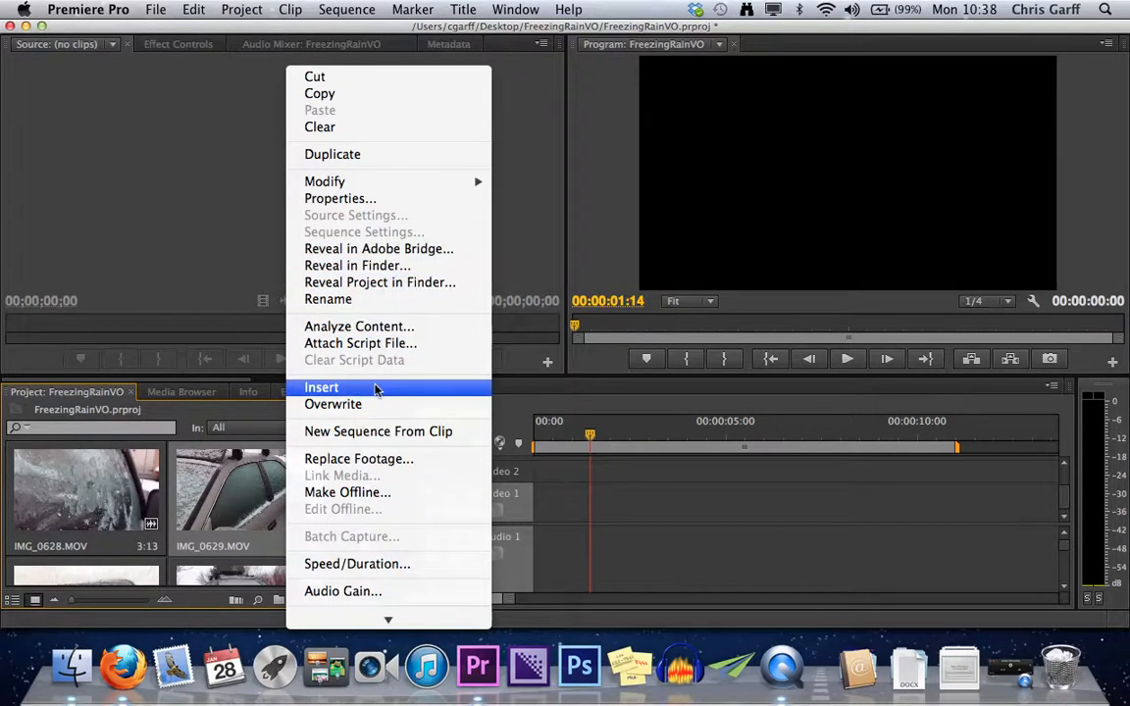
pyautogui.scroll(-5, 370, 475)
pyautogui.scroll(-2, 372, 475)
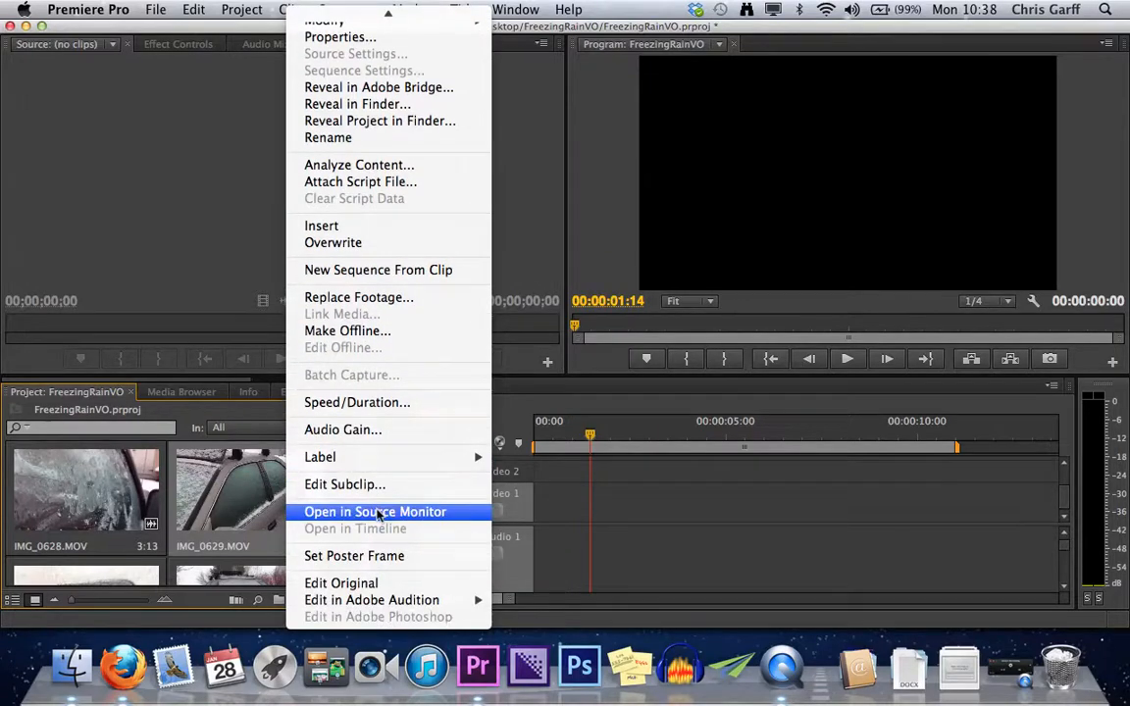
pyautogui.click(377, 508)
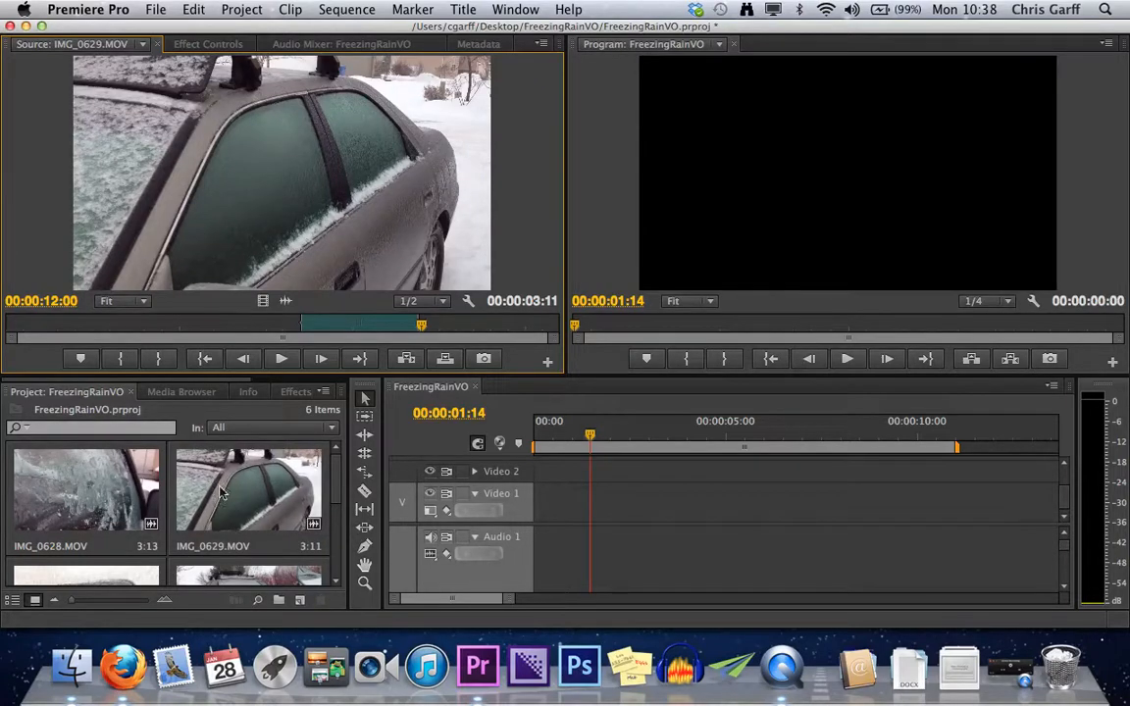
# Load IMG_0628.MOV and IMG_0632.MOV in turn into the Source Monitor, ending on IMG_0628.MOV again.
pyautogui.doubleClick(99, 479)
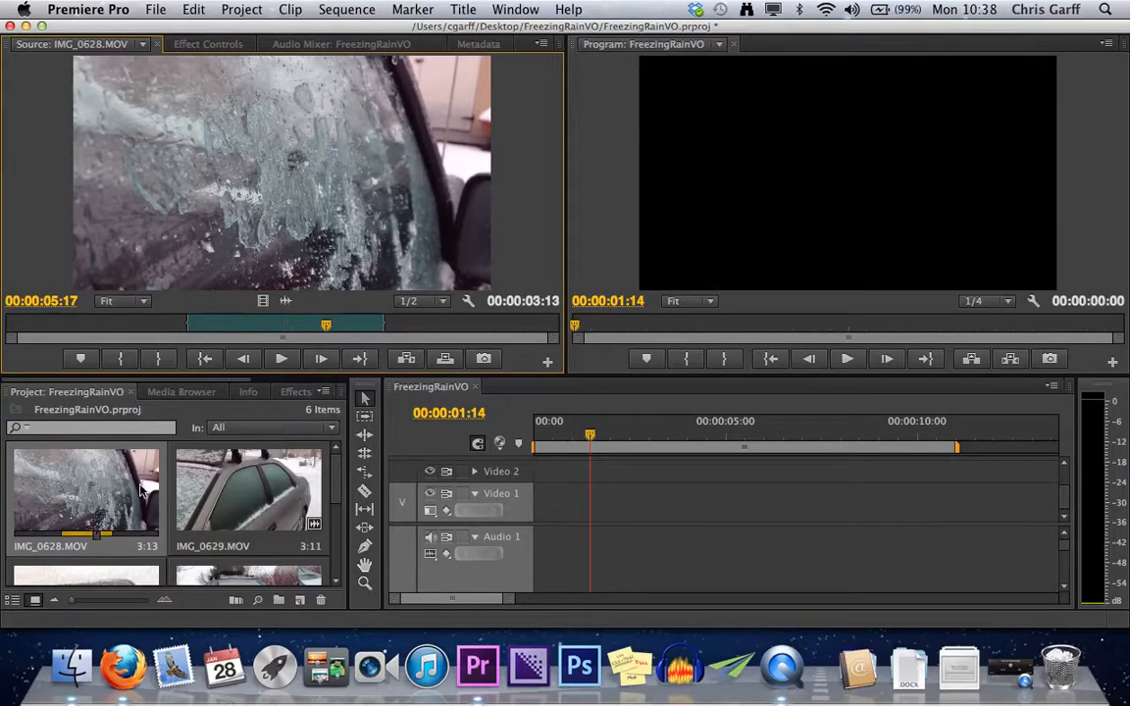
pyautogui.scroll(-5, 173, 512)
pyautogui.scroll(2, 168, 512)
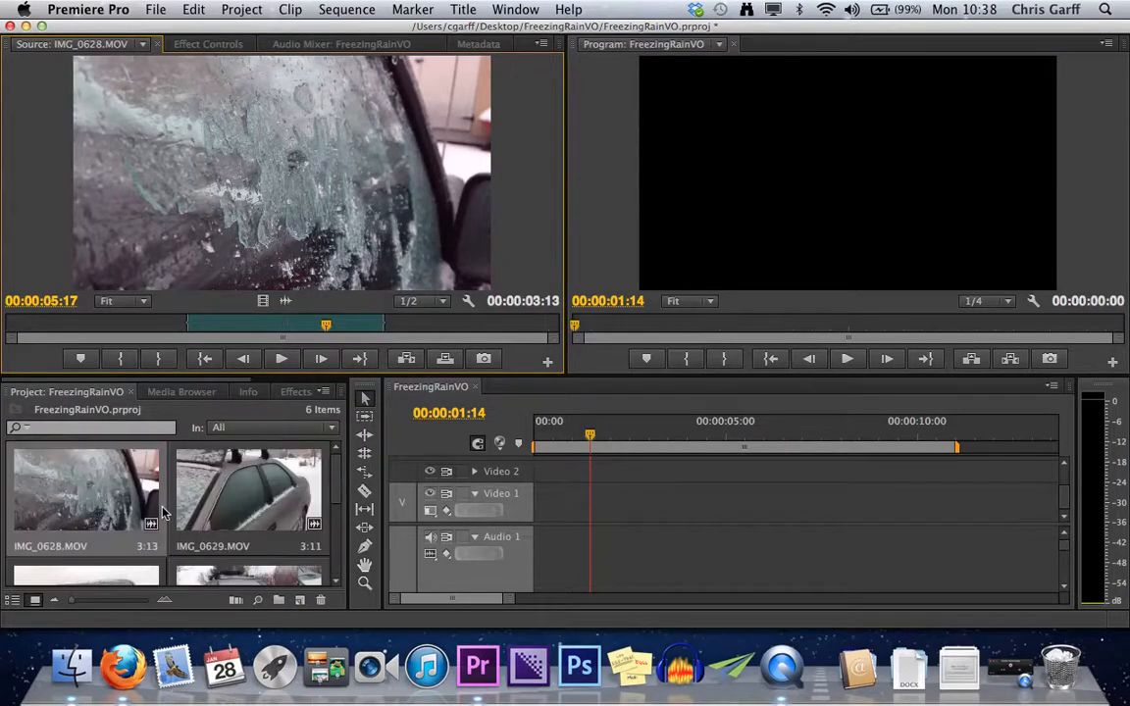
pyautogui.scroll(-2, 165, 512)
pyautogui.doubleClick(119, 520)
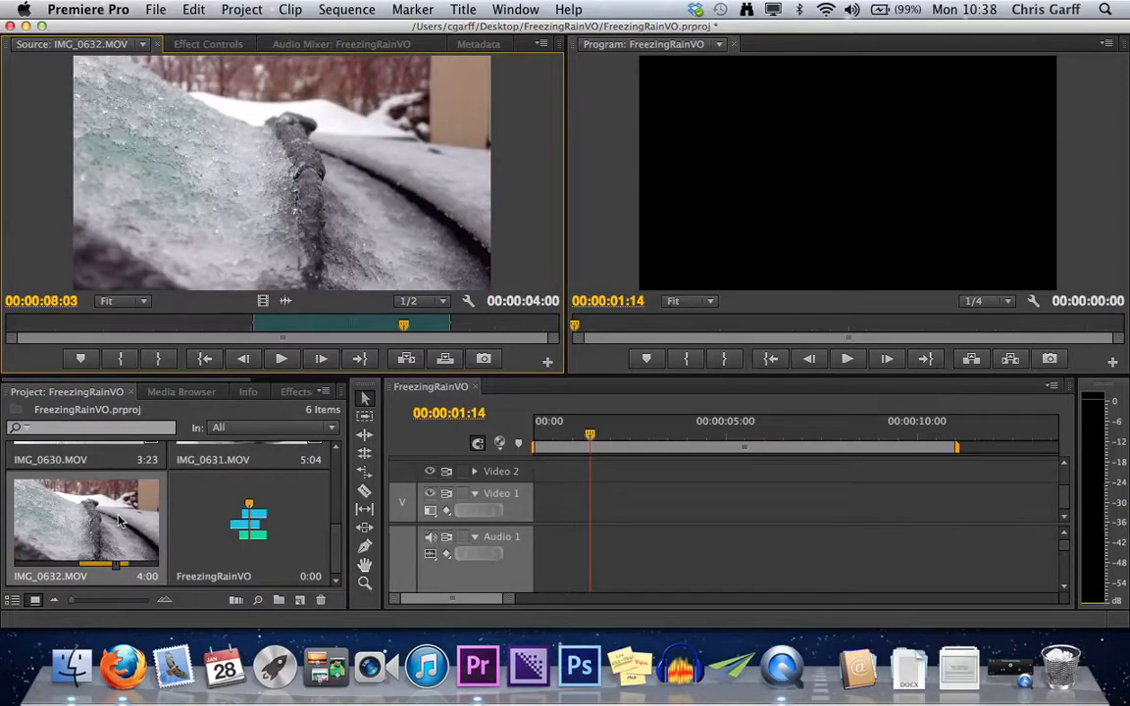
pyautogui.scroll(4, 119, 520)
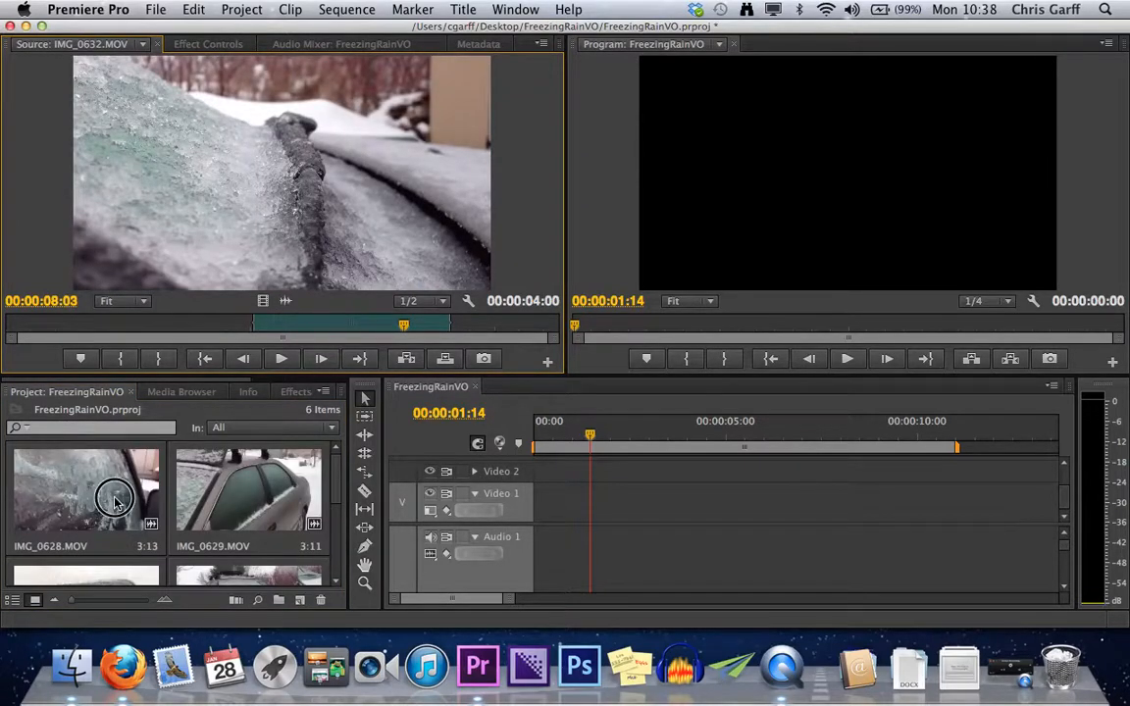
pyautogui.moveTo(243, 214); pyautogui.dragTo(246, 220)
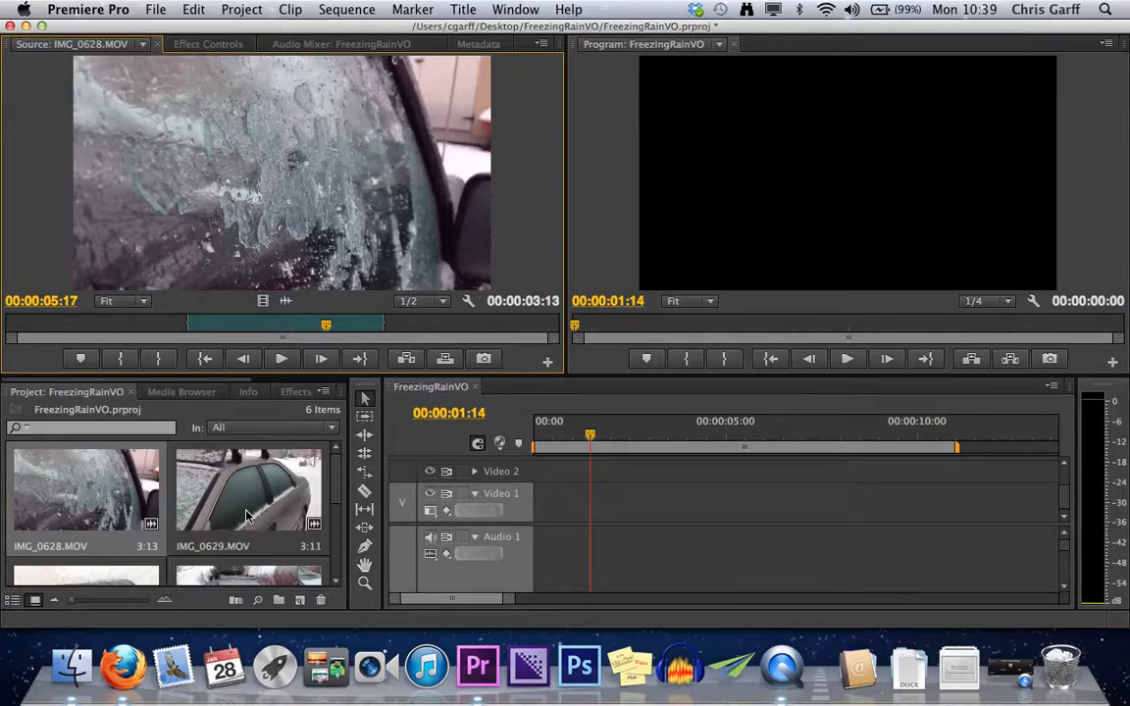
# Import the clips CONC1128_01.MOV through CONC1146_01.MOV from the FreezingRainVO folder into the project.
pyautogui.scroll(-3, 246, 512)
pyautogui.moveTo(335, 545); pyautogui.dragTo(331, 610)
pyautogui.moveTo(333, 518); pyautogui.dragTo(331, 576)
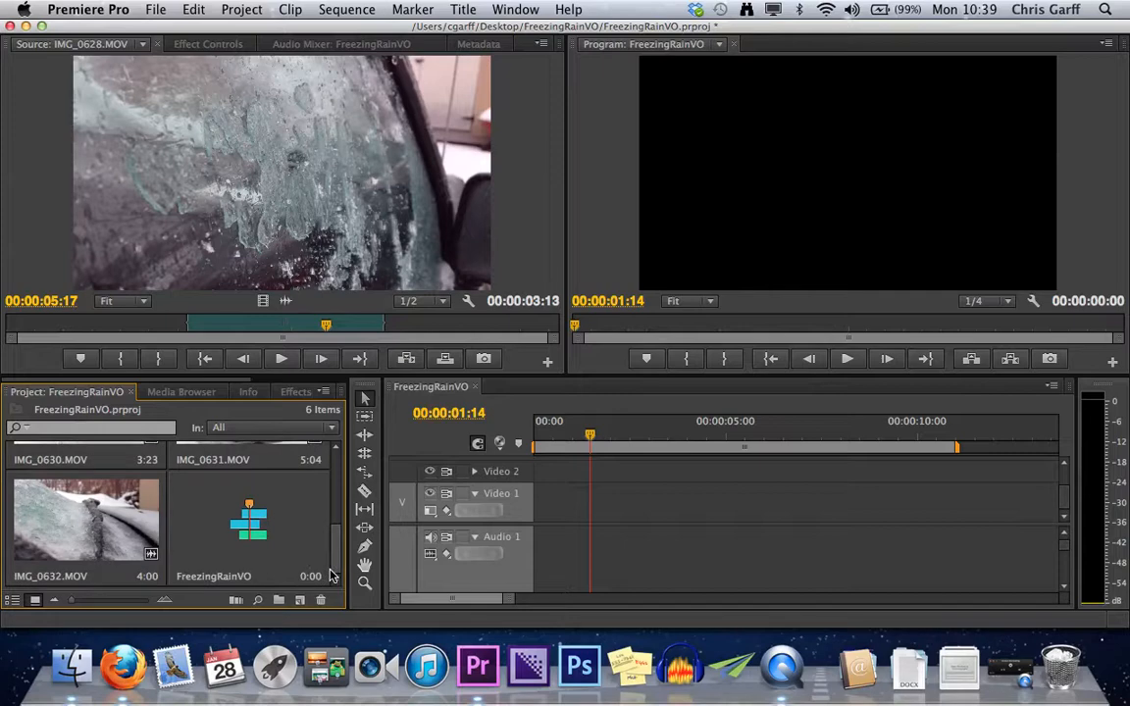
pyautogui.press('super+i')
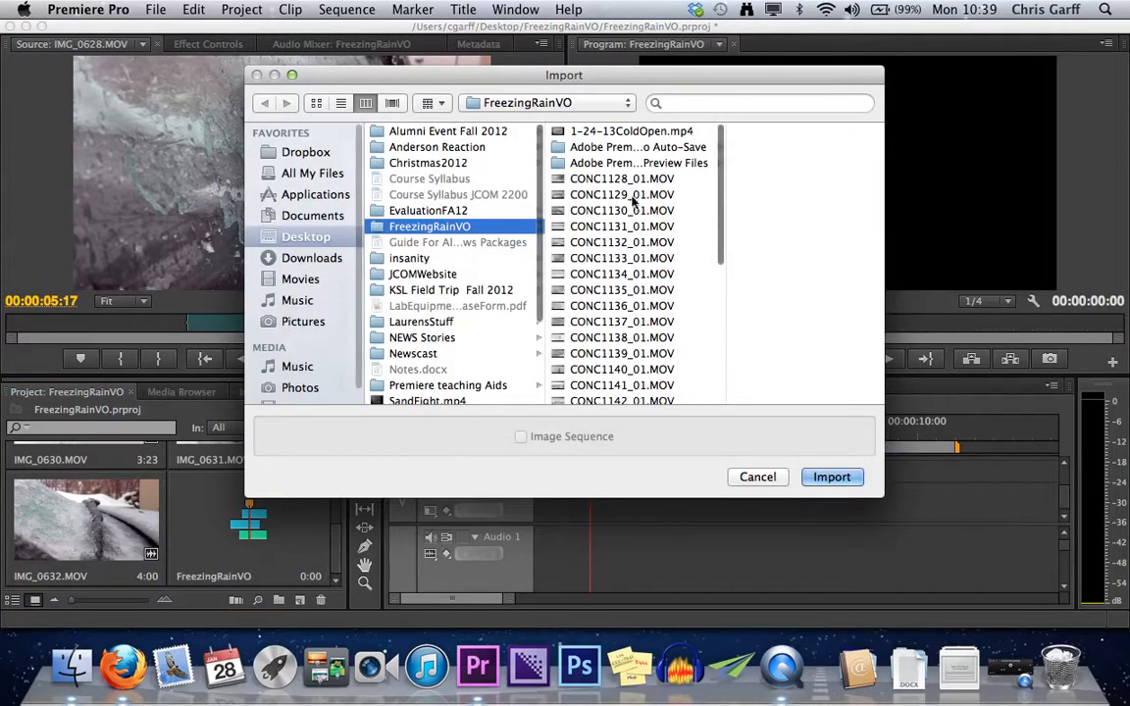
pyautogui.click(628, 179)
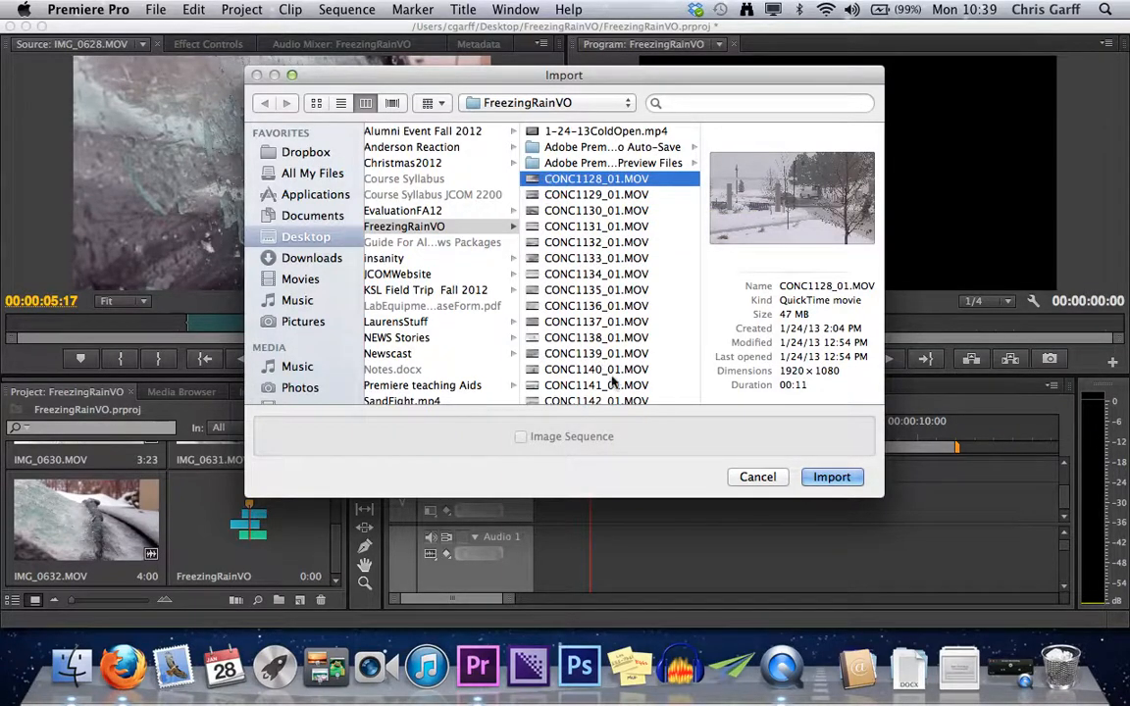
pyautogui.scroll(-5, 588, 363)
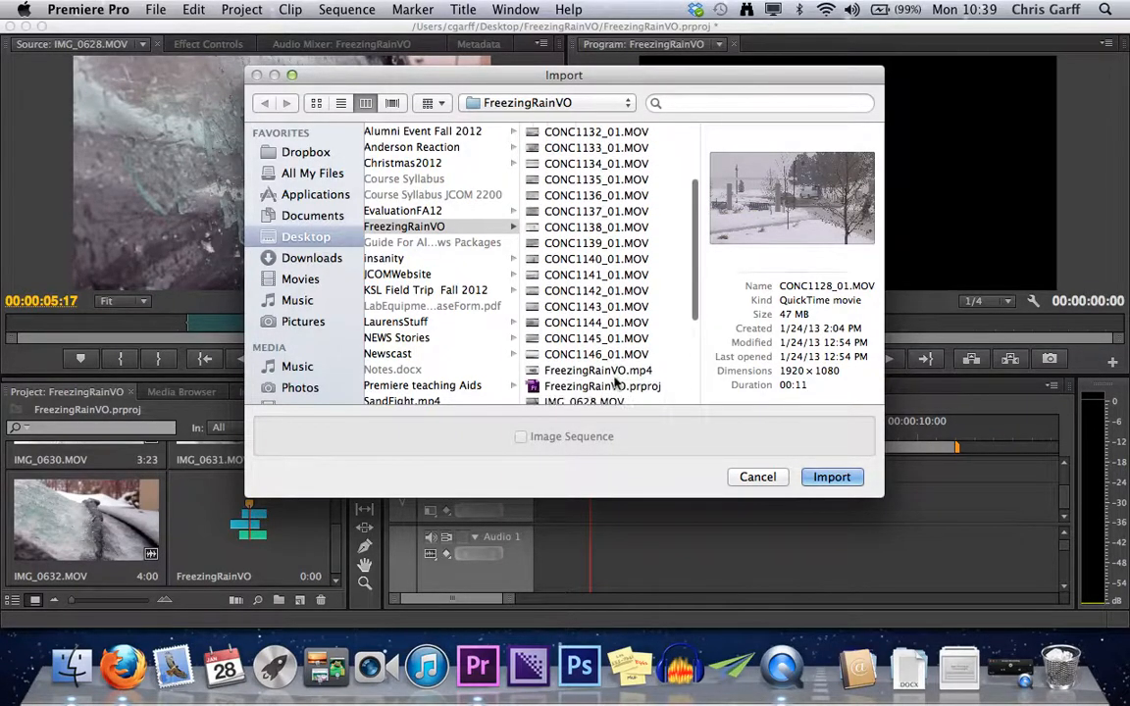
pyautogui.keyDown('shift'); pyautogui.click(565, 355); pyautogui.keyUp('shift')
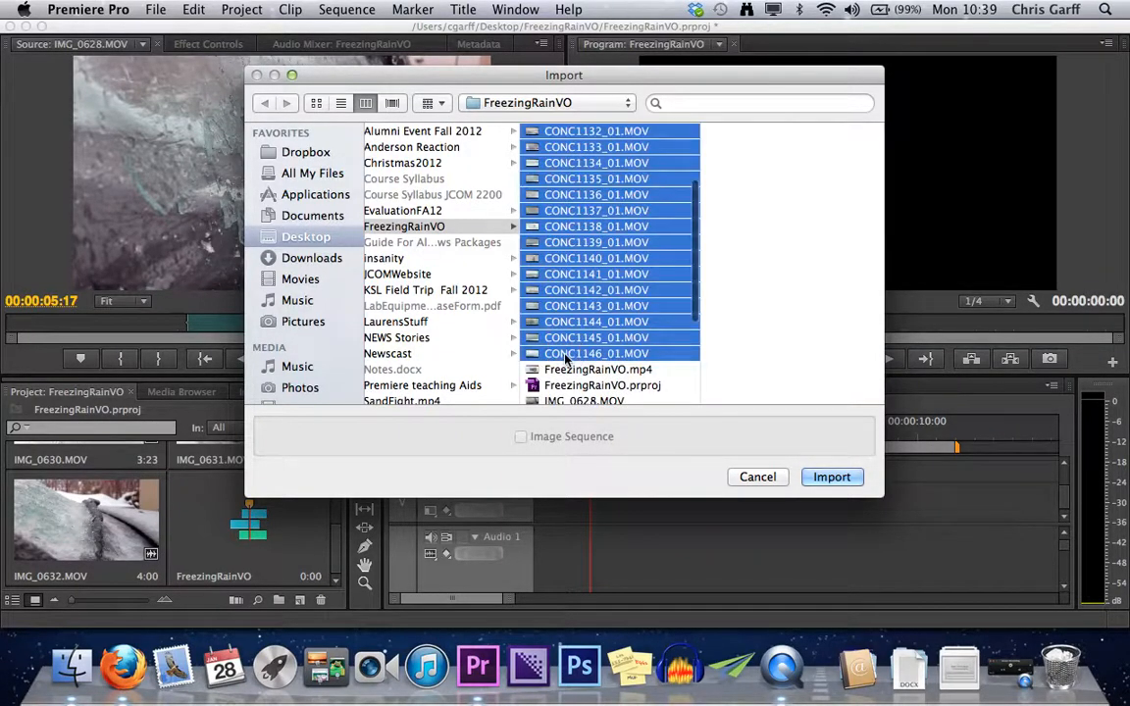
pyautogui.click(848, 477)
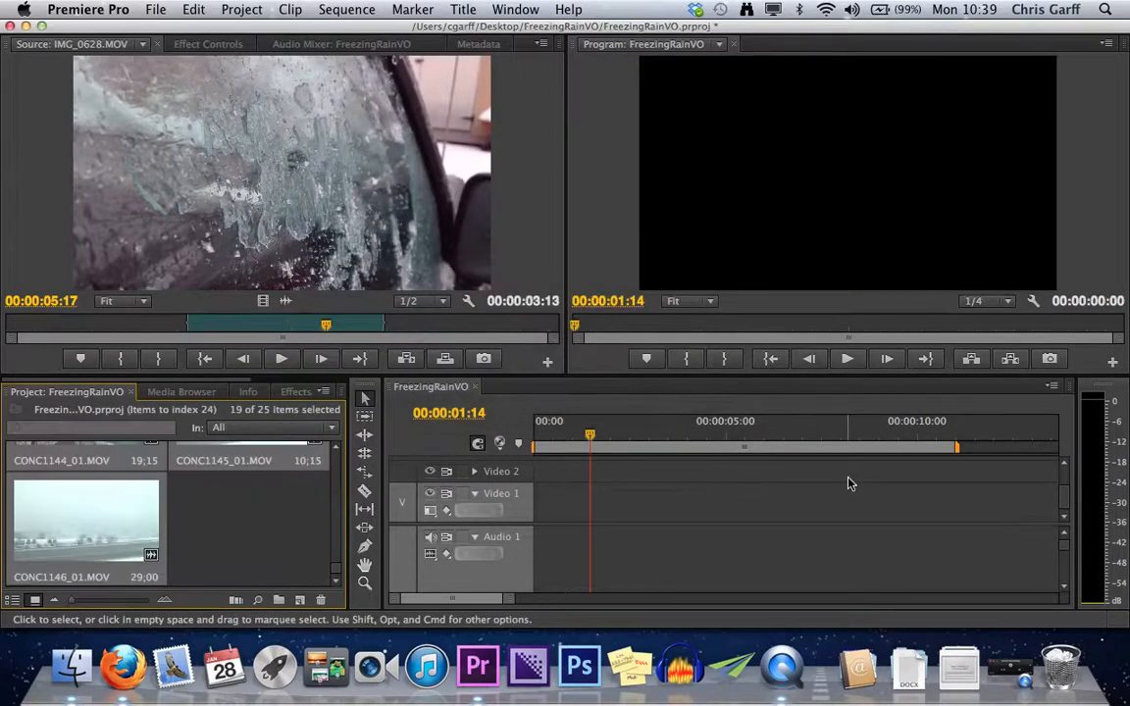
pyautogui.moveTo(337, 572); pyautogui.dragTo(332, 600)
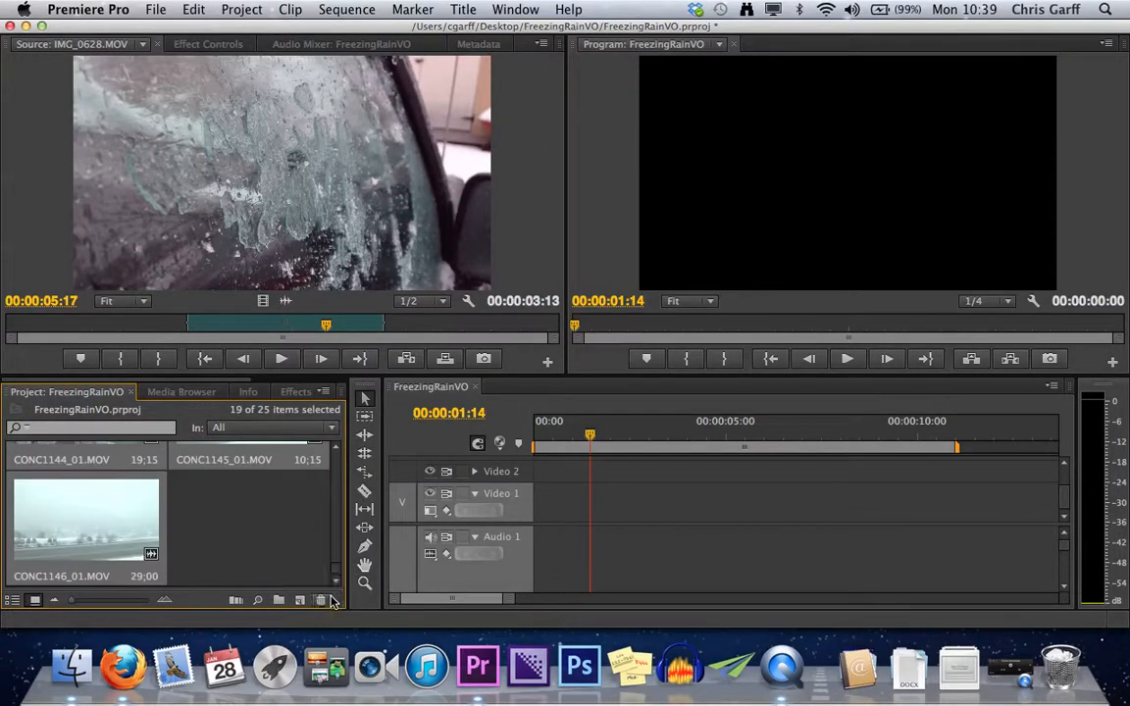
pyautogui.rightClick(283, 549)
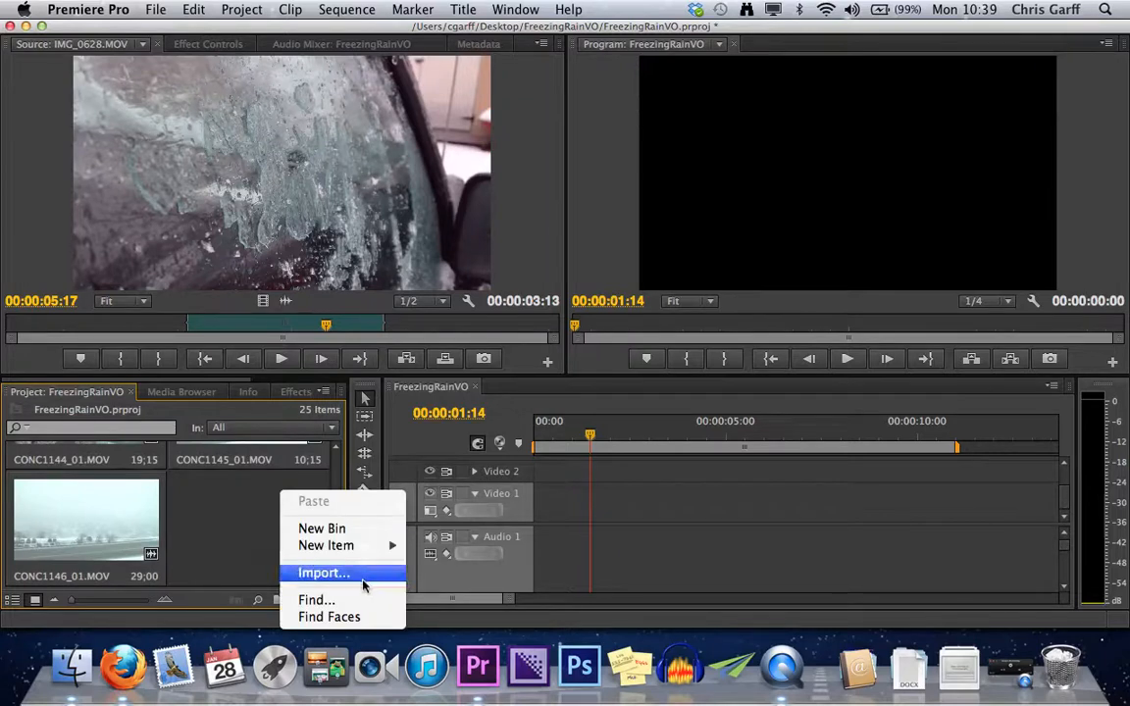
pyautogui.click(235, 521)
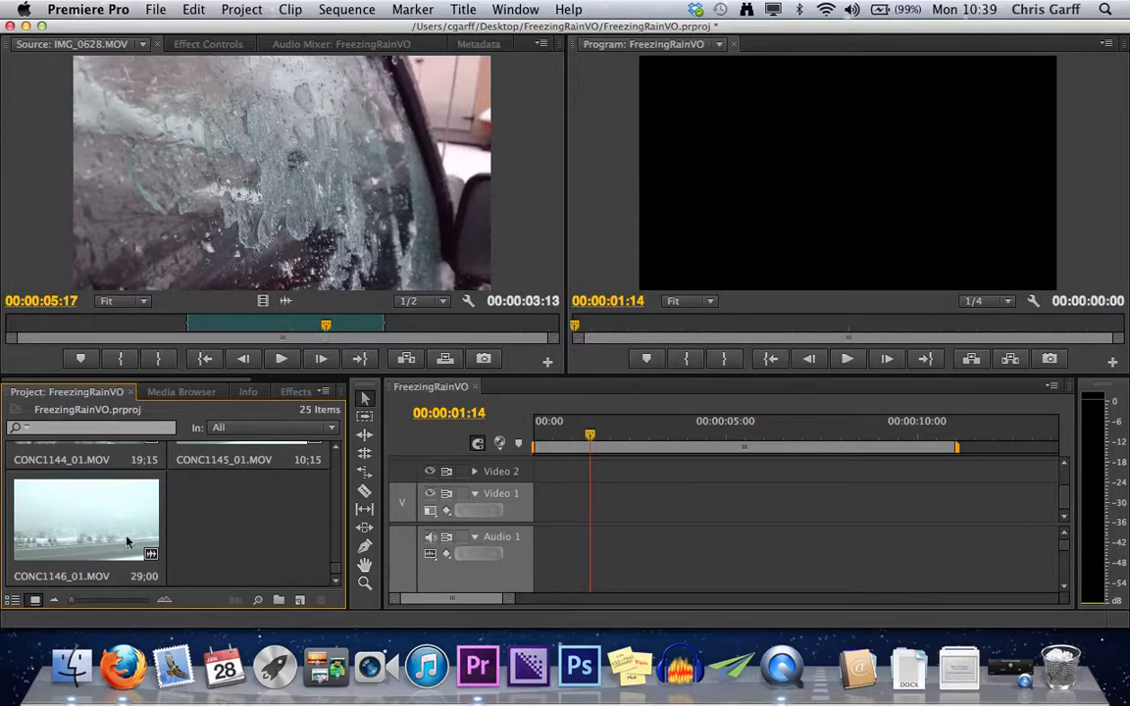
# Load CONC1146_01.MOV into the Source Monitor and play it from about 10;46;09;24.
pyautogui.doubleClick(113, 483)
pyautogui.moveTo(434, 325); pyautogui.dragTo(154, 340)
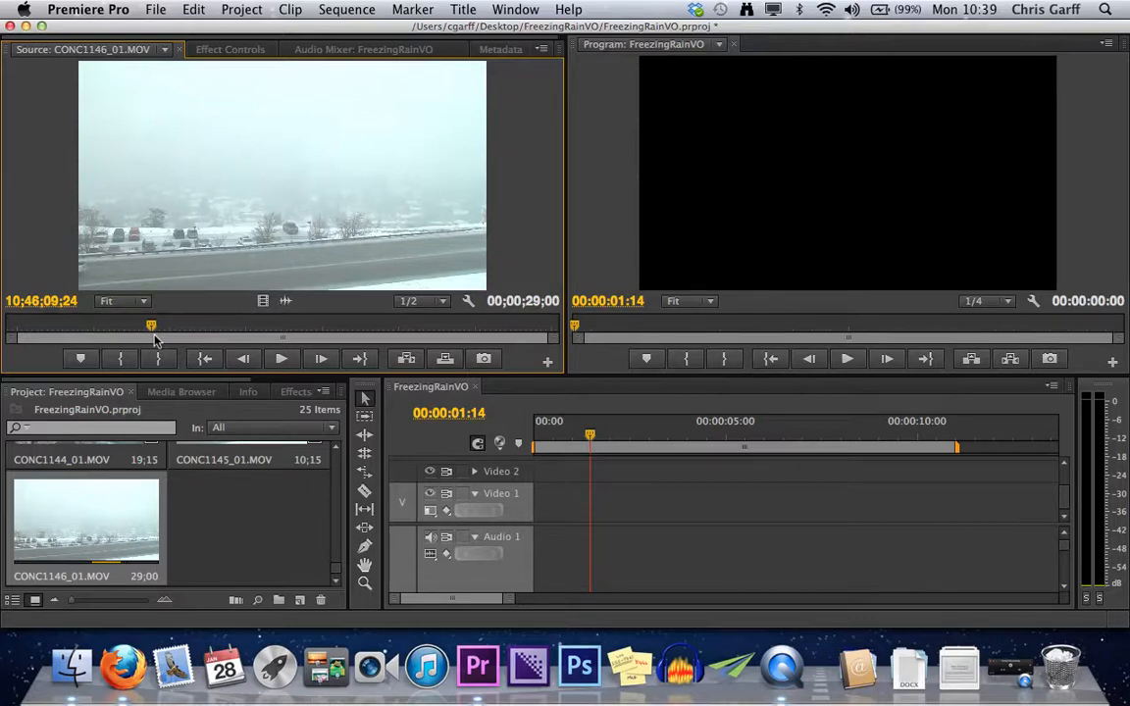
pyautogui.press('space')
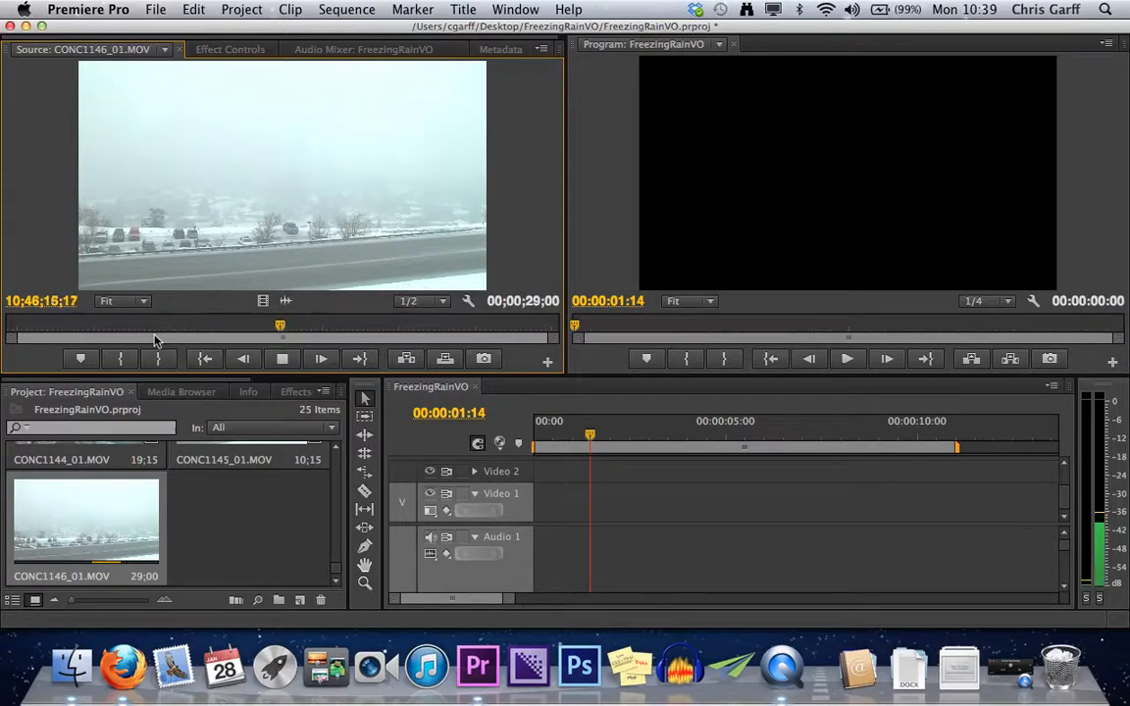
# Stop playback of CONC1146_01.MOV near 10;46;21;21 and step back and forth through the footage one frame at a time.
pyautogui.press('space')
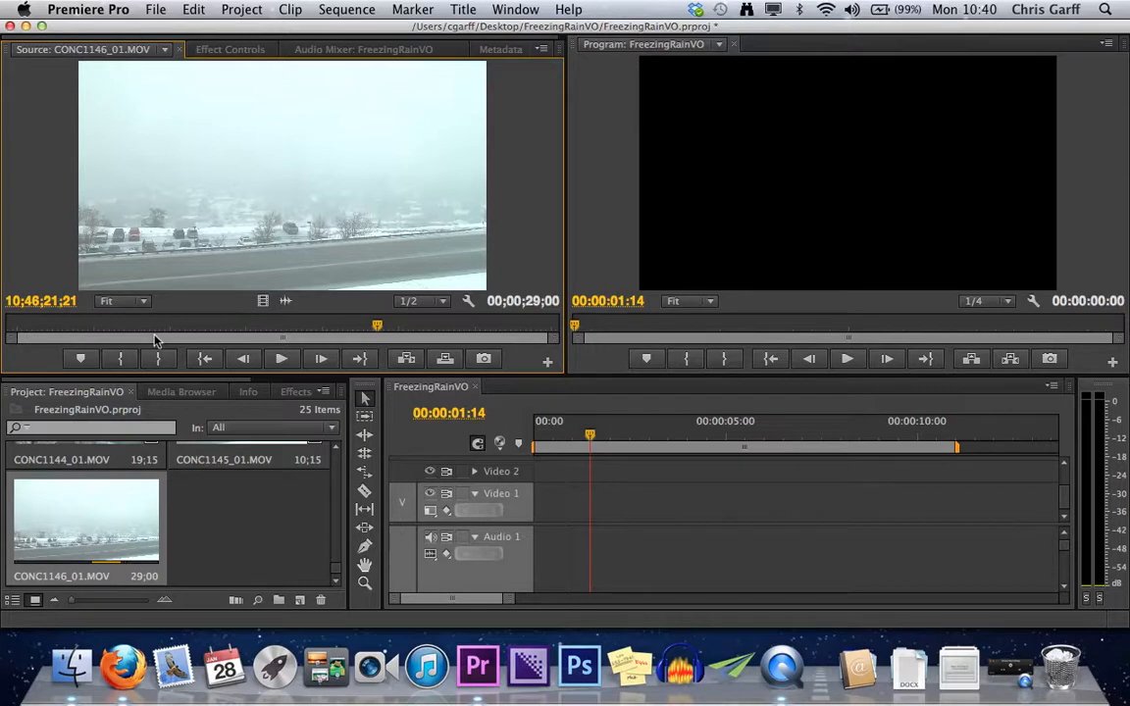
pyautogui.press('Right')
pyautogui.press('Right')
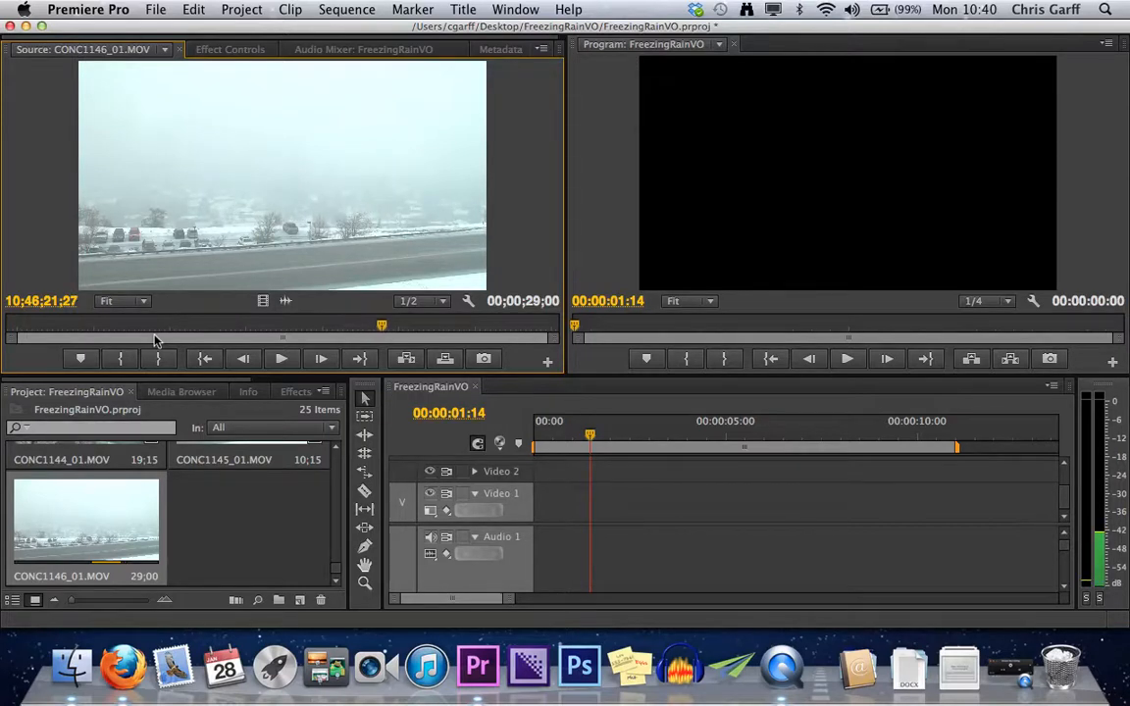
pyautogui.press('Right')
pyautogui.press('Right')
pyautogui.press('Right')
pyautogui.press('Left')
pyautogui.press('Left')
pyautogui.press('Left')
pyautogui.press('Left')
pyautogui.press('Left')
pyautogui.press('Left')
pyautogui.press('Left')
pyautogui.press('Left')
pyautogui.press('Left')
pyautogui.press('Left')
pyautogui.press('Left')
pyautogui.press('Left')
pyautogui.press('Left')
pyautogui.press('Left')
pyautogui.press('Left')
pyautogui.press('Left')
pyautogui.press('Right')
pyautogui.press('Right')
pyautogui.press('Right')
pyautogui.press('Right')
pyautogui.press('Right')
pyautogui.press('Left')
pyautogui.press('Left')
pyautogui.press('Left')
pyautogui.press('Left')
pyautogui.press('Left')
pyautogui.press('Left')
pyautogui.press('Left')
pyautogui.press('Left')
pyautogui.press('Left')
pyautogui.press('Left')
pyautogui.press('Left')
pyautogui.press('Left')
pyautogui.press('Left')
# Rewind the source clip to 10;46;06;00, then shuttle forward at increasing speed and stop at about 10;46;18;08.
pyautogui.moveTo(371, 326); pyautogui.dragTo(117, 331)
pyautogui.press('j')
pyautogui.press('k')
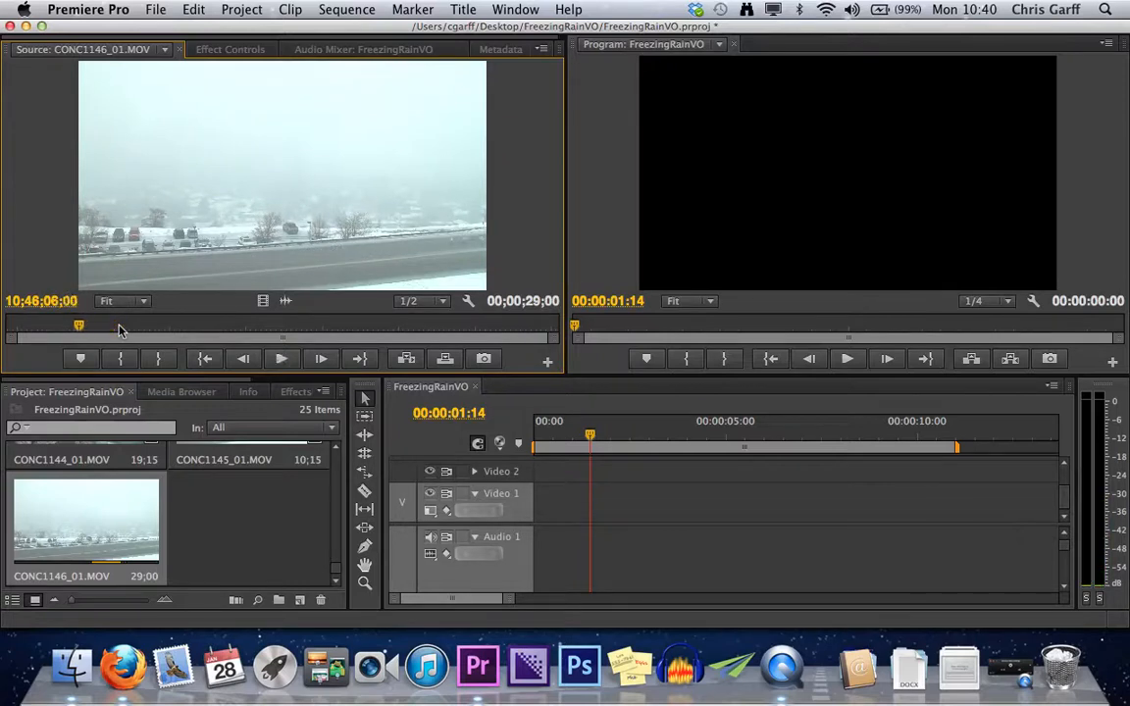
pyautogui.press('l')
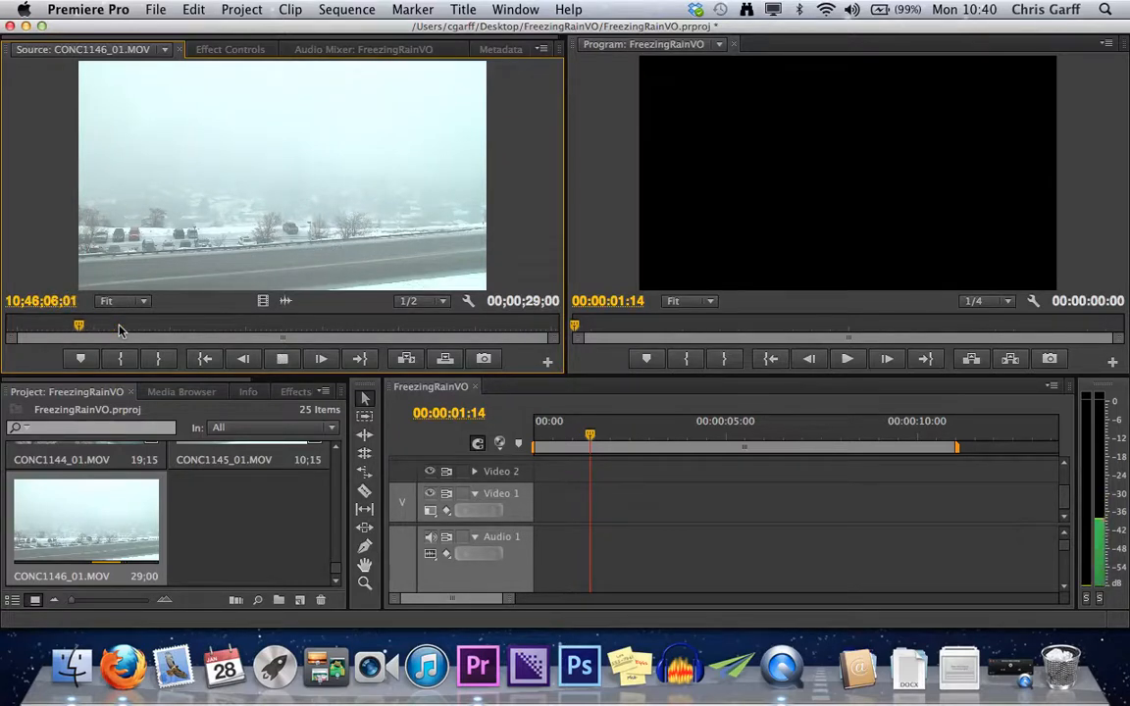
pyautogui.press('l')
pyautogui.press('l')
pyautogui.press('l')
pyautogui.press('k')
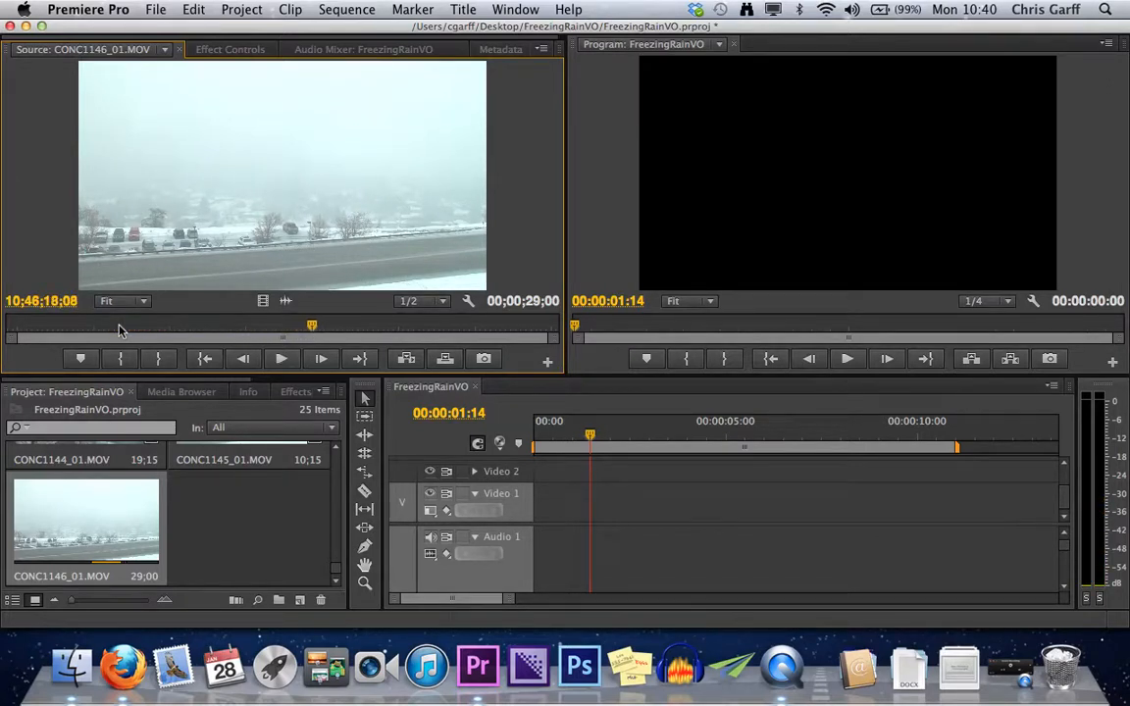
# Shuttle backward through CONC1146_01.MOV at increasing speed, pausing once and resuming in reverse.
pyautogui.press('j')
pyautogui.press('j')
pyautogui.press('j')
pyautogui.press('k')
pyautogui.press('j')
pyautogui.press('j')
pyautogui.press('j')
# Mark an In point at 10;46;12;00 and an Out point at 10;46;18;04 in CONC1146_01.MOV.
pyautogui.press('Right')
pyautogui.press('Right')
pyautogui.press('Right')
pyautogui.press('Right')
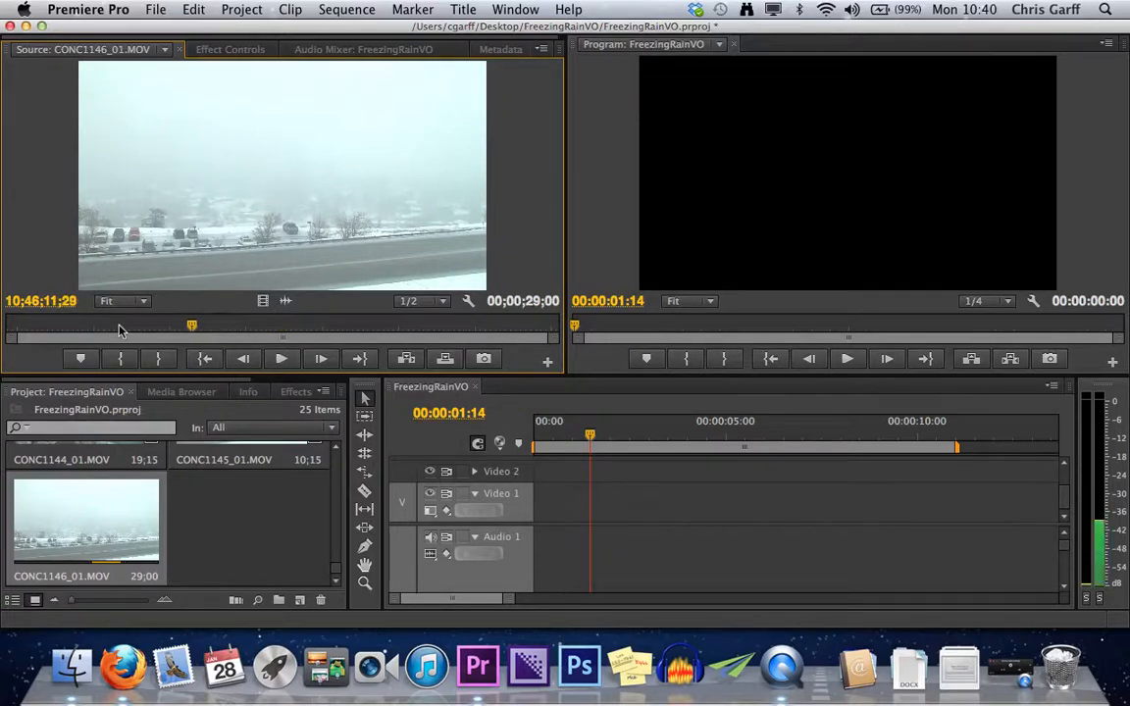
pyautogui.press('Right')
pyautogui.press('Right')
pyautogui.press('Right')
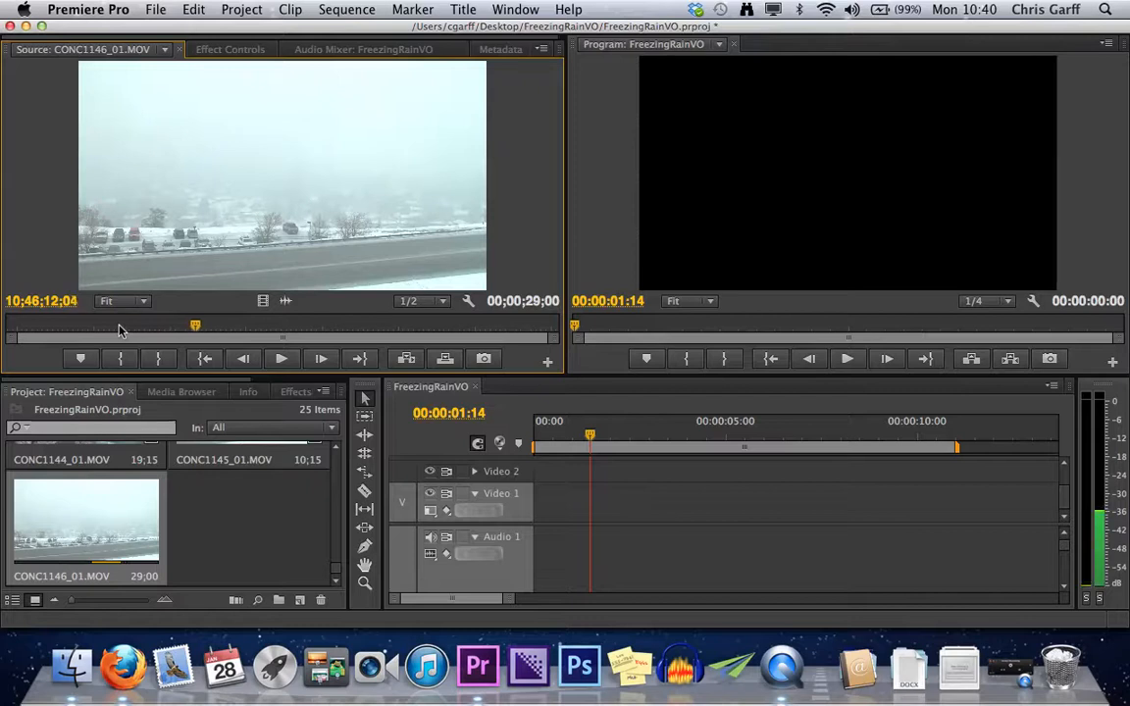
pyautogui.press('Left')
pyautogui.press('Left')
pyautogui.press('Left')
pyautogui.press('Left')
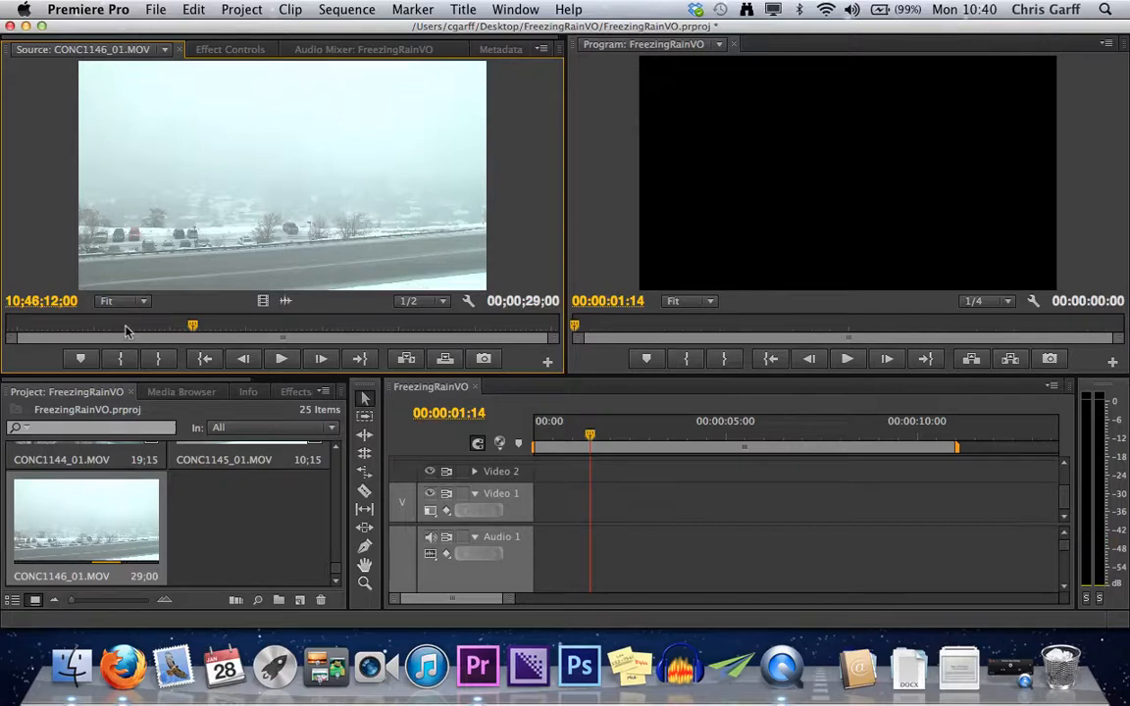
pyautogui.press('i')
pyautogui.moveTo(192, 325); pyautogui.dragTo(310, 325)
pyautogui.press('o')
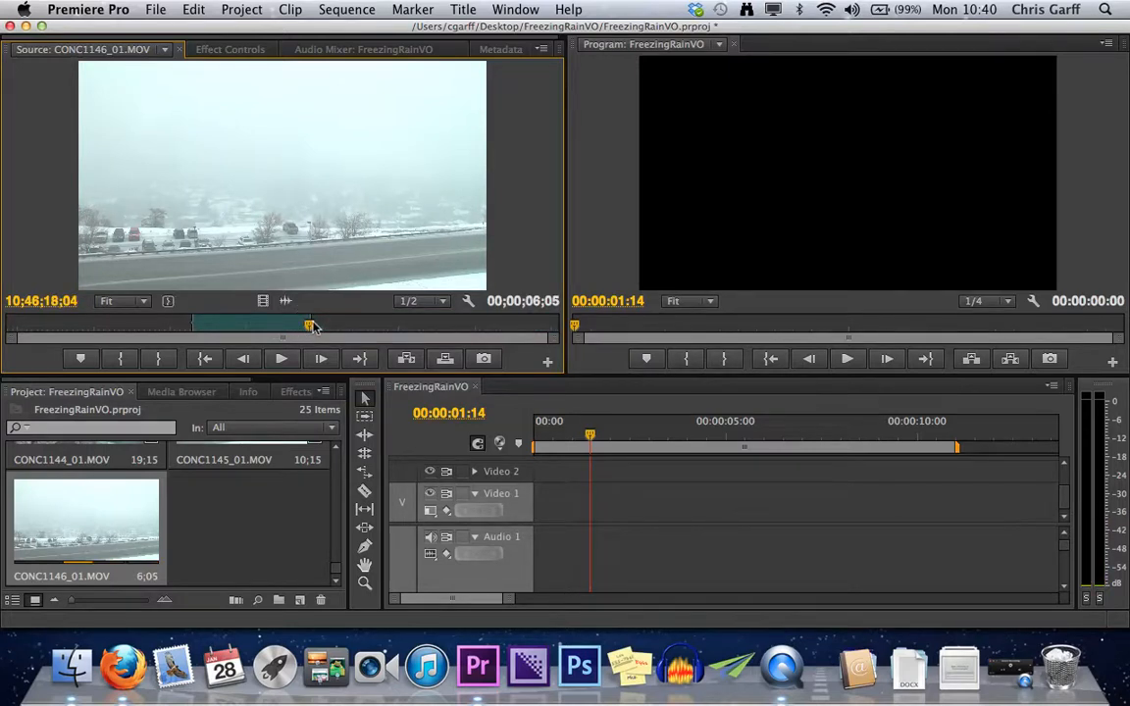
# Clear both the In and Out points from CONC1146_01.MOV in the Source Monitor.
pyautogui.rightClick(300, 331)
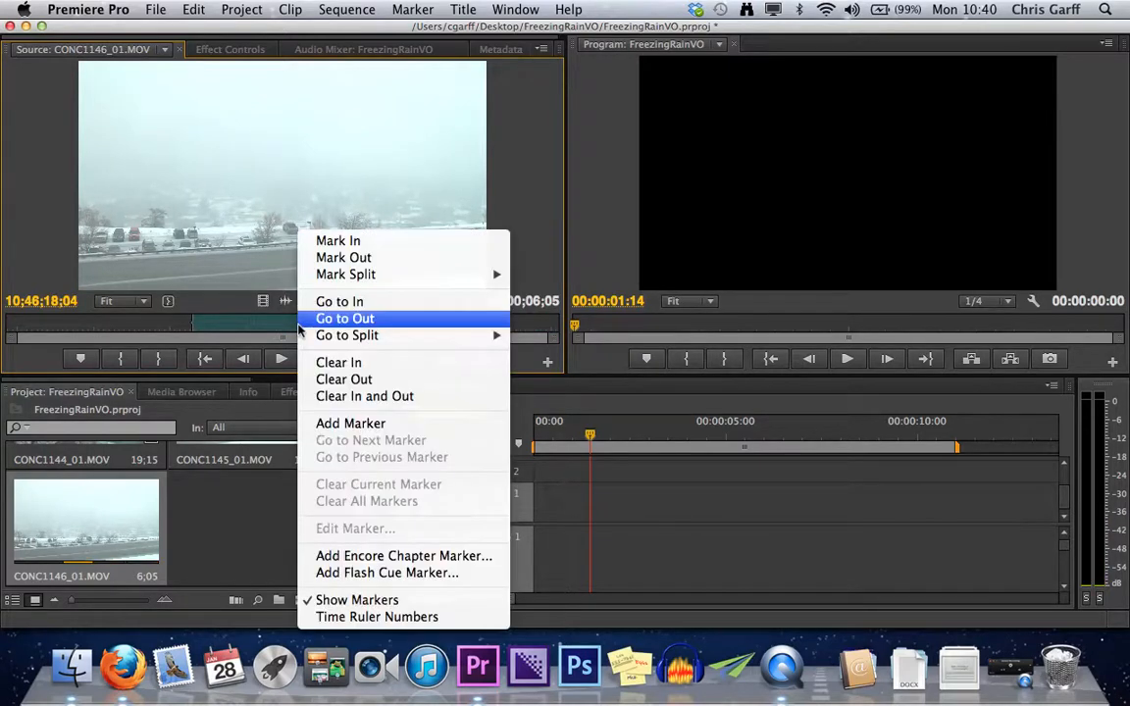
pyautogui.moveTo(381, 275)
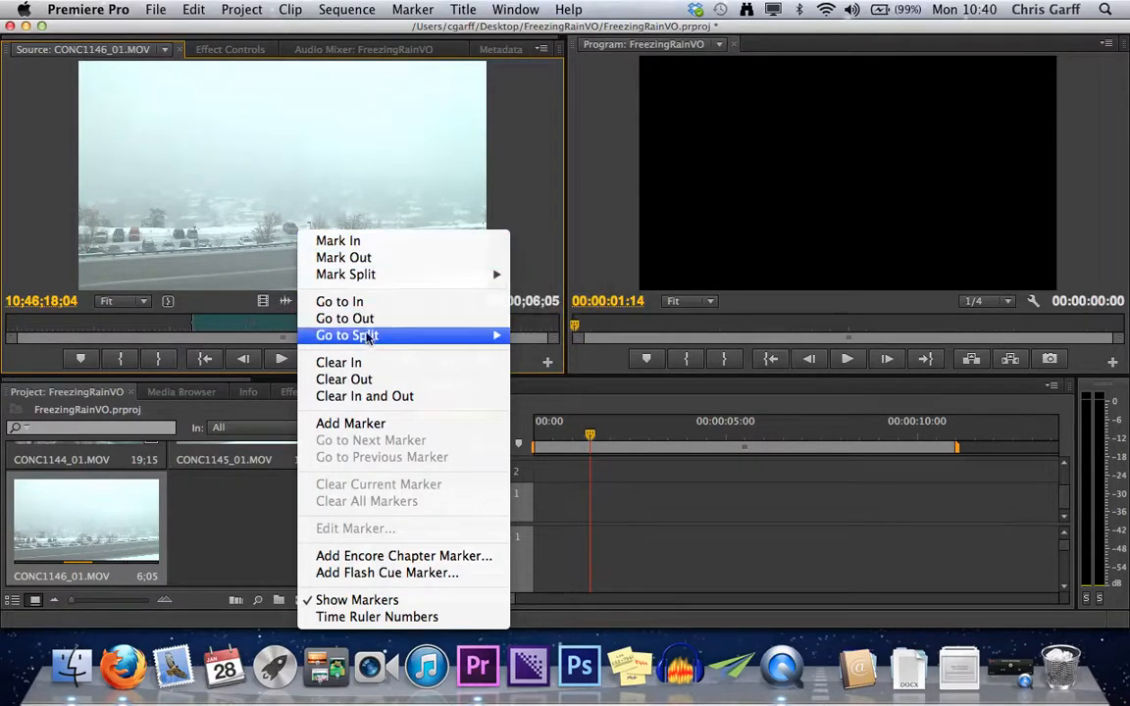
pyautogui.click(366, 401)
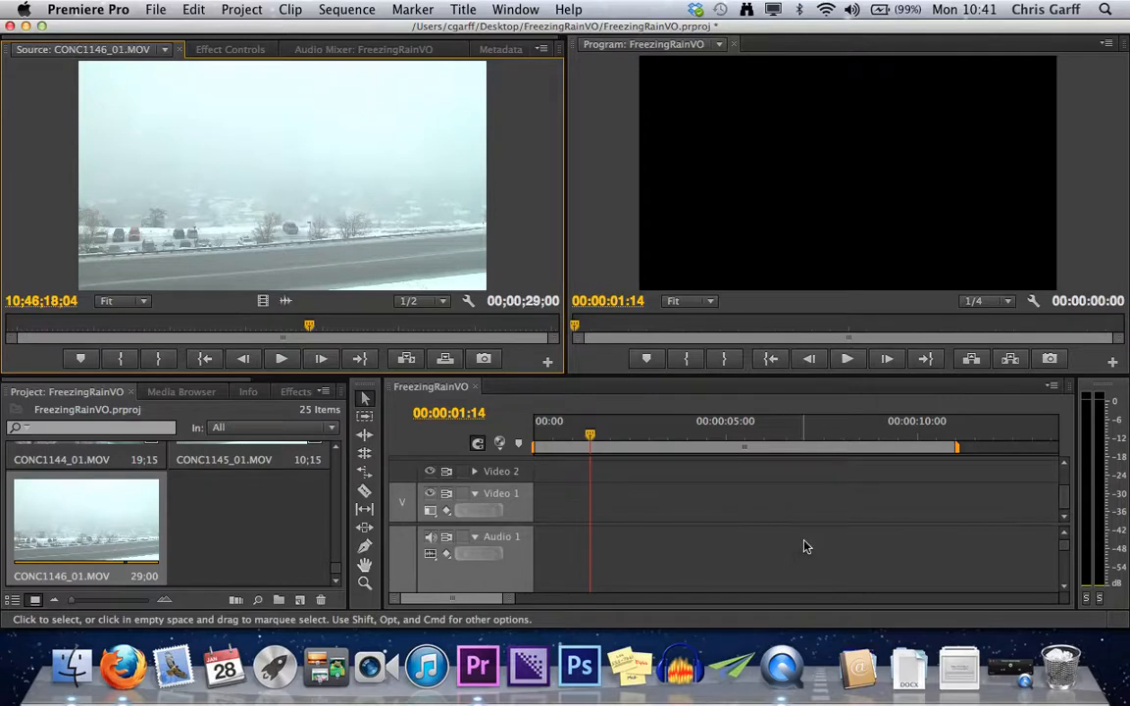
pyautogui.scroll(-1, 657, 544)
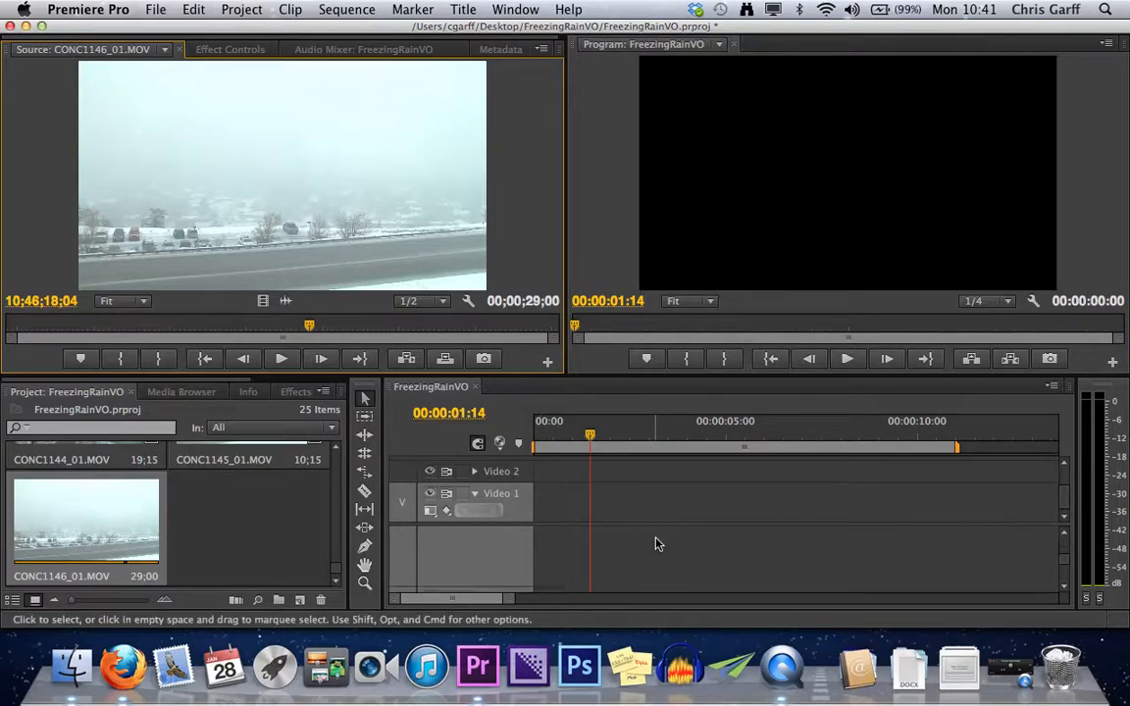
pyautogui.moveTo(506, 588); pyautogui.dragTo(506, 535)
pyautogui.scroll(3, 648, 540)
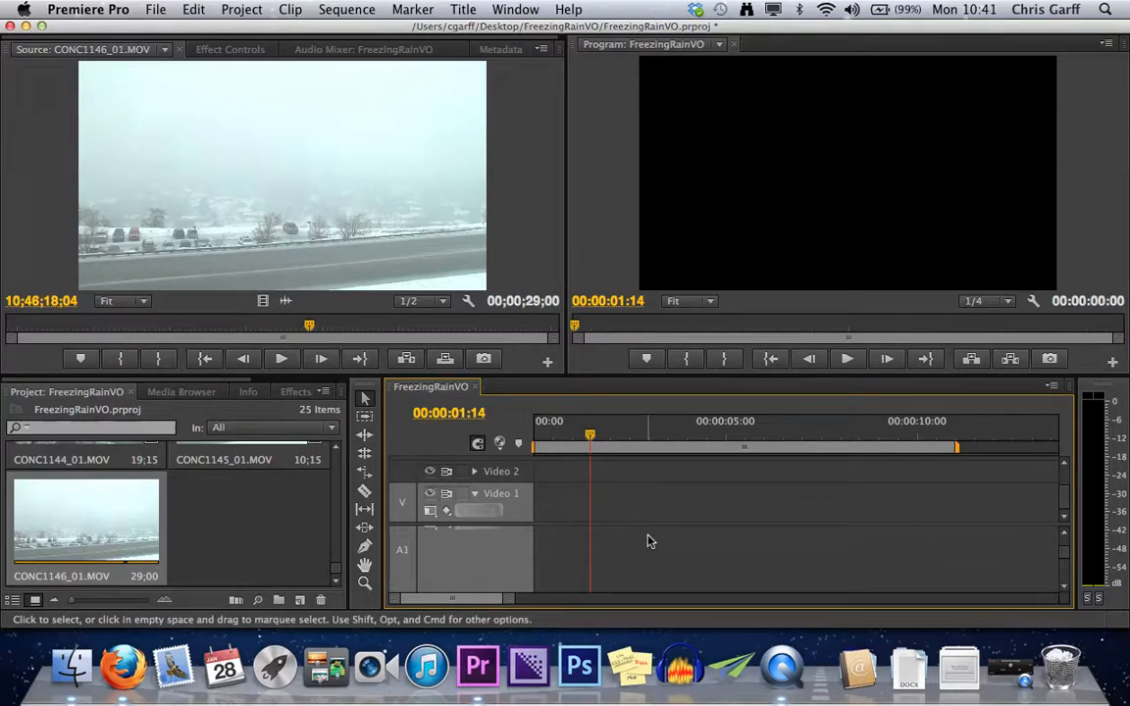
pyautogui.scroll(-2, 649, 540)
pyautogui.moveTo(501, 567); pyautogui.dragTo(500, 537)
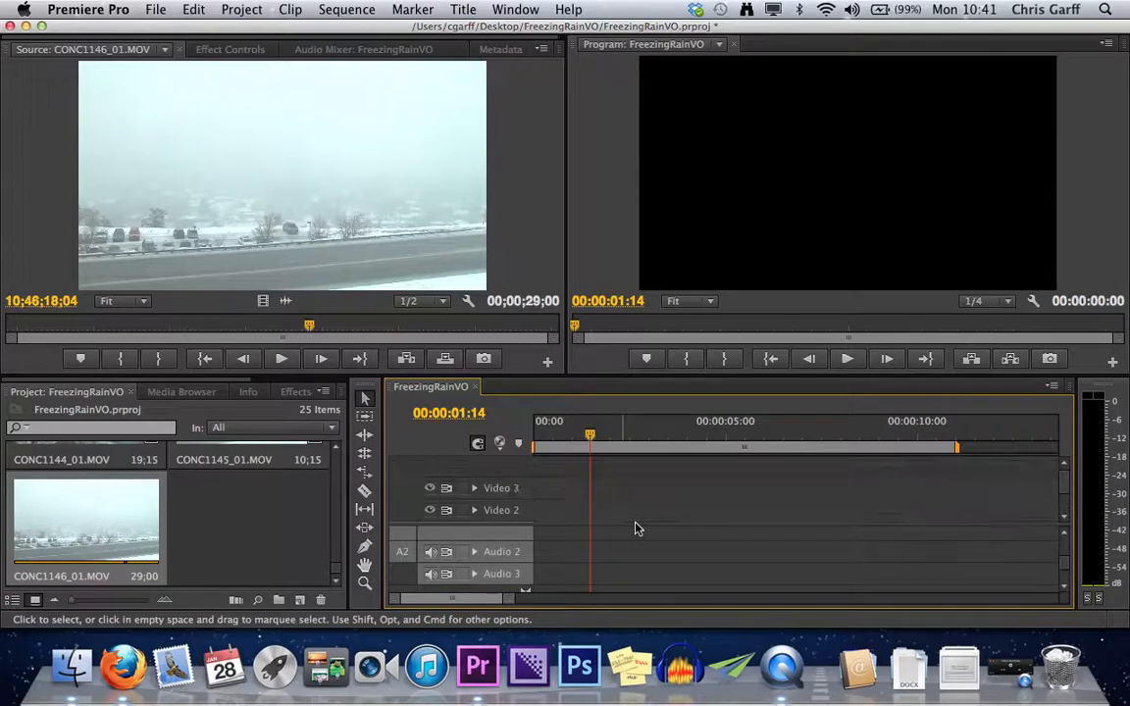
pyautogui.scroll(2, 636, 548)
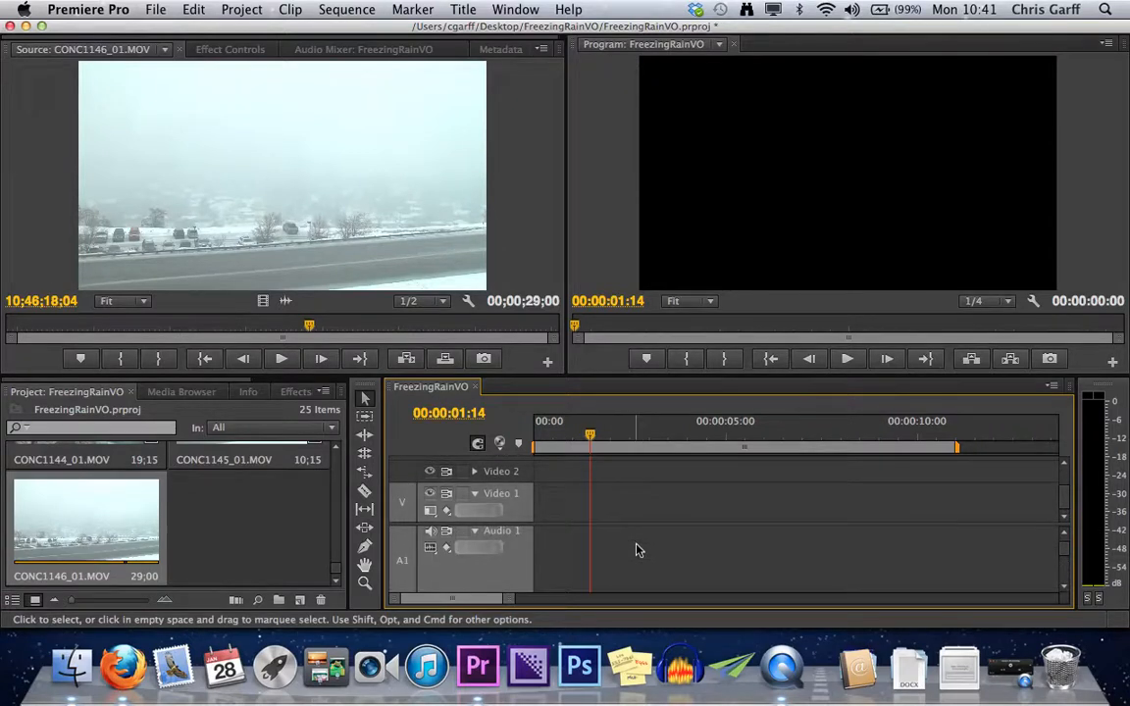
# Mark the In point of CONC1146_01.MOV at 10;46;06;00 in the Source Monitor.
pyautogui.click(288, 201)
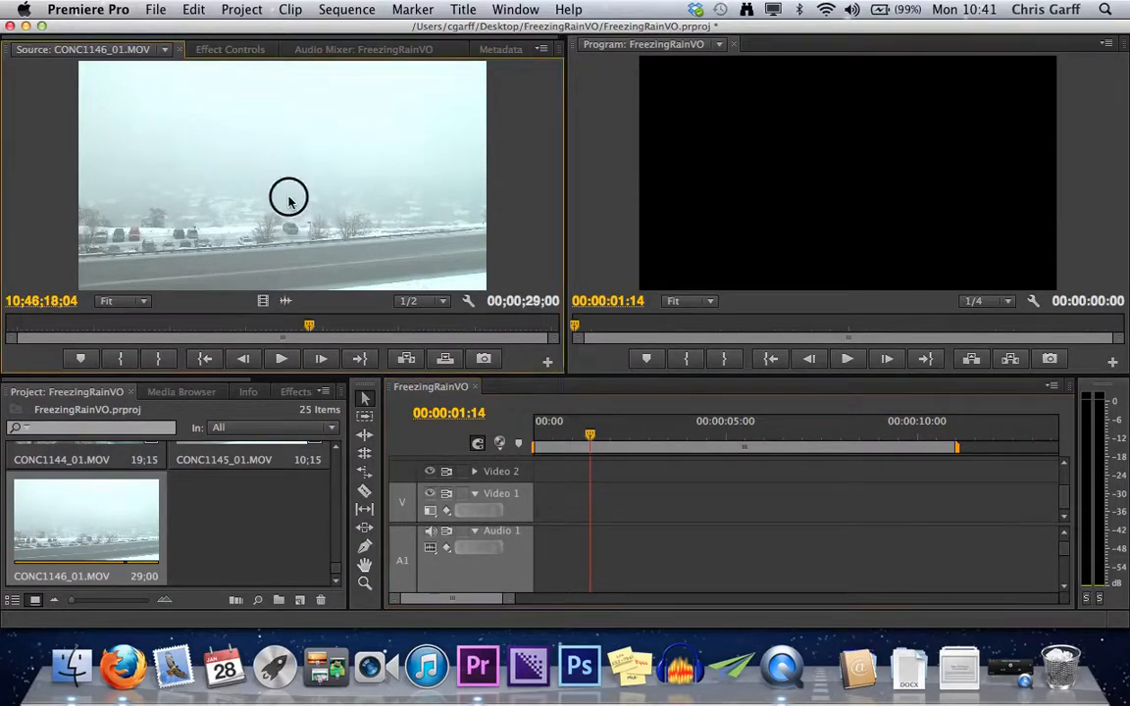
pyautogui.moveTo(262, 324); pyautogui.dragTo(86, 325)
pyautogui.press('i')
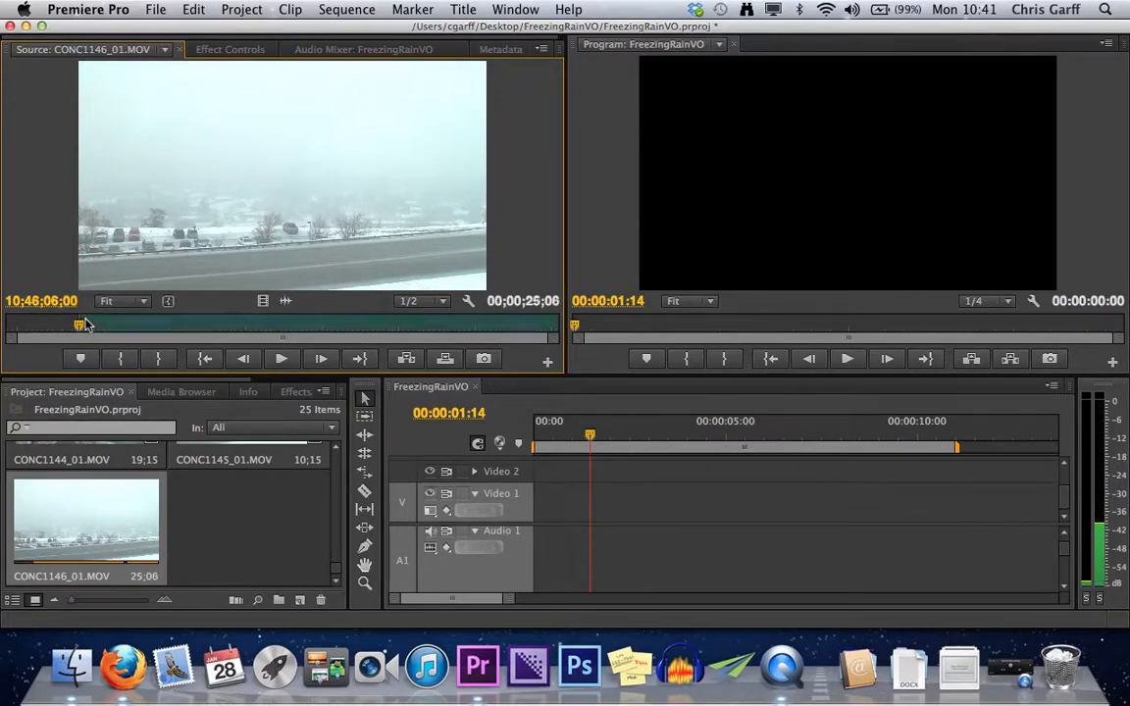
# Play CONC1146_01.MOV until the white car leaves the frame, and mark the Out point at 10;46;09;26.
pyautogui.press('space')
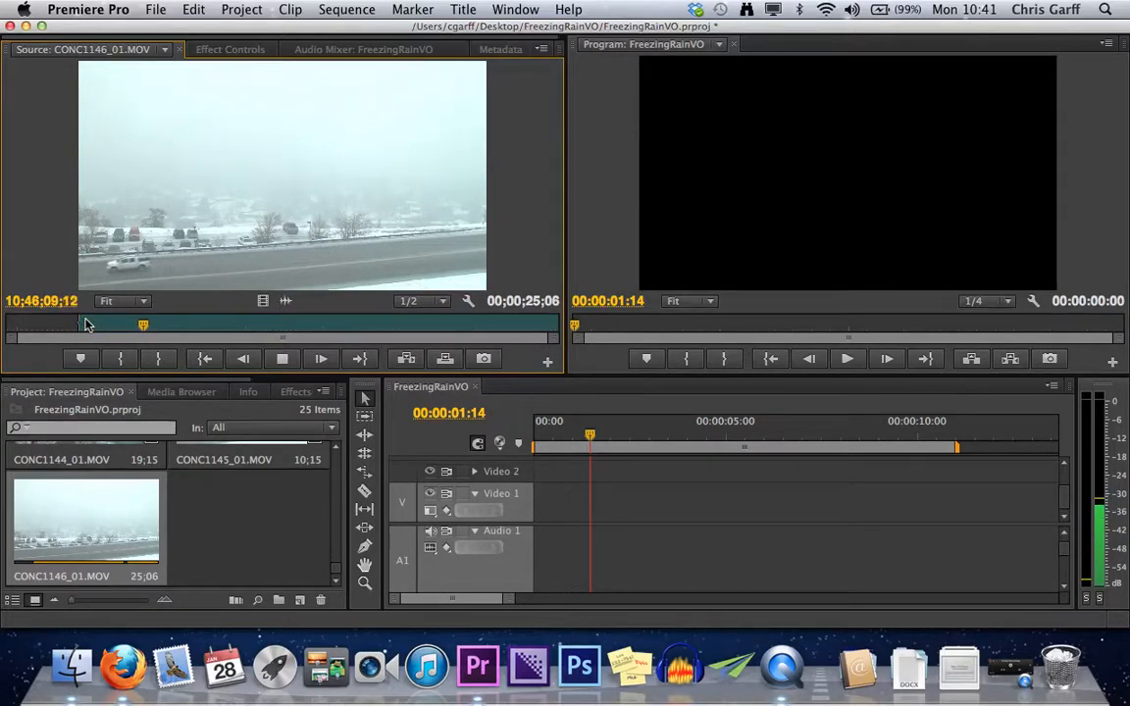
pyautogui.press('space')
pyautogui.press('Right')
pyautogui.press('Right')
pyautogui.press('Right')
pyautogui.press('Right')
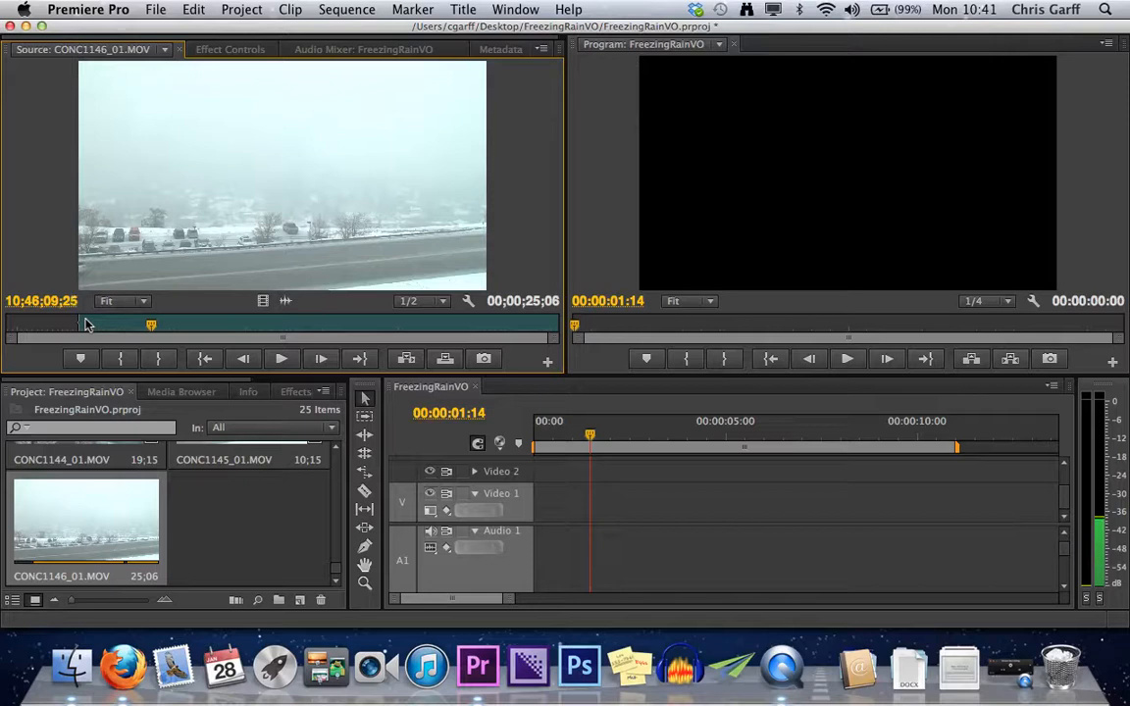
pyautogui.press('o')
# Place the marked CONC1146_01.MOV range at the start of Video 1, changing the sequence settings to match the clip, and play it briefly.
pyautogui.moveTo(270, 211); pyautogui.dragTo(542, 500)
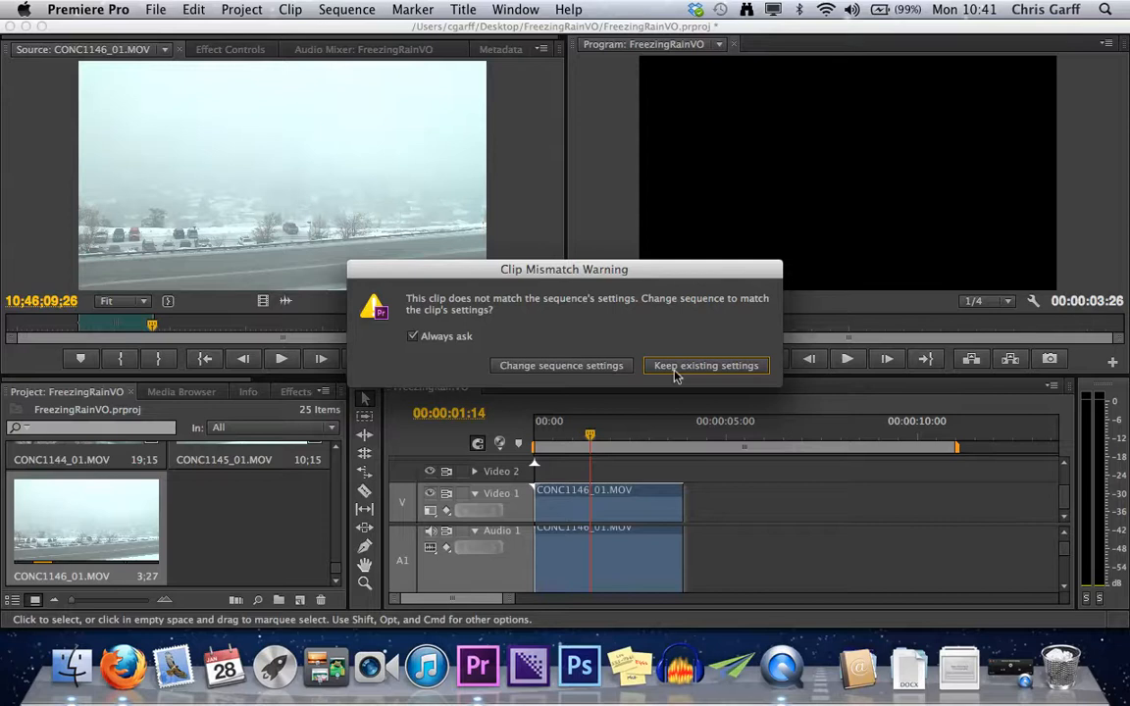
pyautogui.click(583, 374)
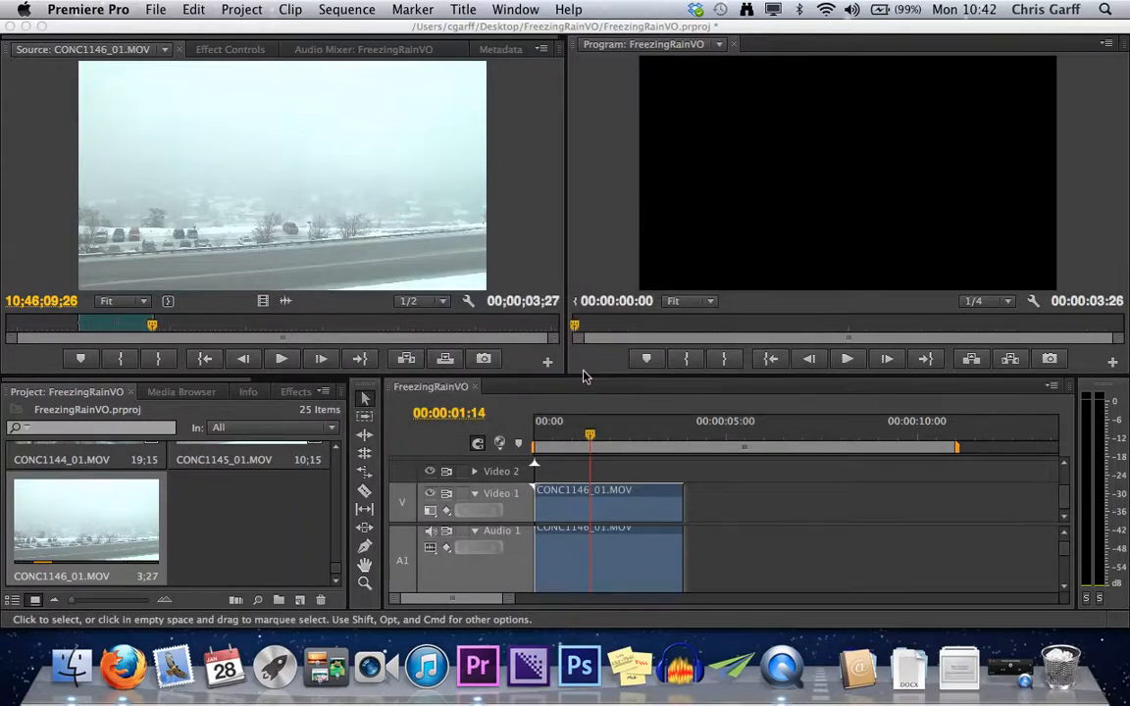
pyautogui.press('space')
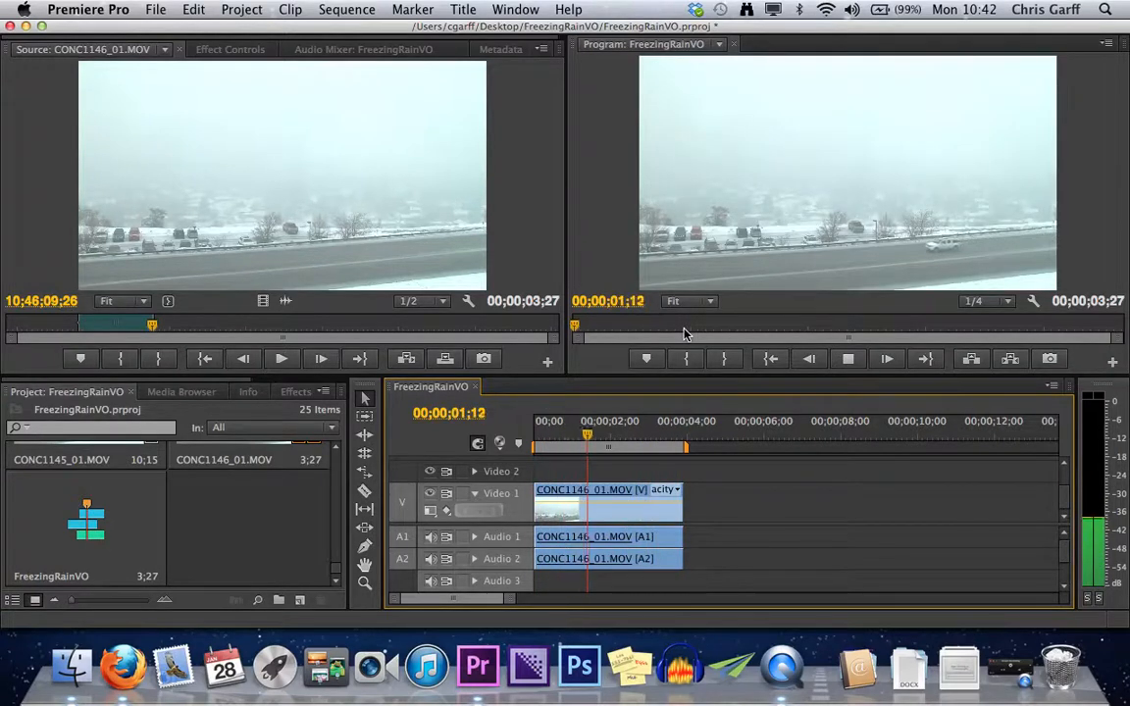
pyautogui.press('space')
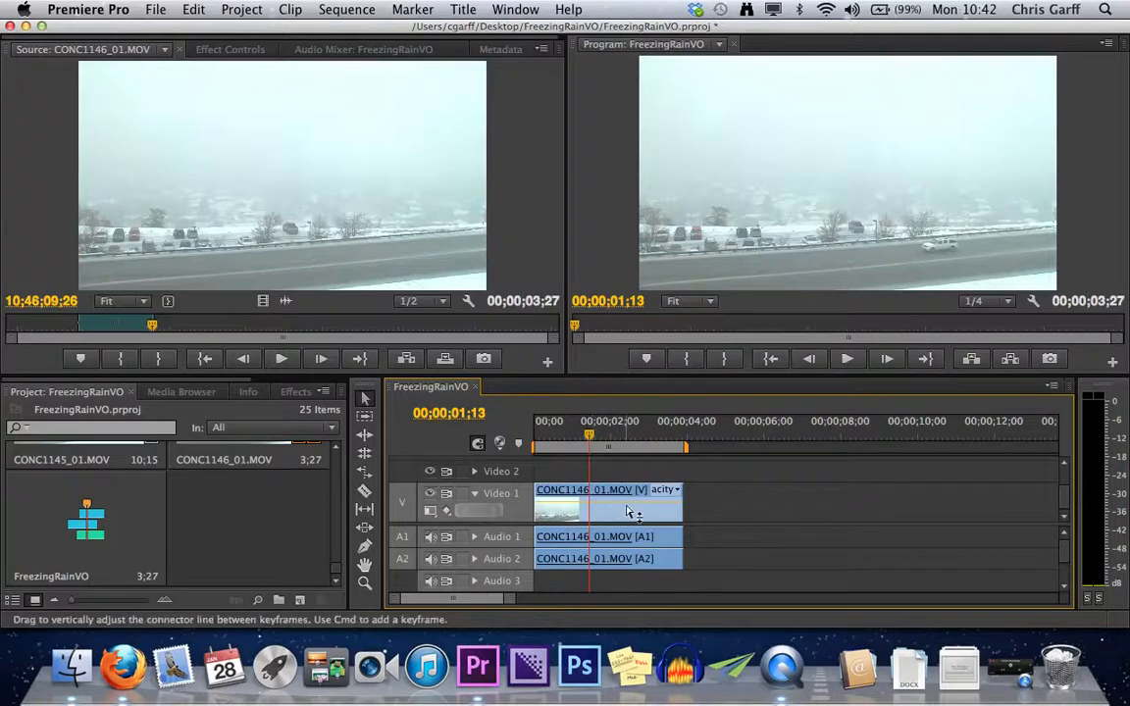
# Delete the clip from the sequence and place the marked CONC1146_01.MOV range on Video 1 again, aligned to the sequence start.
pyautogui.press('End')
pyautogui.press('Home')
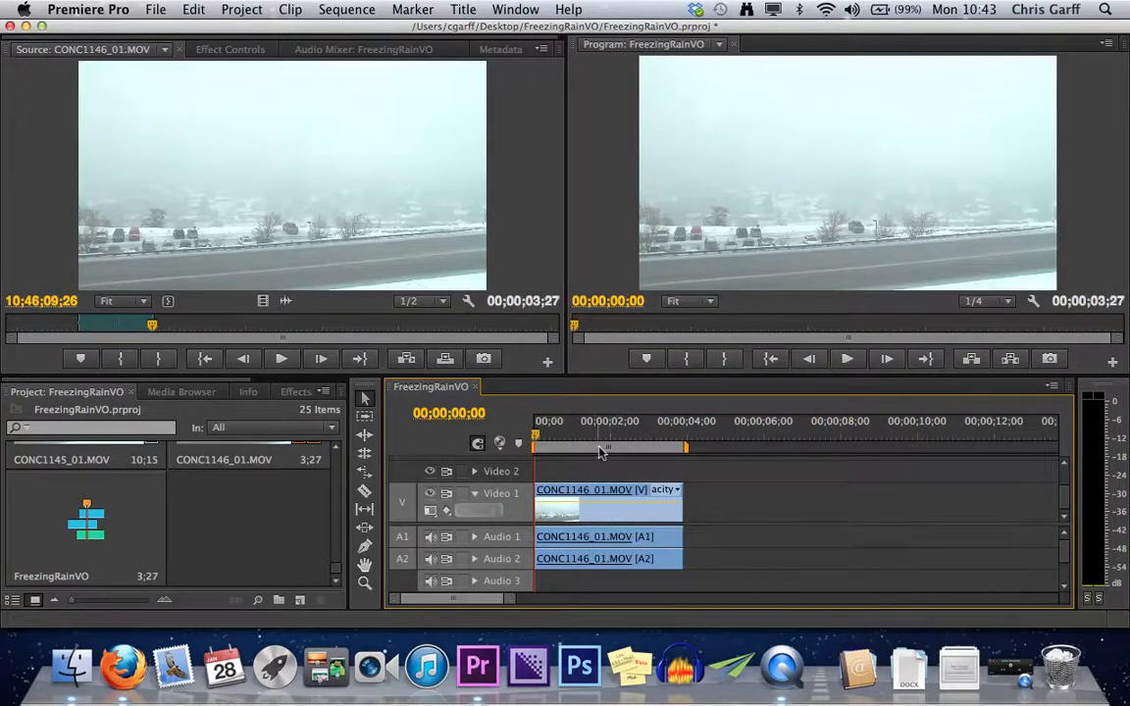
pyautogui.press('BackSpace')
pyautogui.moveTo(295, 186); pyautogui.dragTo(554, 511)
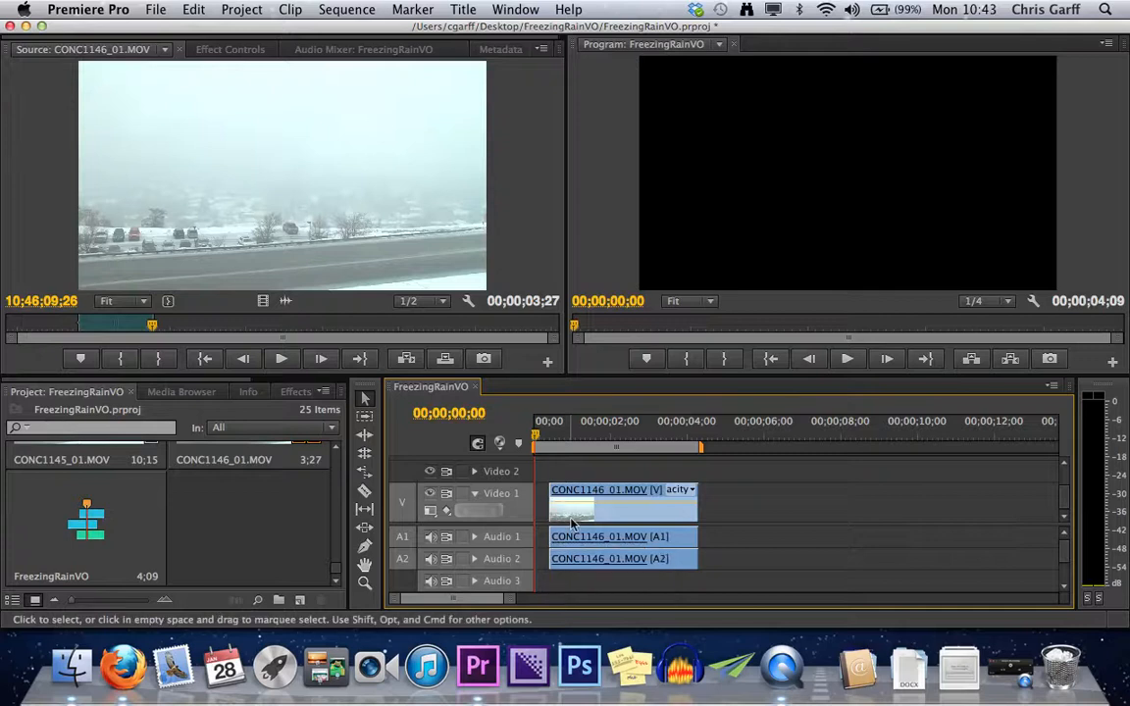
pyautogui.moveTo(636, 510); pyautogui.dragTo(571, 512)
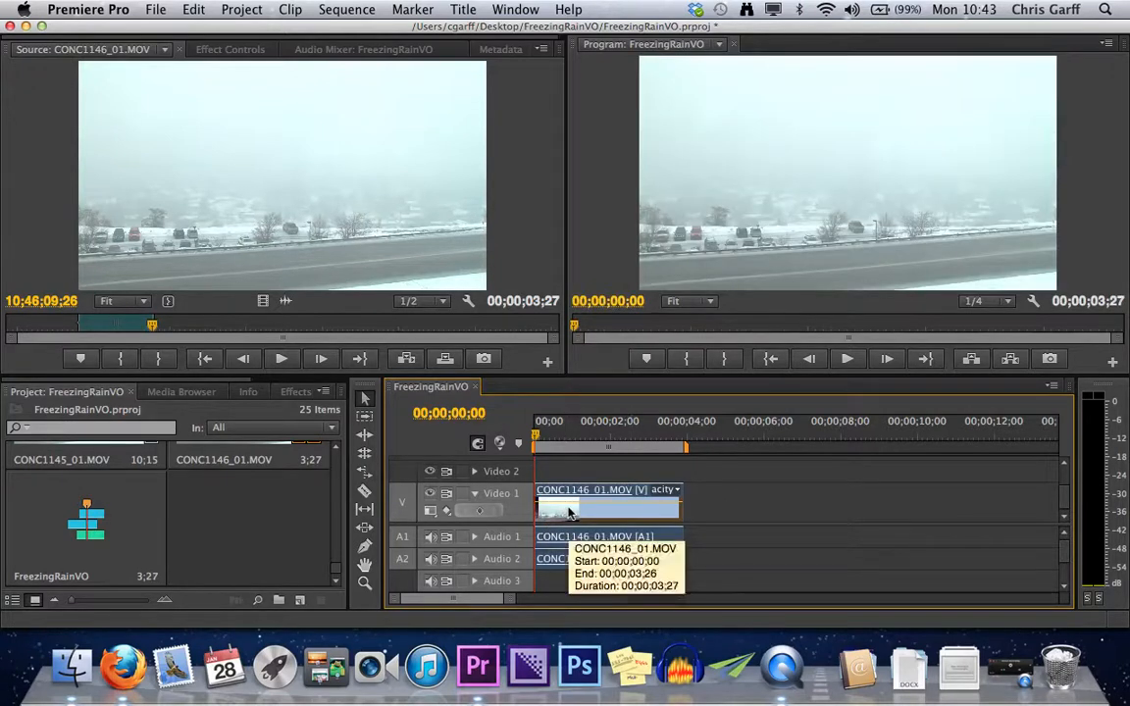
# Move the sequence playhead to the end of the first clip and load CONC1137_01.MOV into the Source Monitor.
pyautogui.press('End')
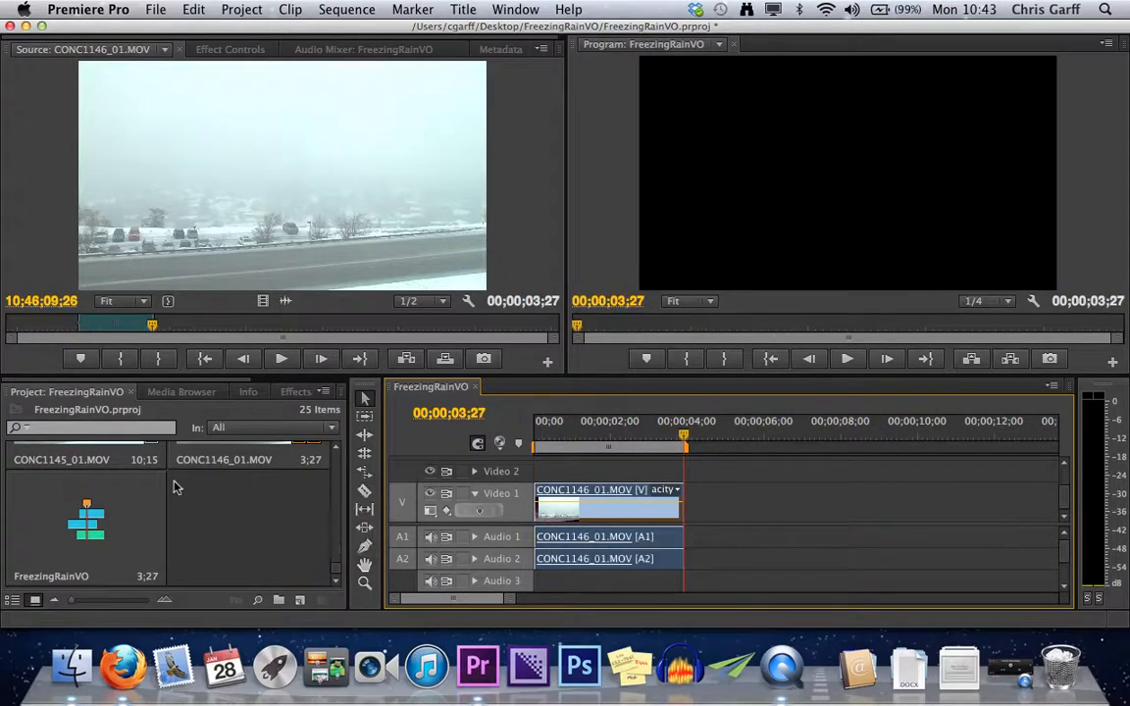
pyautogui.scroll(5, 175, 487)
pyautogui.click(141, 491)
pyautogui.doubleClick(122, 511)
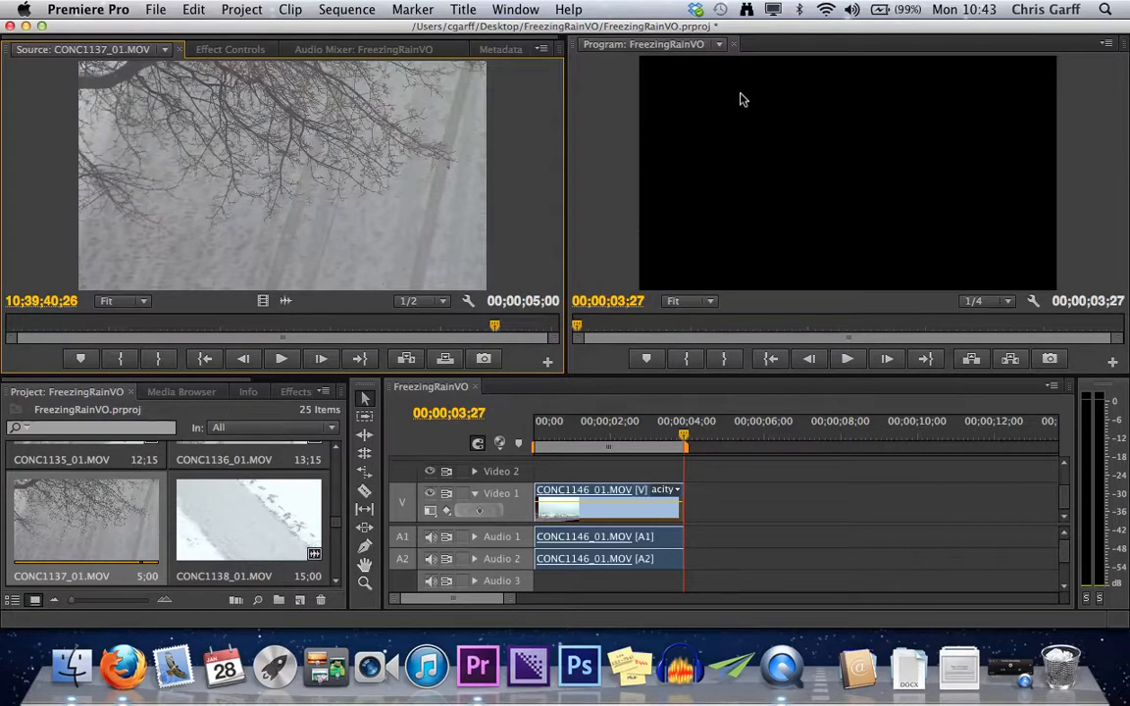
# Mark a 3;26 range of CONC1137_01.MOV ending at 10;39;40;27 and overwrite it into the sequence at 00;00;03;27.
pyautogui.moveTo(493, 323)
pyautogui.mouseDown()
pyautogui.moveTo(5, 314)
pyautogui.moveTo(174, 328)
pyautogui.moveTo(495, 324)
pyautogui.mouseUp()
pyautogui.press('i')
pyautogui.press('o')
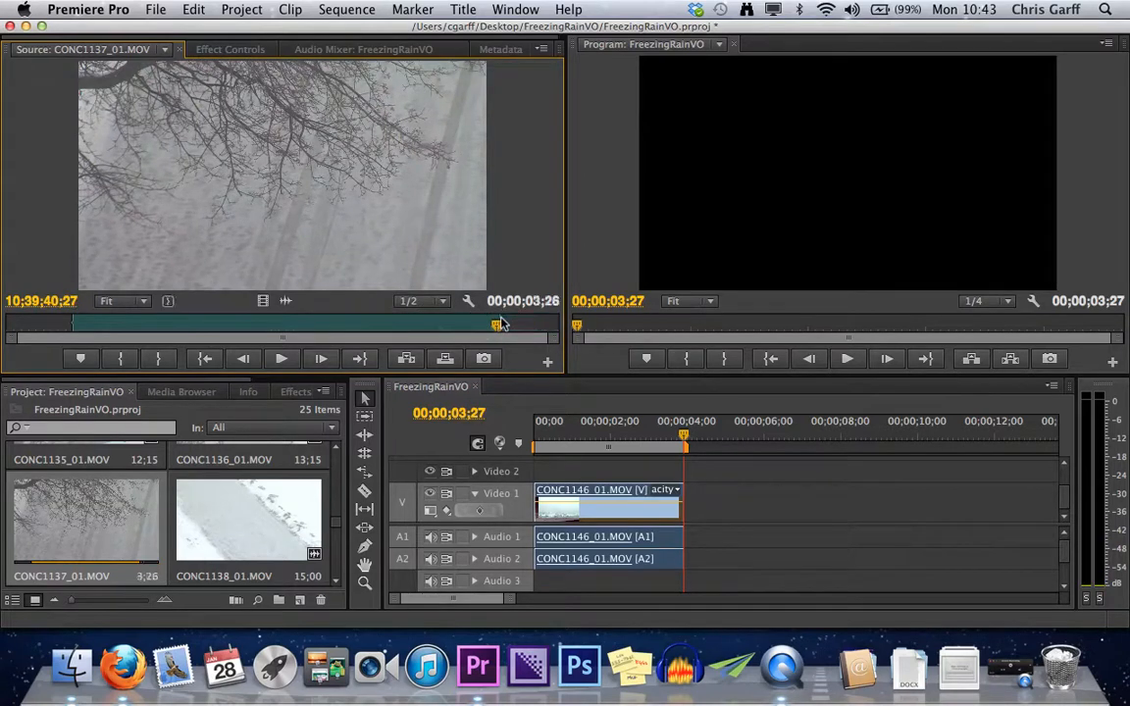
pyautogui.moveTo(427, 263); pyautogui.dragTo(776, 153)
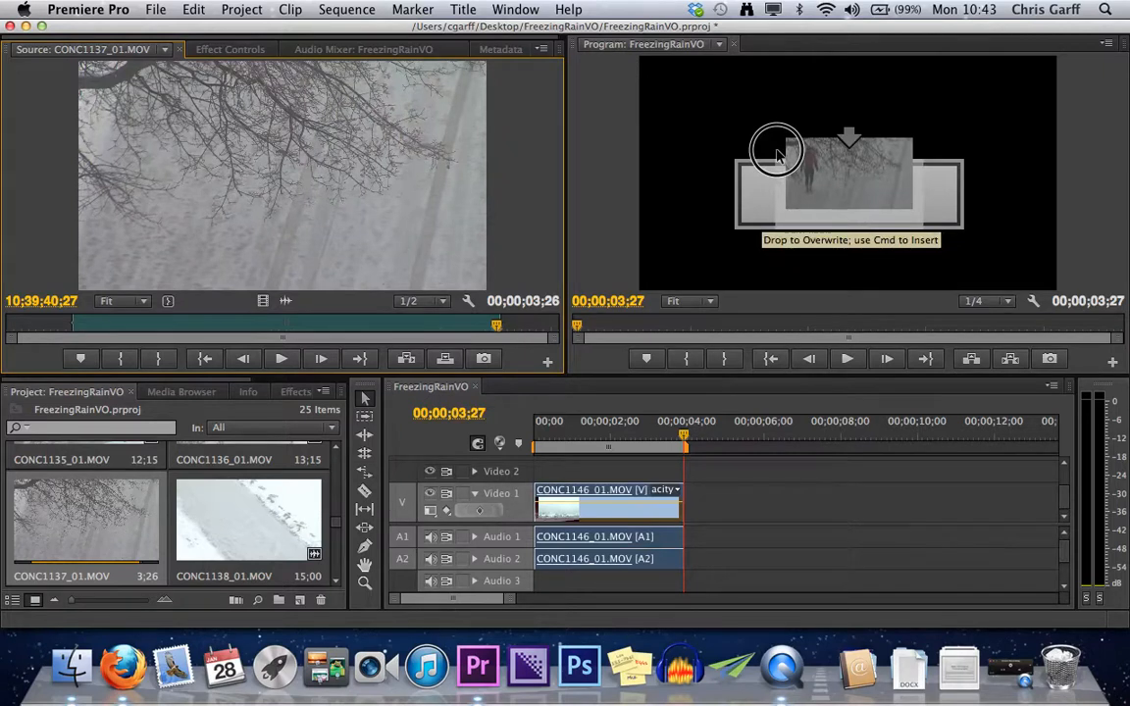
pyautogui.moveTo(776, 153); pyautogui.dragTo(776, 154)
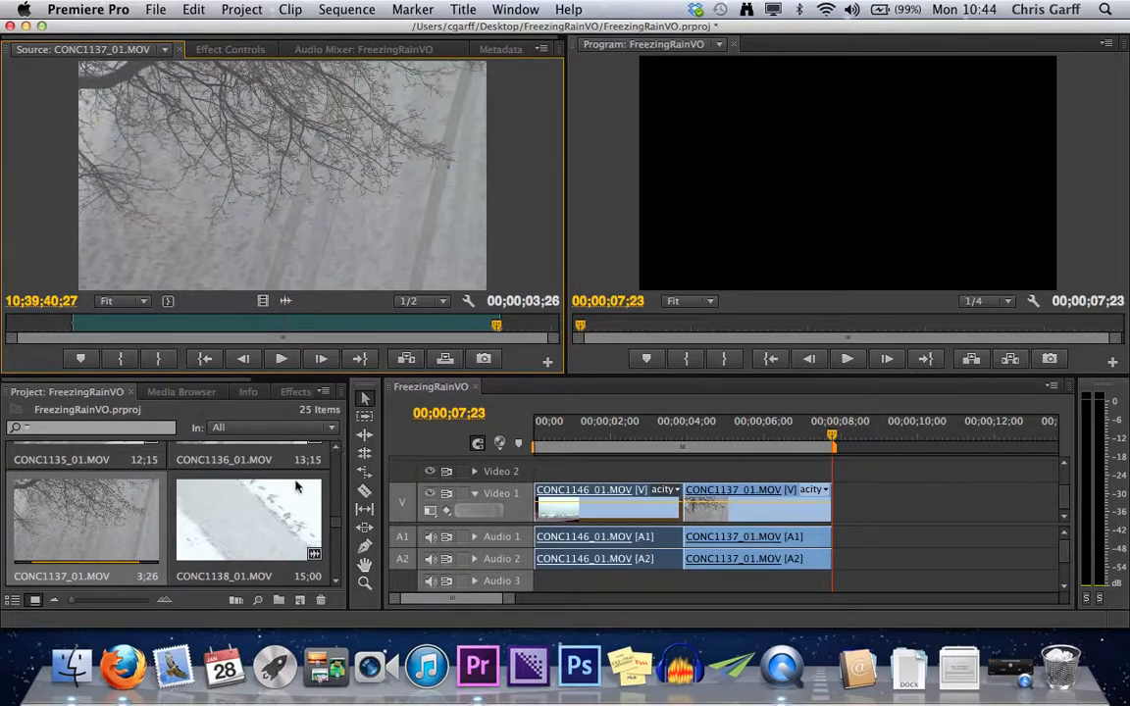
# Load CONC1133_01.MOV into the Source Monitor and cue it to 10;33;34;26, just after the truck leaves the frame.
pyautogui.scroll(3, 334, 500)
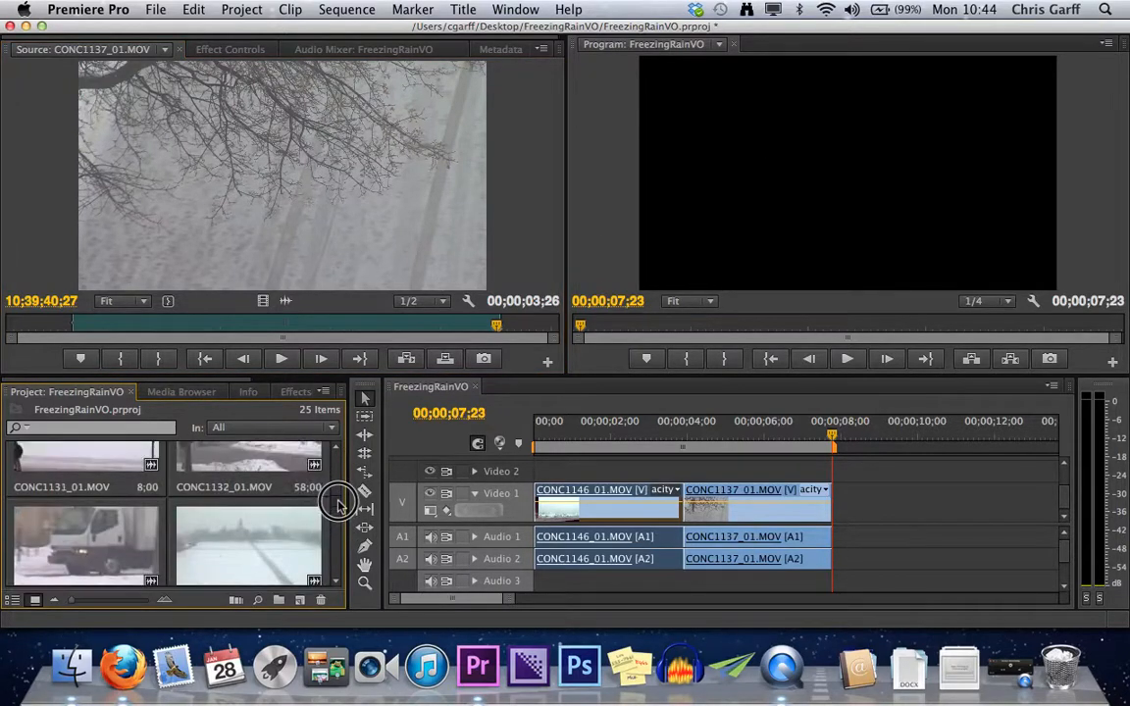
pyautogui.doubleClick(94, 512)
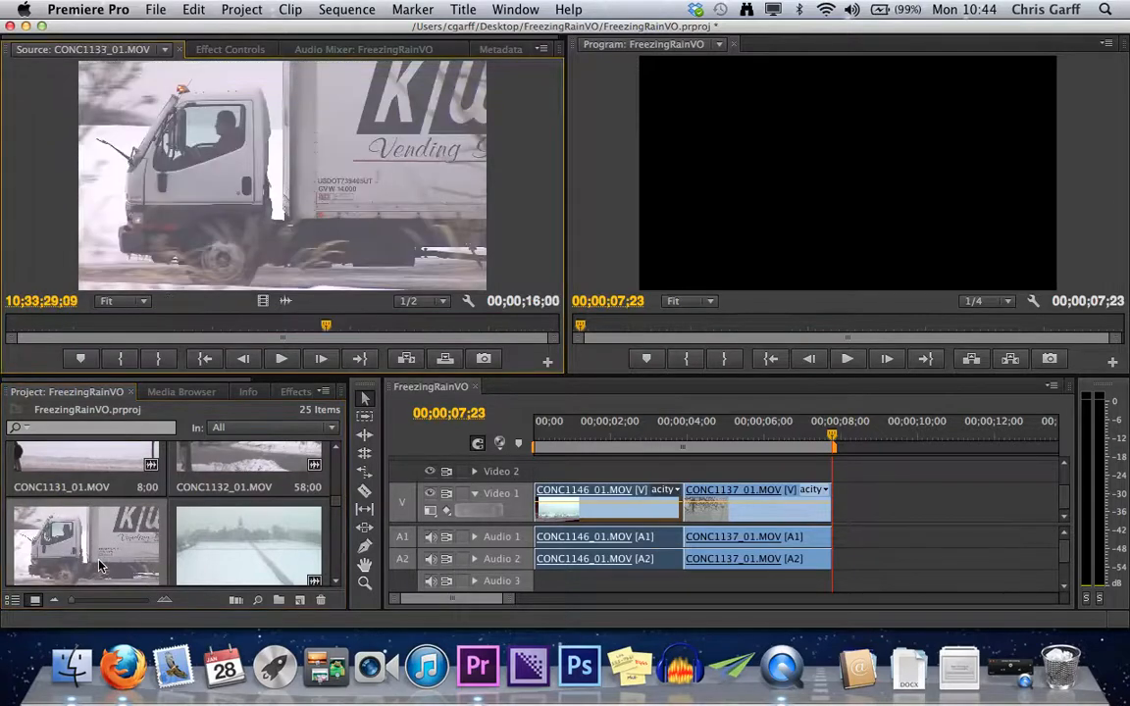
pyautogui.moveTo(325, 325); pyautogui.dragTo(506, 328)
pyautogui.press('Right')
pyautogui.press('Right')
pyautogui.press('Right')
pyautogui.press('Right')
pyautogui.press('Right')
pyautogui.press('Right')
pyautogui.press('Right')
pyautogui.press('Right')
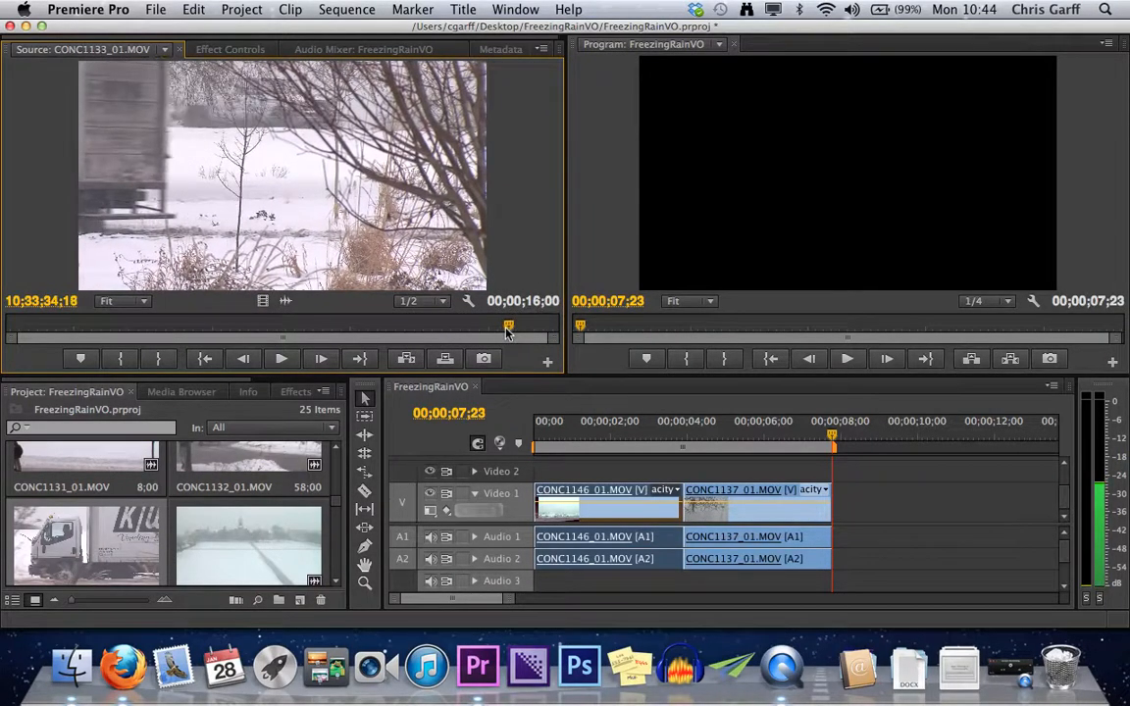
pyautogui.press('Right')
pyautogui.press('Right')
pyautogui.press('Right')
pyautogui.press('Right')
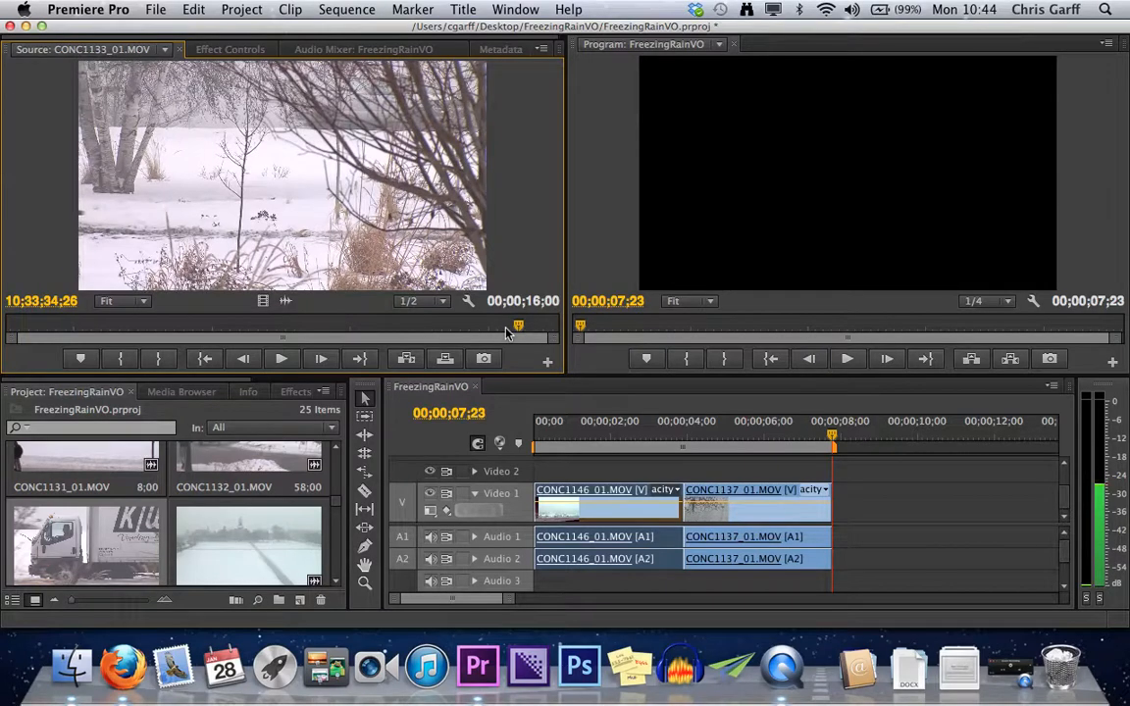
# Mark a 3;10 range of CONC1133_01.MOV from 10;33;31;17 to 10;33;34;26 and play part of it.
pyautogui.press('o')
pyautogui.moveTo(518, 325); pyautogui.dragTo(410, 333)
pyautogui.press('i')
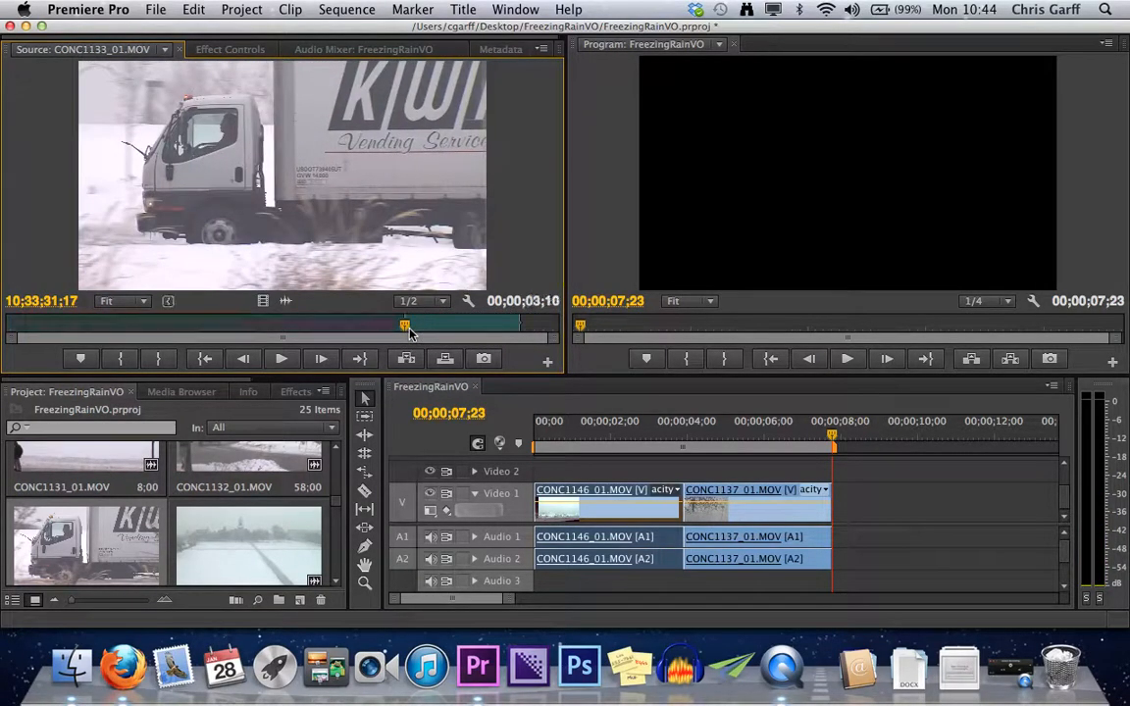
pyautogui.press('space')
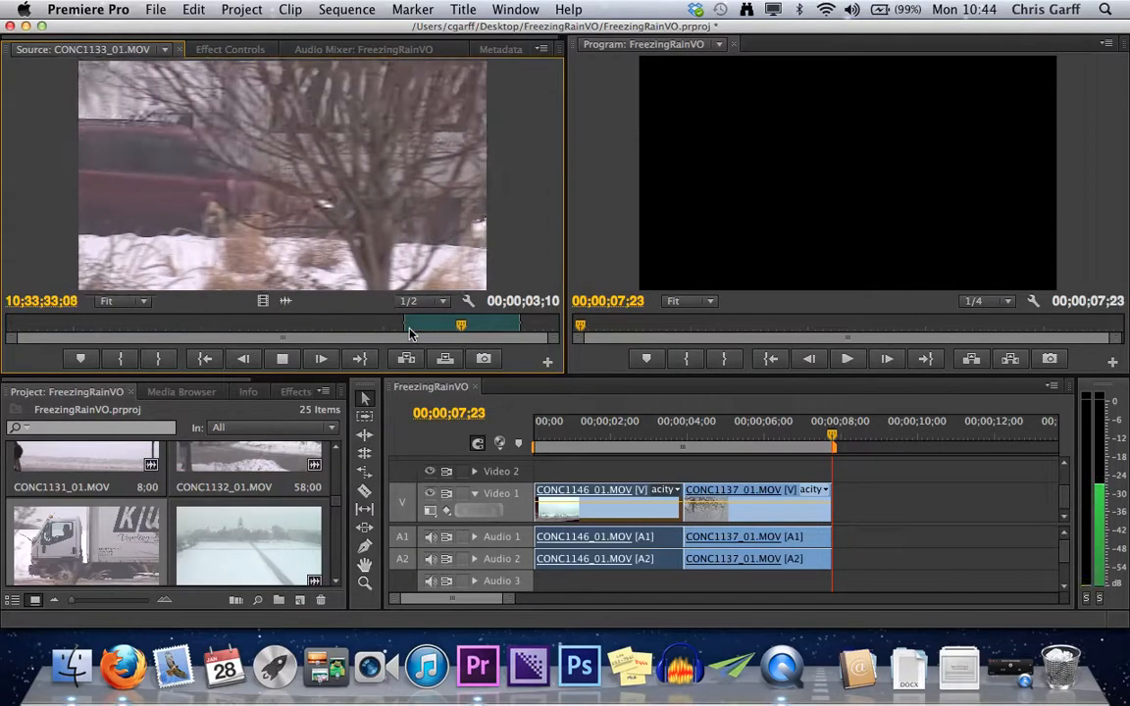
pyautogui.press('space')
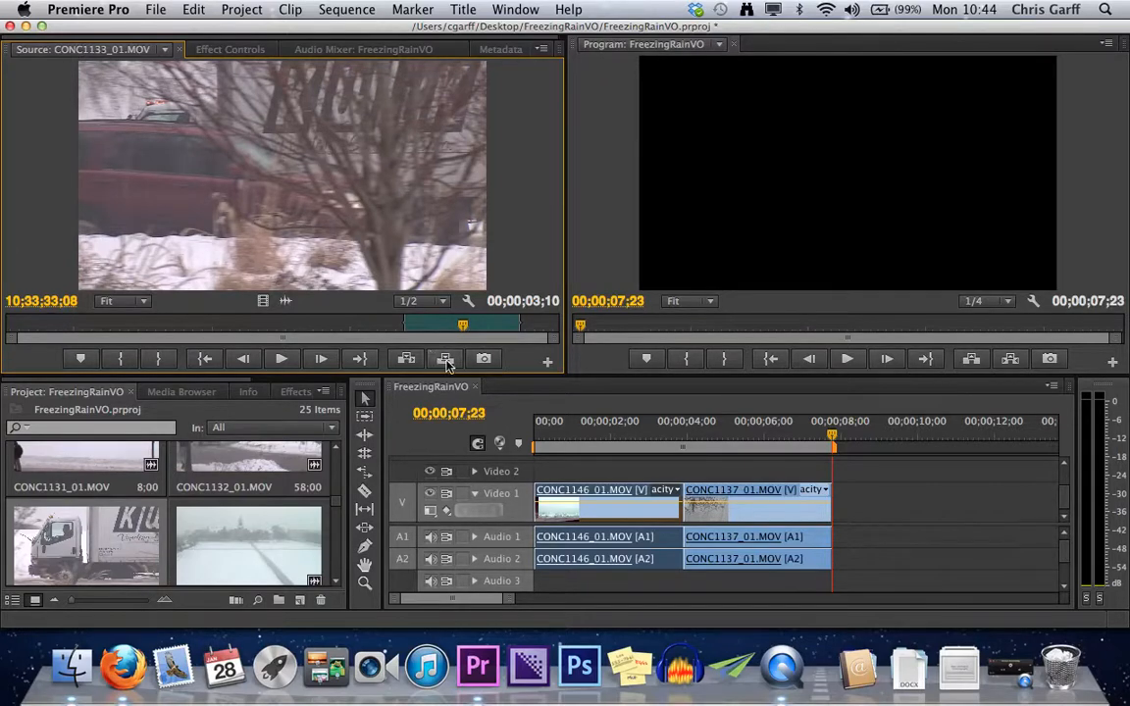
# Scrub through the marked range of CONC1133_01.MOV and clear both its In and Out points.
pyautogui.click(465, 326)
pyautogui.moveTo(465, 325); pyautogui.dragTo(500, 338)
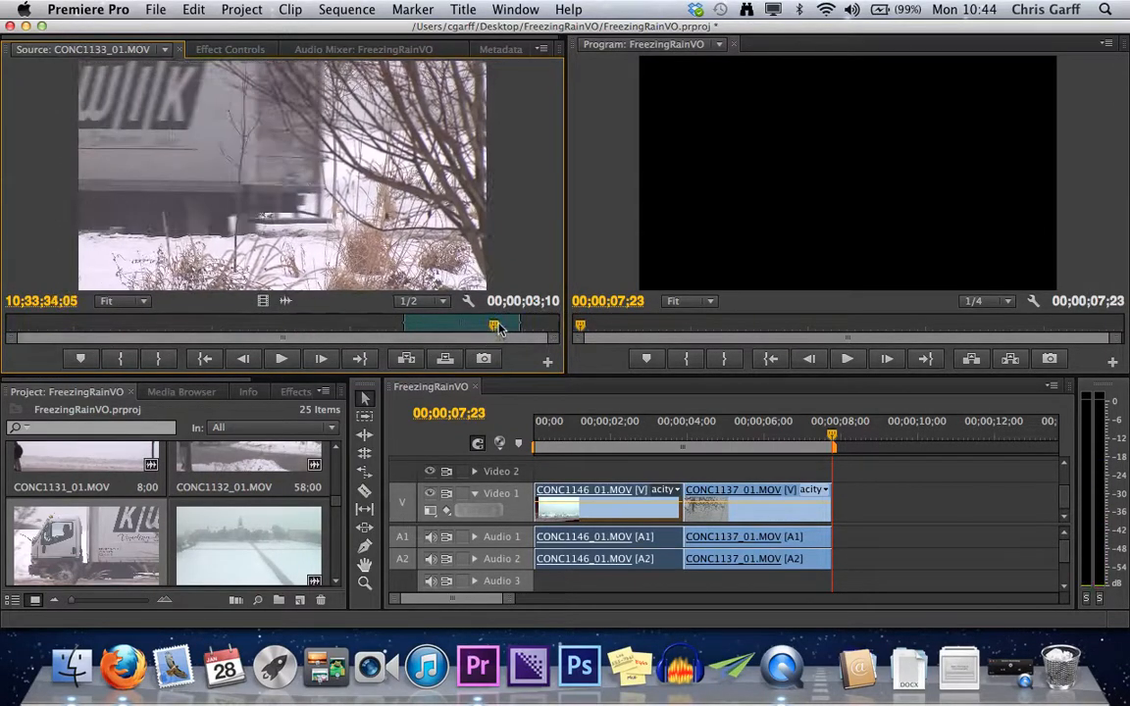
pyautogui.rightClick(500, 334)
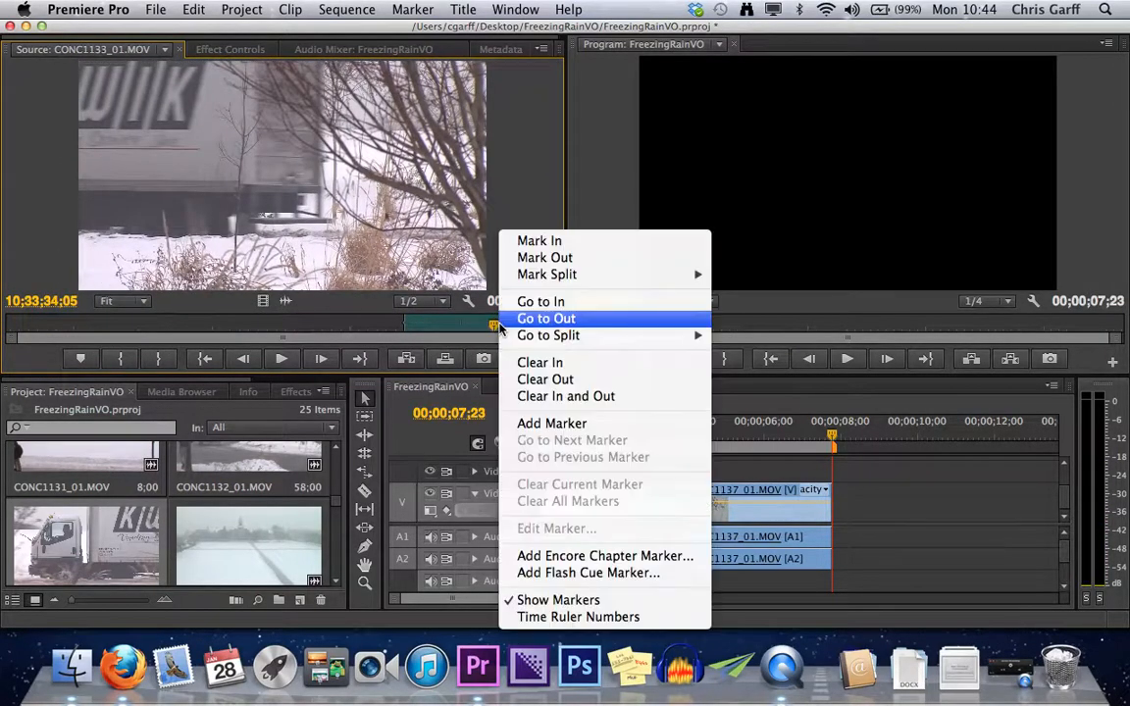
pyautogui.click(575, 397)
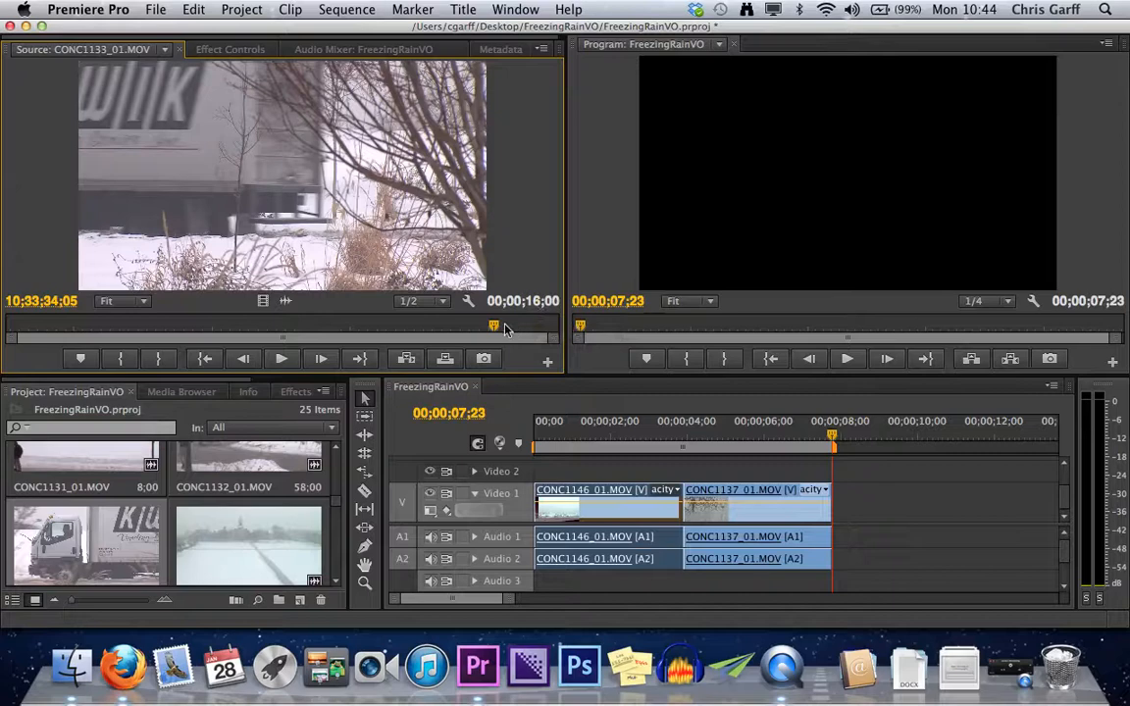
# Mark a 3;19 range of CONC1133_01.MOV from 10;33;31;08 to 10;33;34;26 and overwrite it into the sequence at 00;00;07;23.
pyautogui.moveTo(457, 325); pyautogui.dragTo(398, 333)
pyautogui.press('o')
pyautogui.press('super+s')
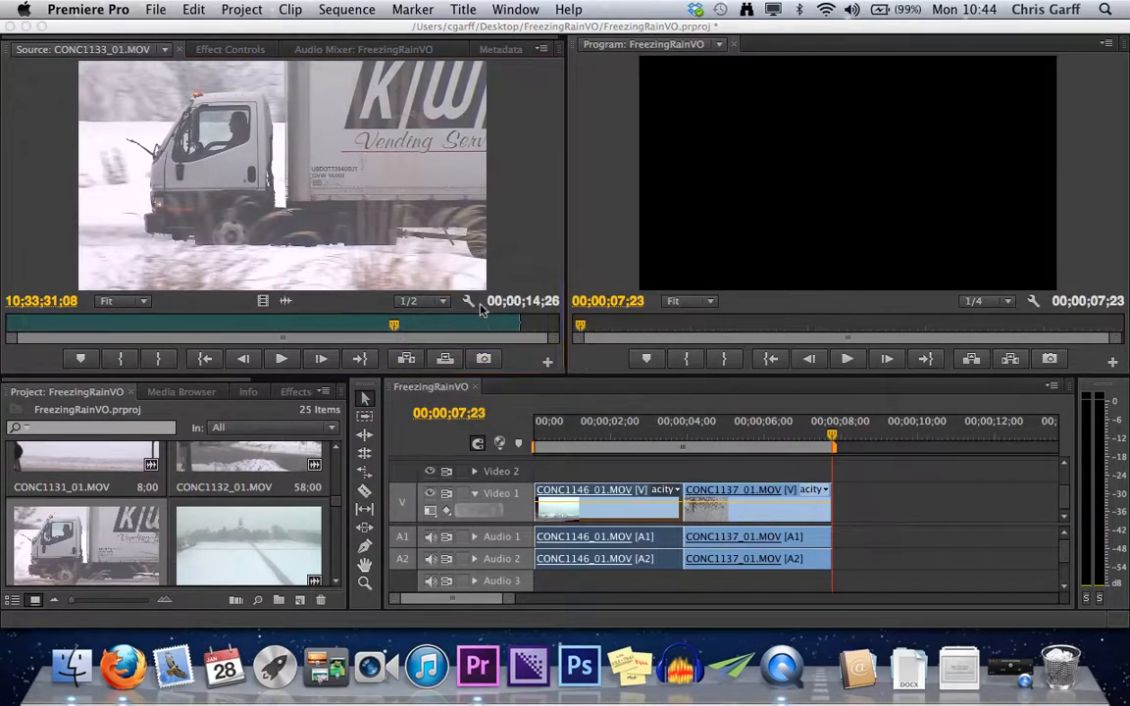
pyautogui.press('i')
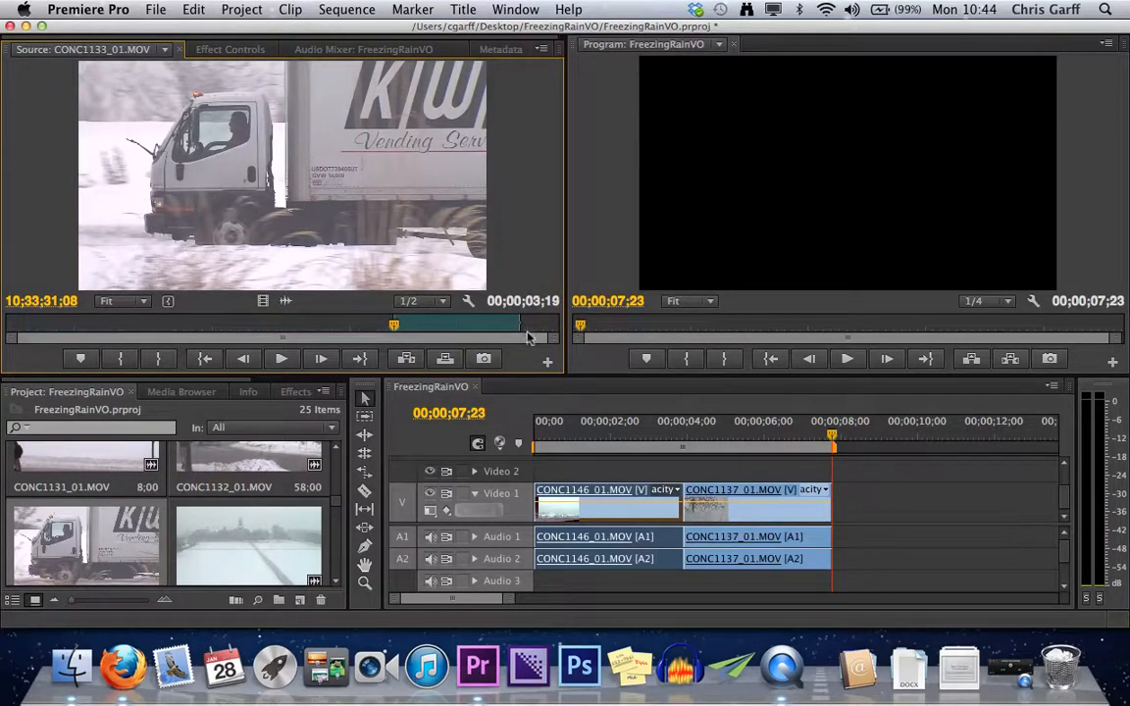
pyautogui.moveTo(454, 247)
pyautogui.mouseDown()
pyautogui.moveTo(696, 295)
pyautogui.moveTo(458, 226)
pyautogui.mouseUp()
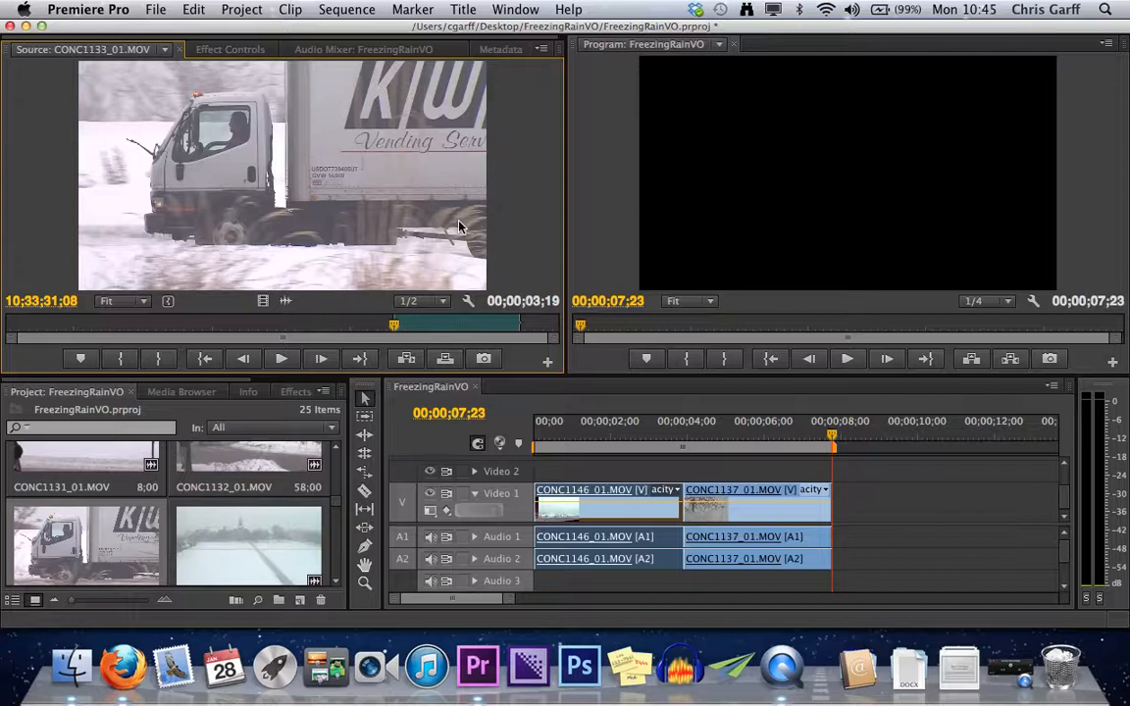
pyautogui.press('.')
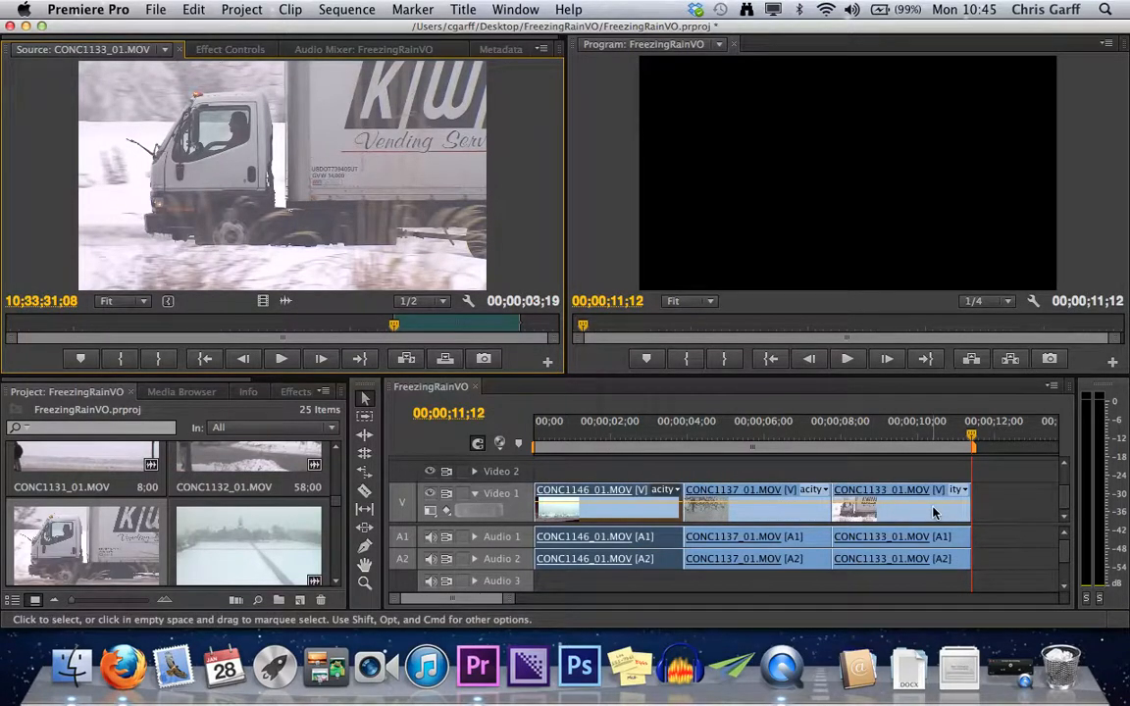
# Unlink the audio from the video of the CONC1133_01.MOV clip in the sequence.
pyautogui.moveTo(953, 539); pyautogui.dragTo(954, 543)
pyautogui.rightClick(956, 545)
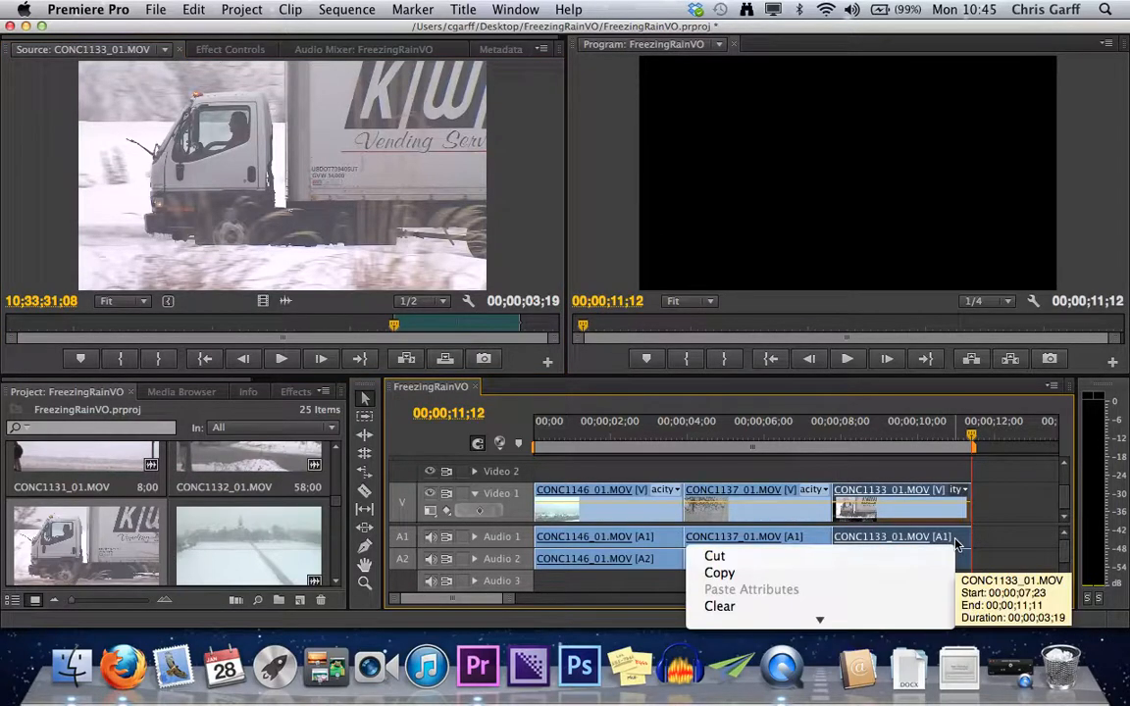
pyautogui.moveTo(796, 608)
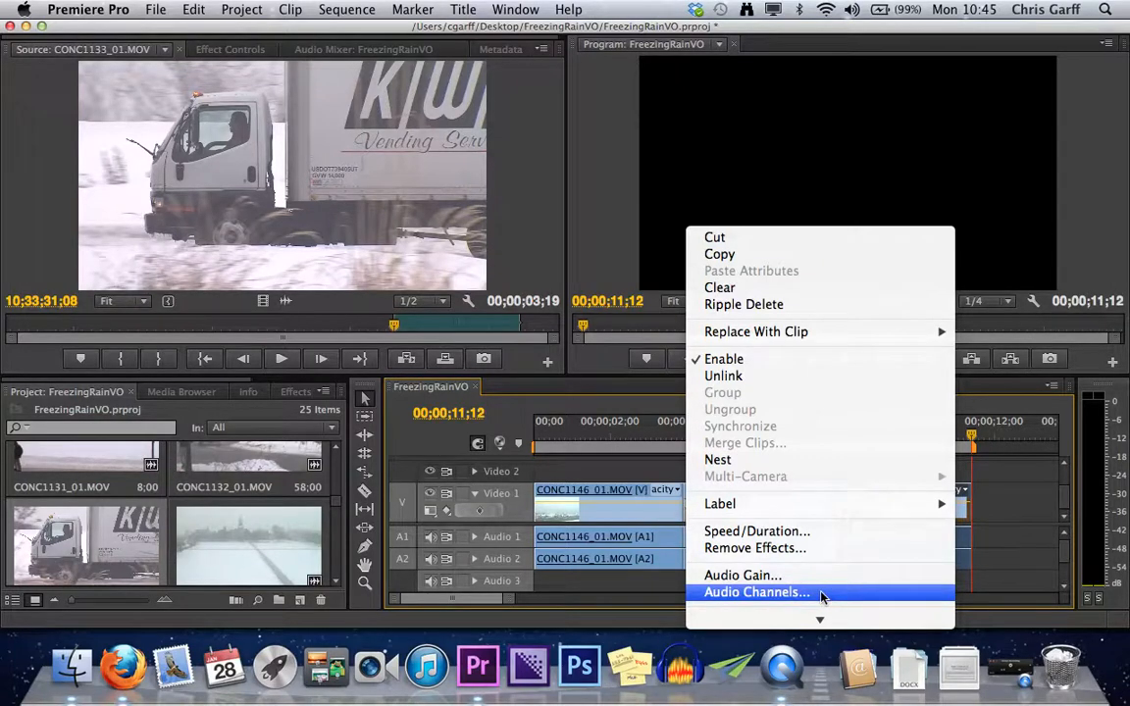
pyautogui.scroll(-5, 840, 557)
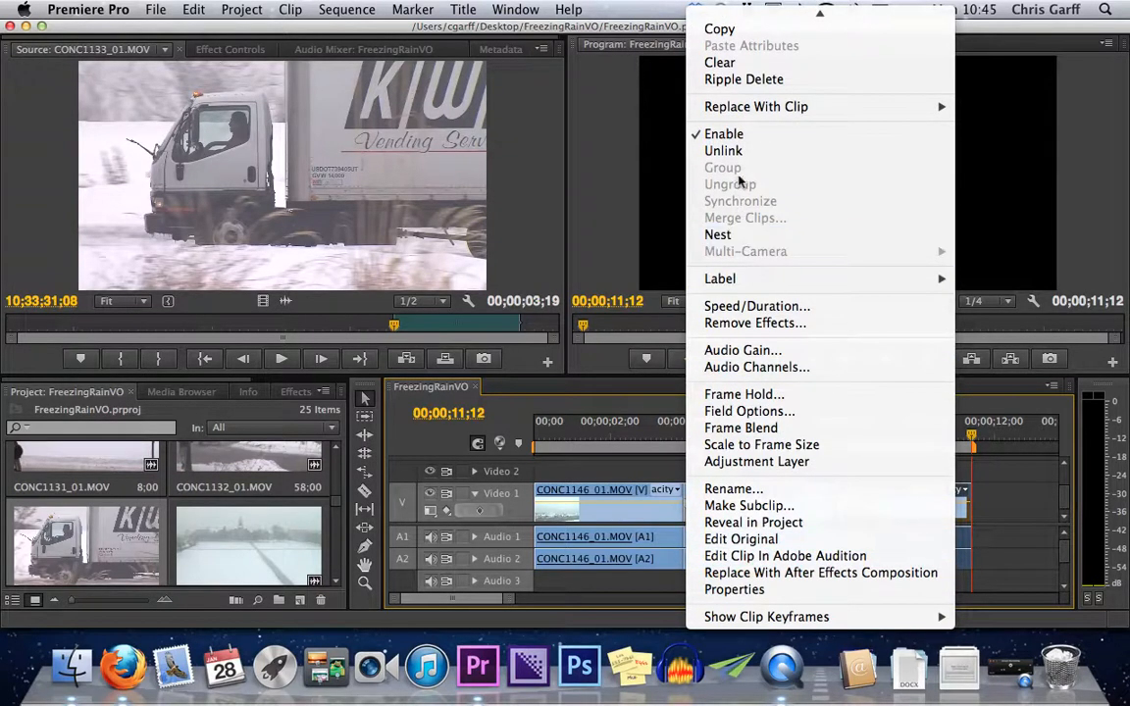
pyautogui.click(738, 152)
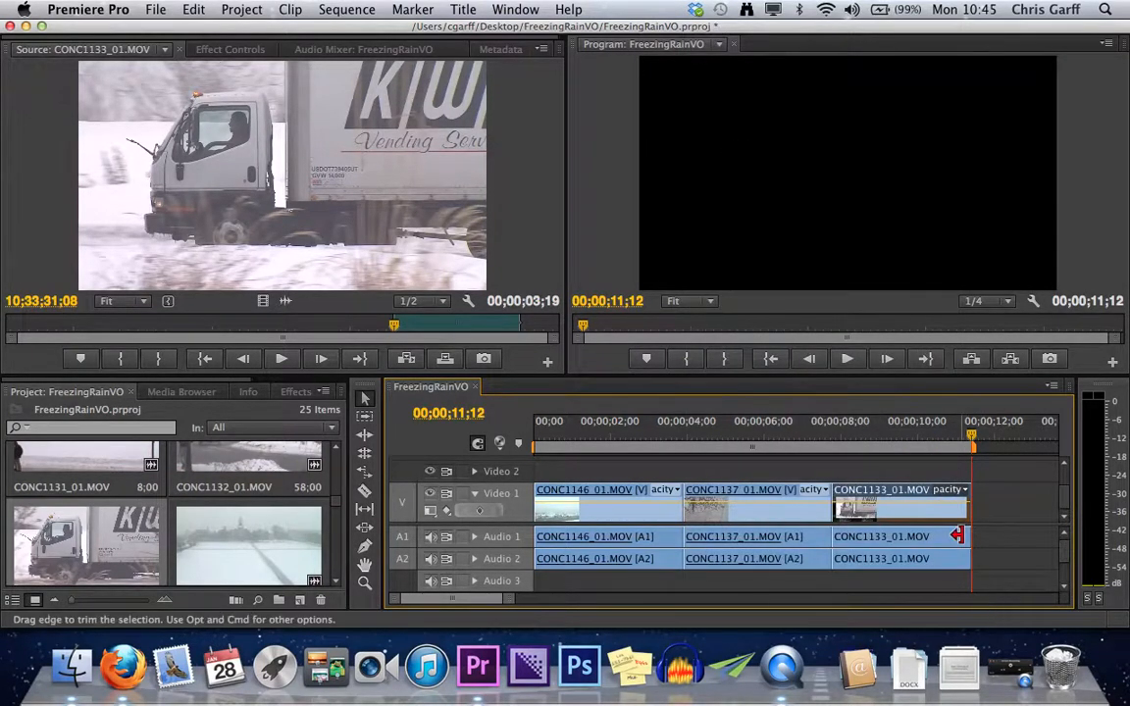
# Delete the CONC1133_01.MOV audio from Audio 1 and Audio 2, and undo back to the complete linked clip.
pyautogui.click(958, 540)
pyautogui.press('Delete')
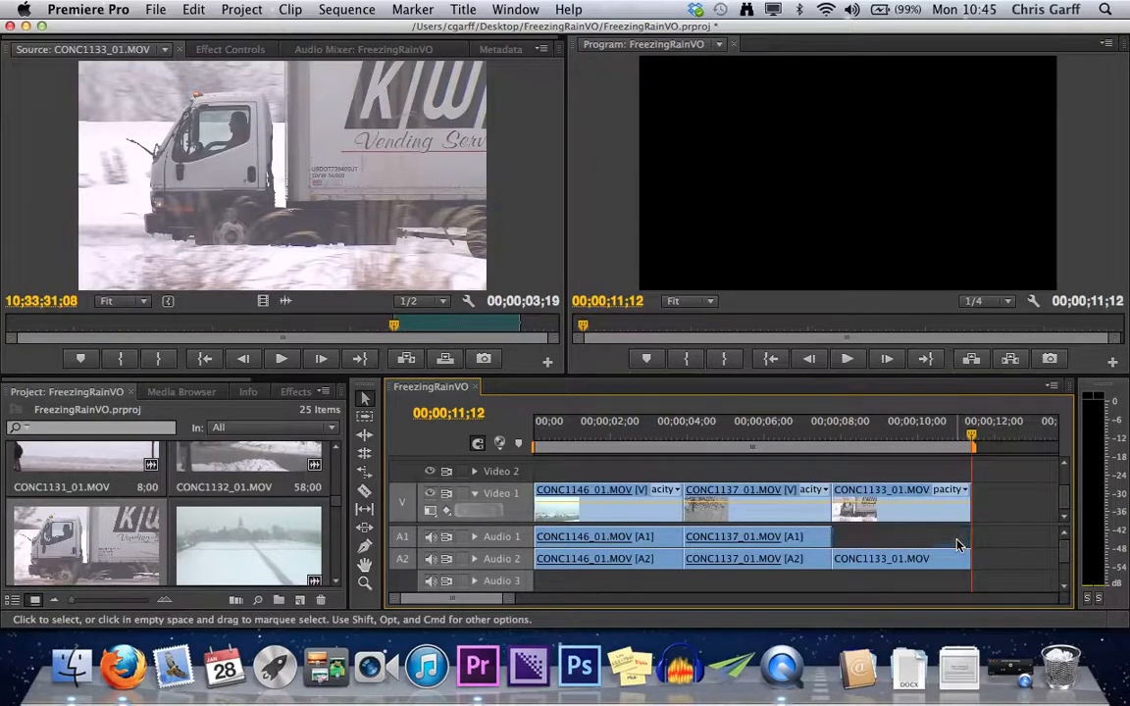
pyautogui.click(930, 561)
pyautogui.press('Delete')
pyautogui.press('super+z')
pyautogui.press('super+z')
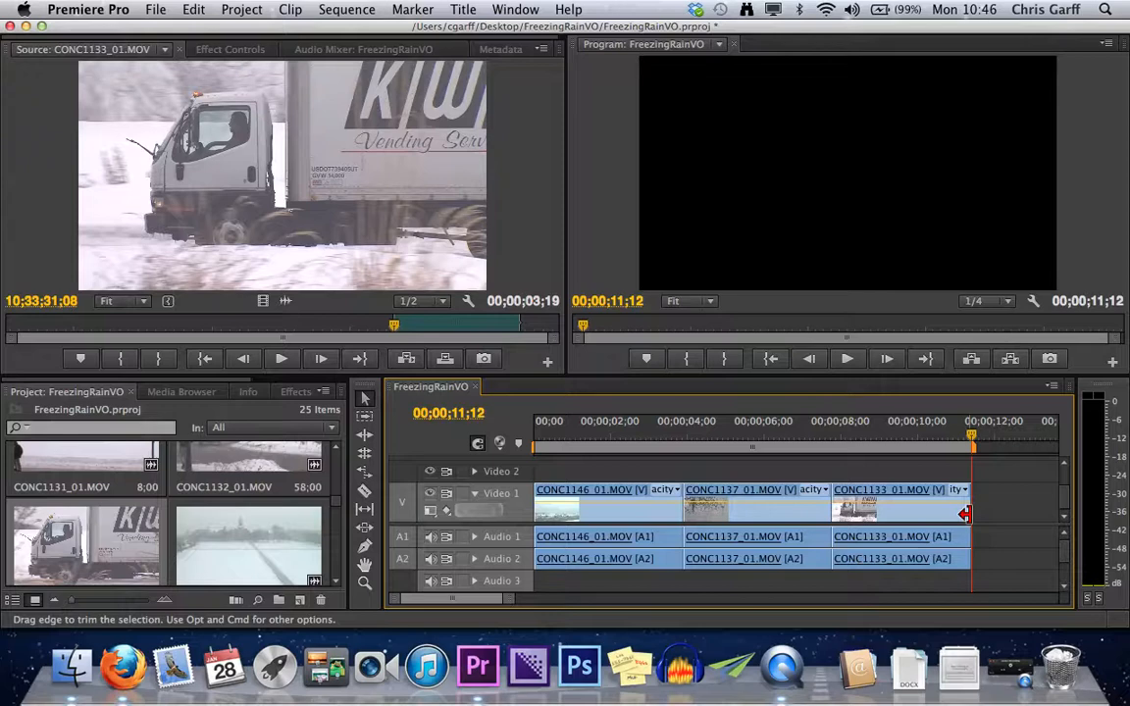
# Move the sequence playhead to 00;00;14;09 and try several timeline zoom levels, both wider and closer.
pyautogui.click(972, 438)
pyautogui.moveTo(972, 437); pyautogui.dragTo(1030, 435)
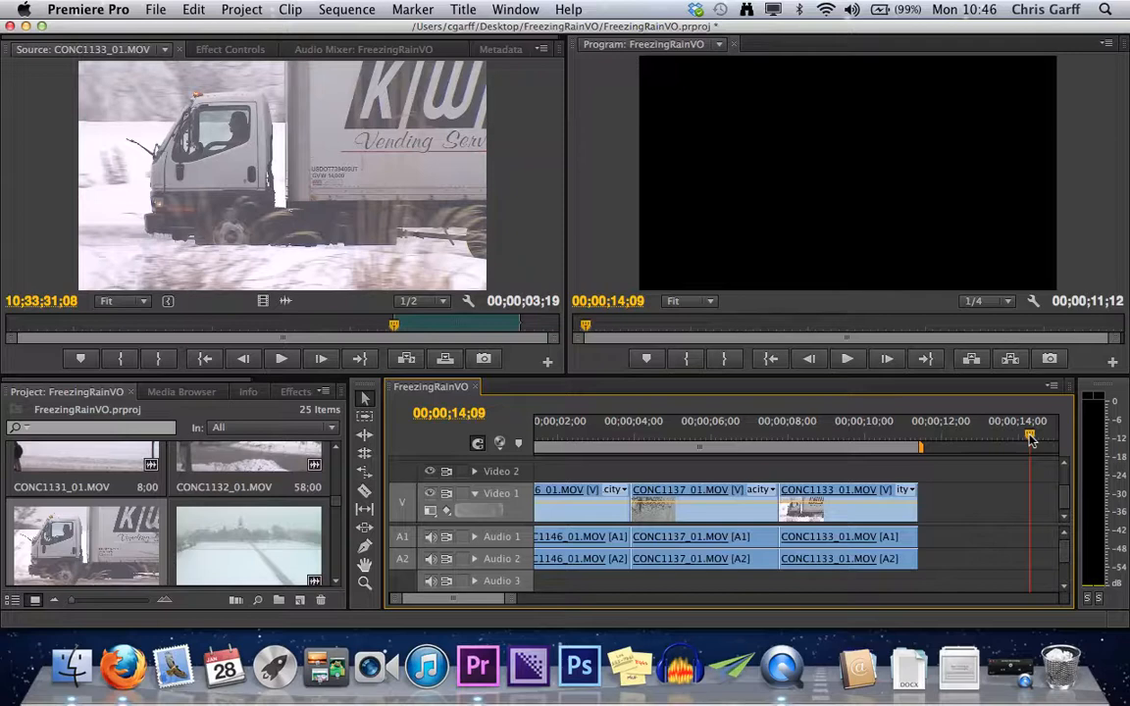
pyautogui.press('-')
pyautogui.press('-')
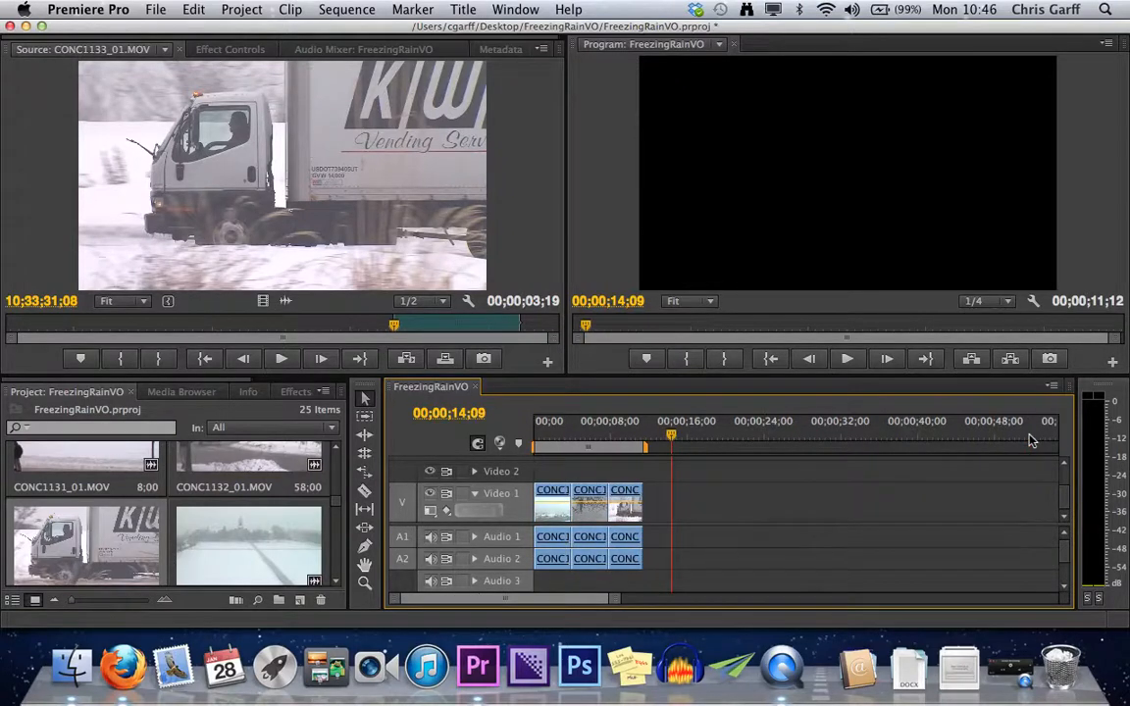
pyautogui.press('=')
pyautogui.press('-')
pyautogui.press('=')
pyautogui.press('-')
pyautogui.press('-')
pyautogui.press('-')
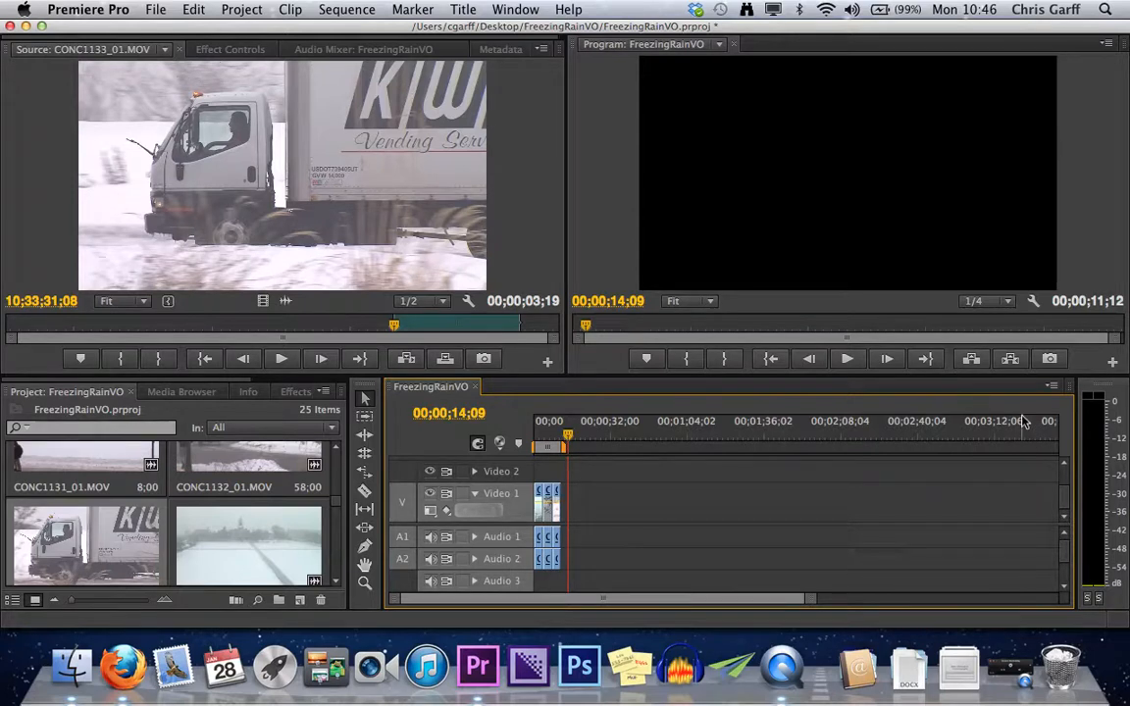
pyautogui.press('=')
pyautogui.press('=')
pyautogui.press('=')
pyautogui.press('=')
pyautogui.press('=')
pyautogui.press('=')
pyautogui.press('=')
pyautogui.press('=')
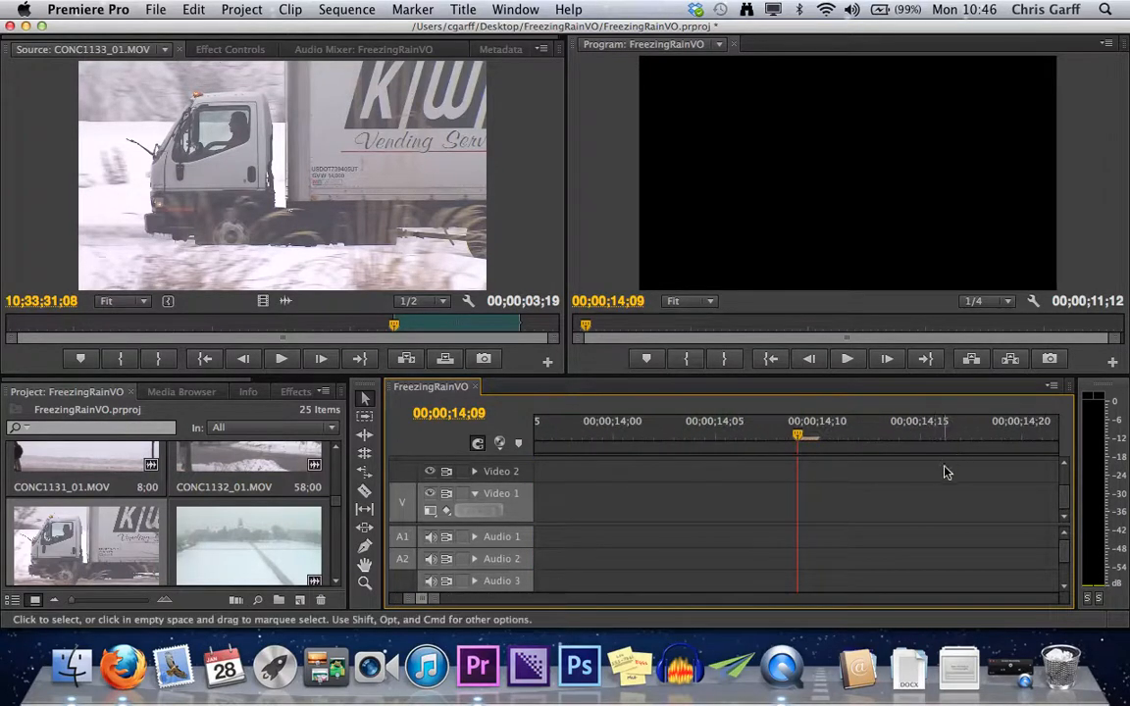
# Adjust the timeline magnification and fit the entire sequence to the timeline's width.
pyautogui.click(583, 601)
pyautogui.moveTo(584, 600)
pyautogui.mouseDown()
pyautogui.moveTo(712, 591)
pyautogui.moveTo(396, 606)
pyautogui.moveTo(600, 605)
pyautogui.mouseUp()
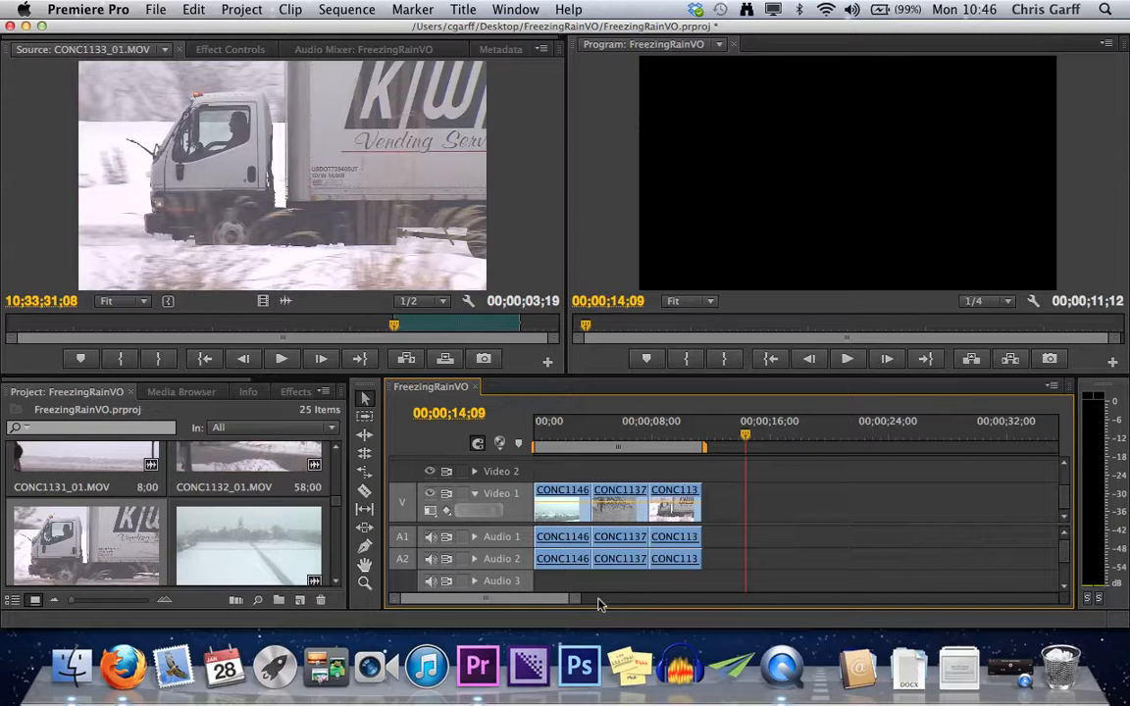
pyautogui.press('\\')
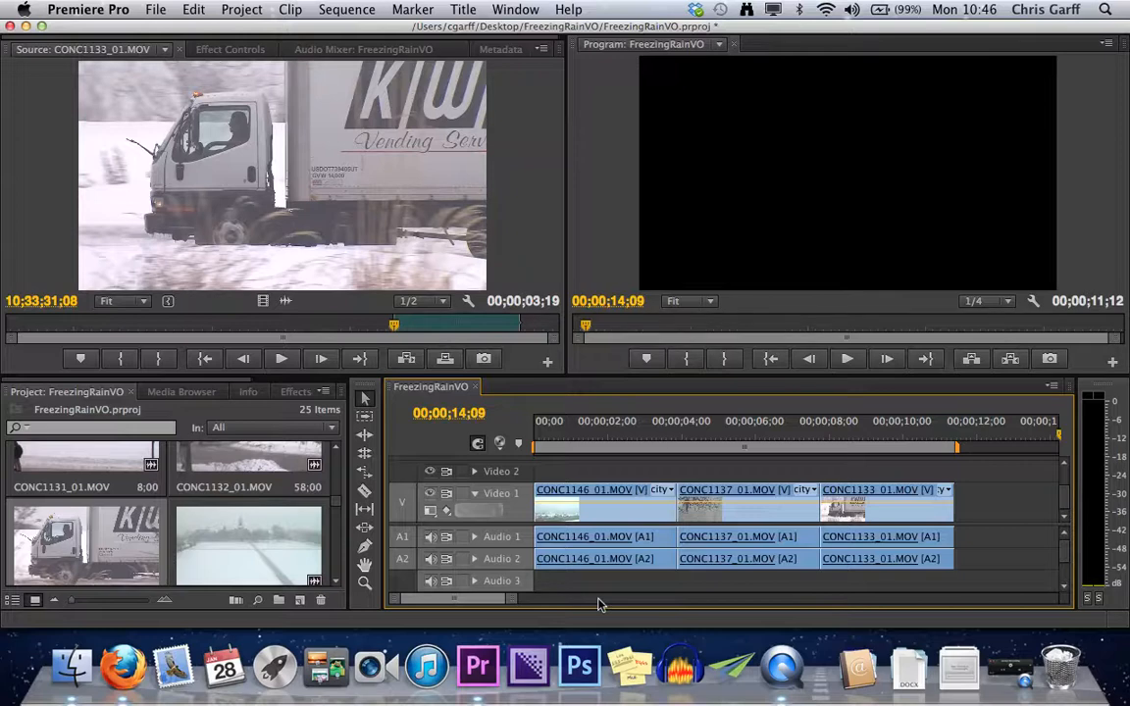
# Overwrite the marked CONC1133_01.MOV range into the sequence at 00;00;19;23, leaving a gap after the third clip.
pyautogui.press('-')
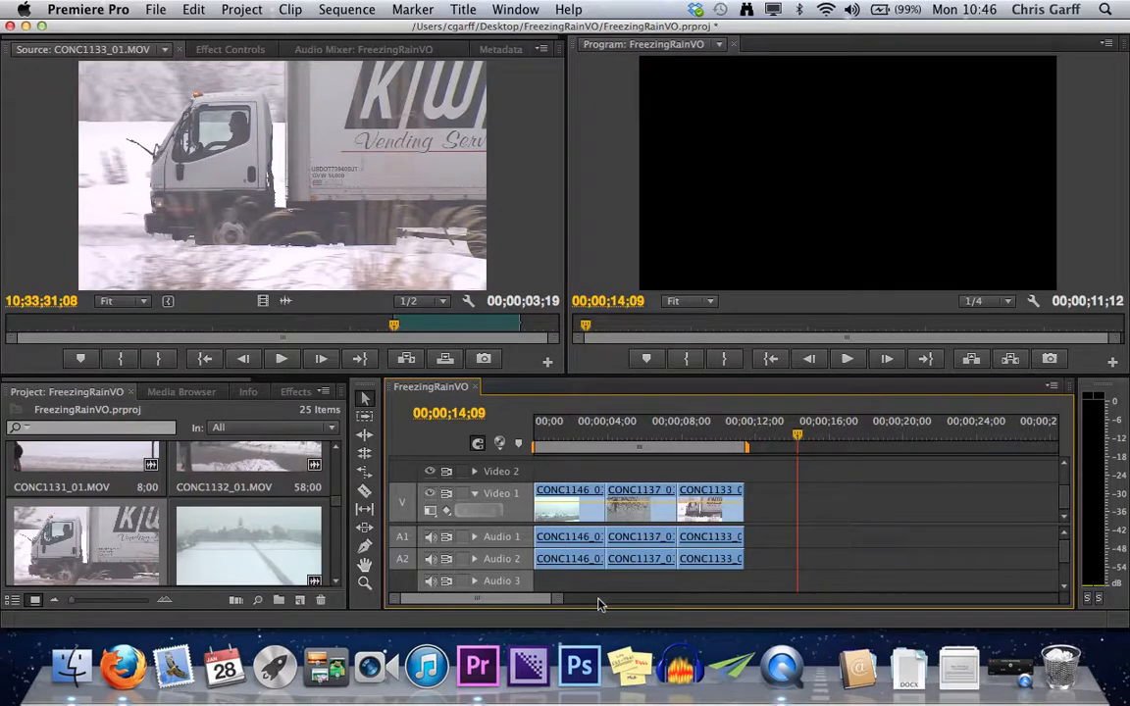
pyautogui.moveTo(797, 436); pyautogui.dragTo(904, 450)
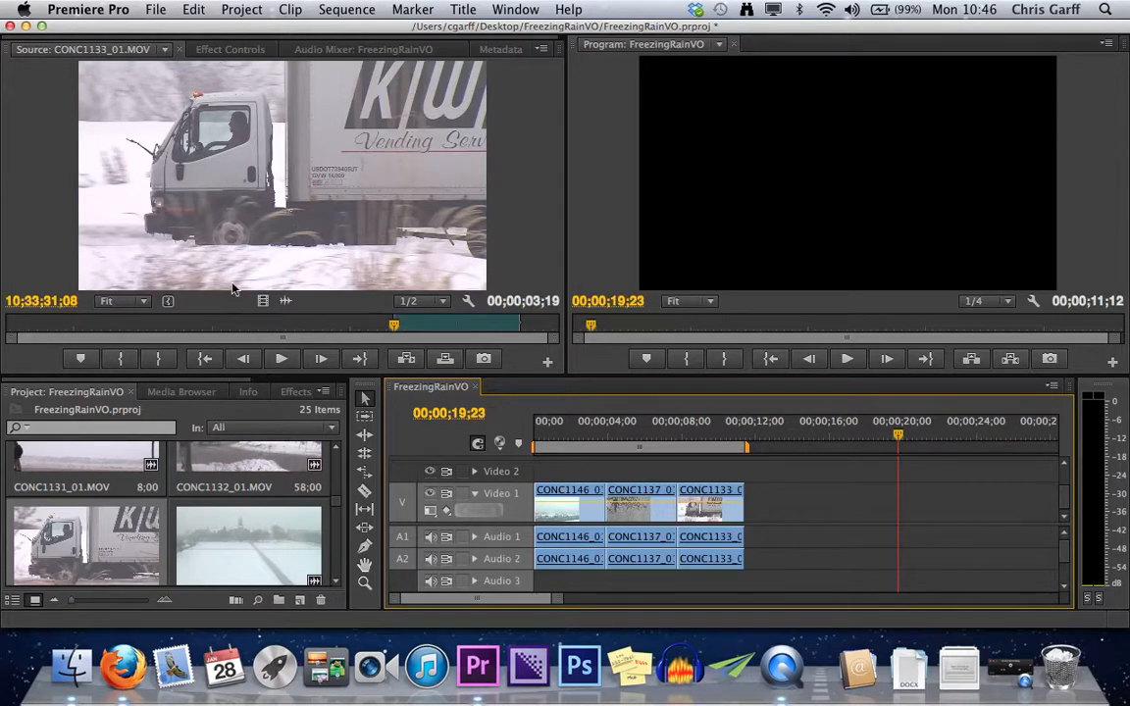
pyautogui.press('.')
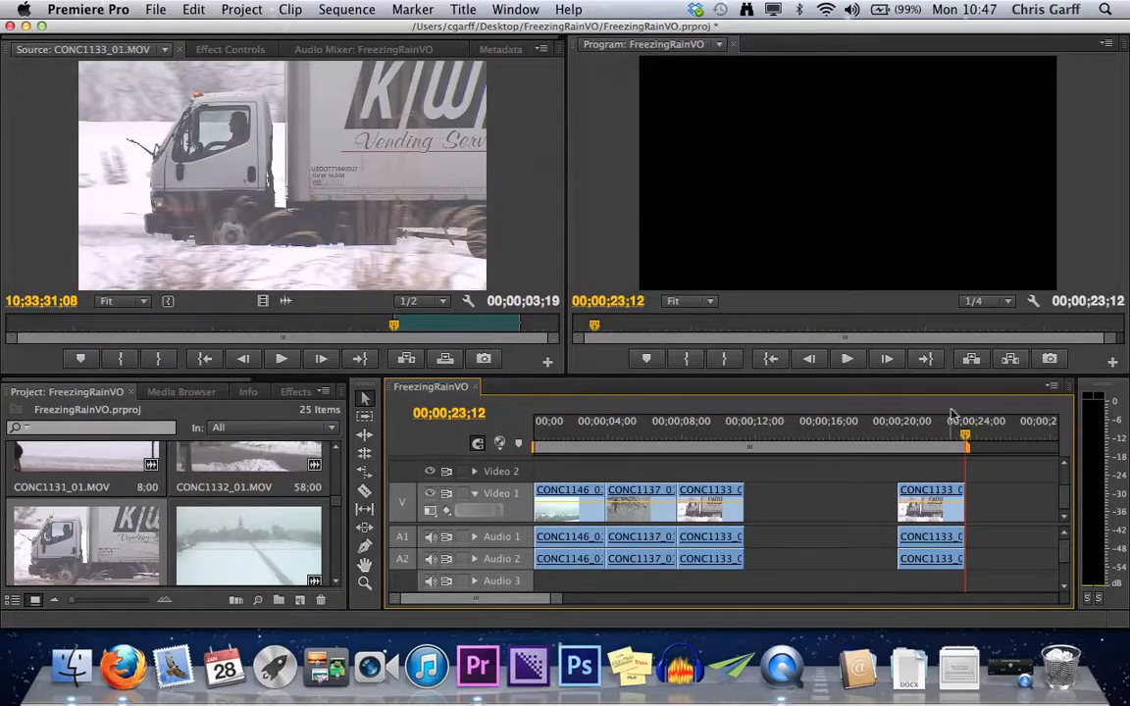
# Overwrite the marked CONC1133_01.MOV range directly after the third clip at 00;00;11;12, and undo that edit.
pyautogui.moveTo(966, 440); pyautogui.dragTo(761, 449)
pyautogui.moveTo(753, 447)
pyautogui.mouseDown()
pyautogui.moveTo(729, 438)
pyautogui.moveTo(759, 443)
pyautogui.moveTo(748, 449)
pyautogui.mouseUp()
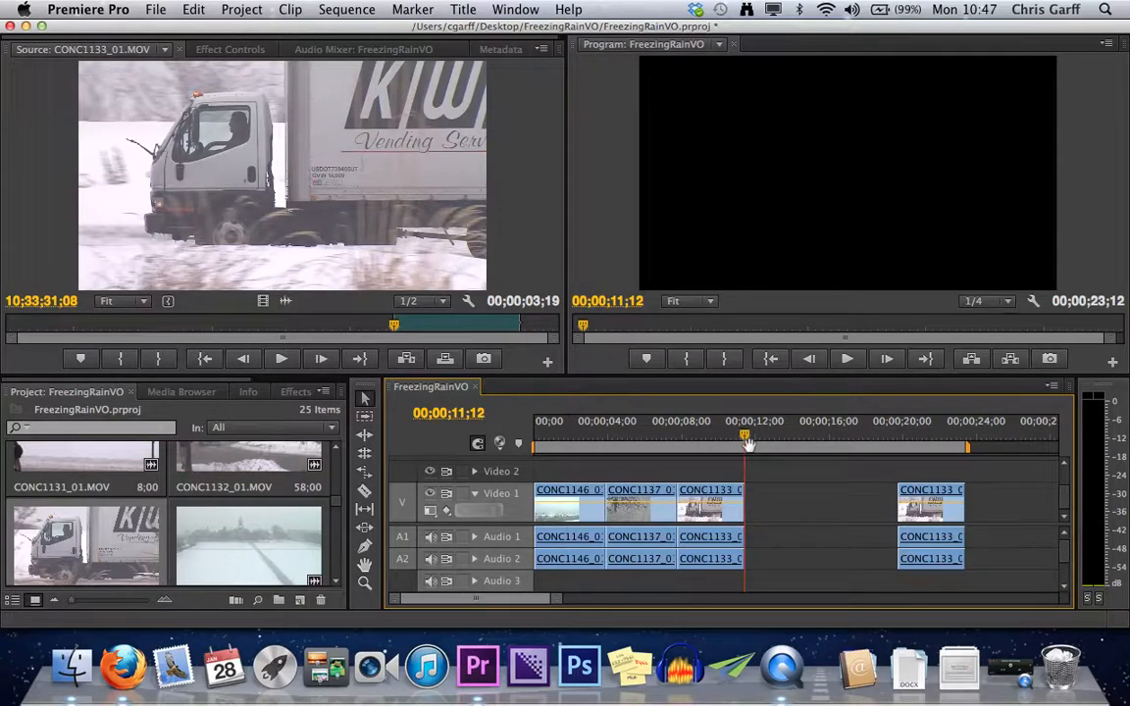
pyautogui.press('.')
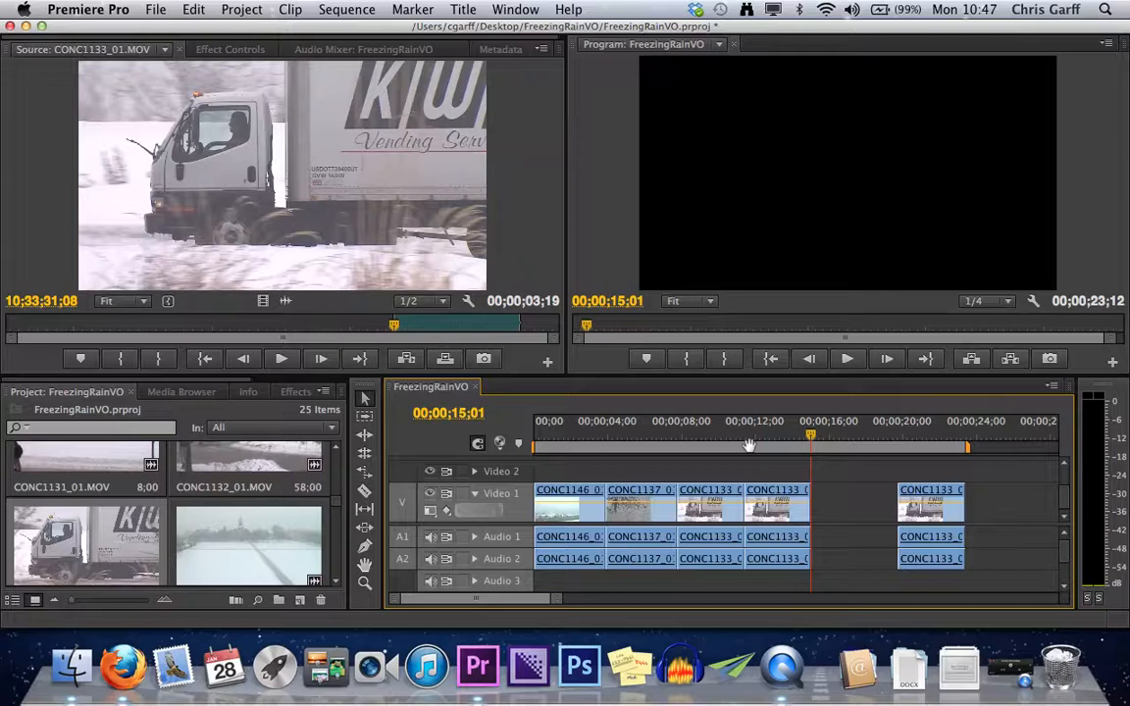
pyautogui.press('super+z')
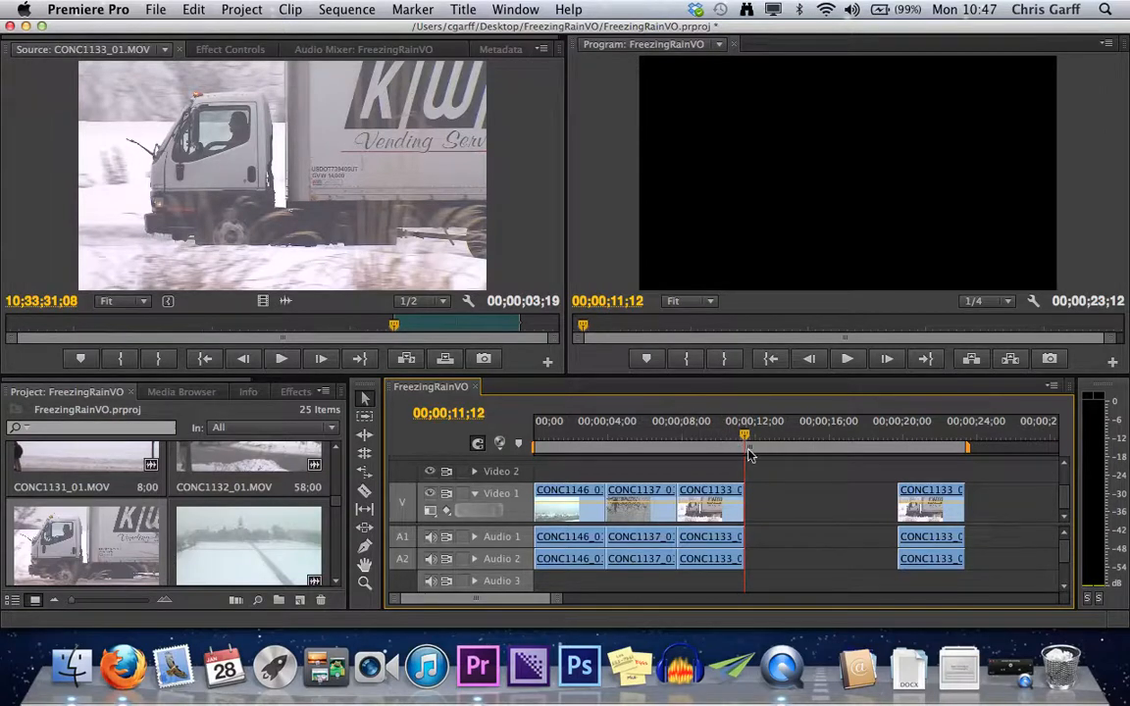
# Mark a sequence In point at 00;00;13;18, move the playhead to 00;00;30;08, and overwrite the marked CONC1133_01.MOV range at the In point.
pyautogui.moveTo(744, 437); pyautogui.dragTo(786, 441)
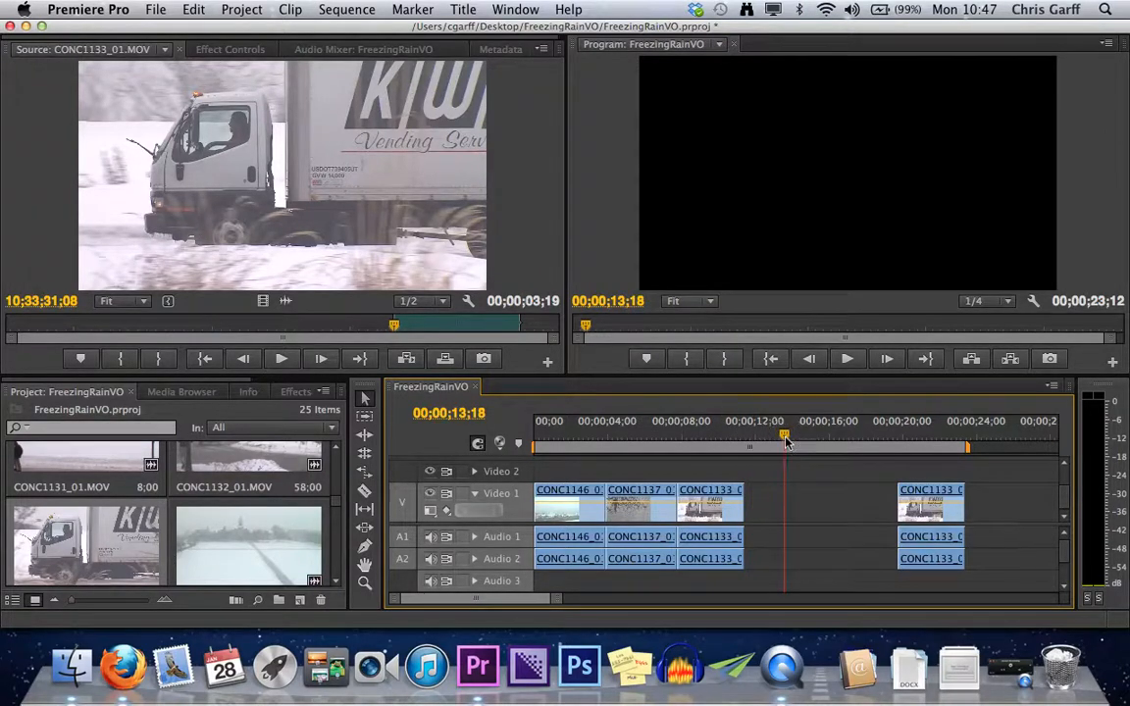
pyautogui.press('i')
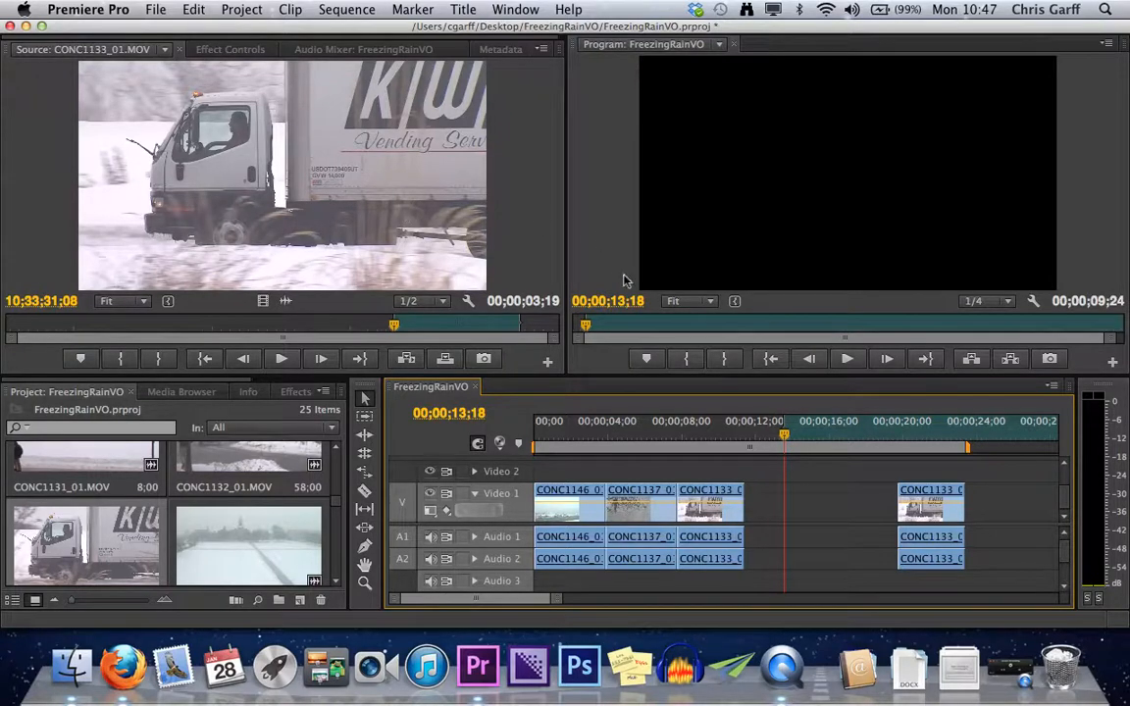
pyautogui.moveTo(784, 437); pyautogui.dragTo(1003, 441)
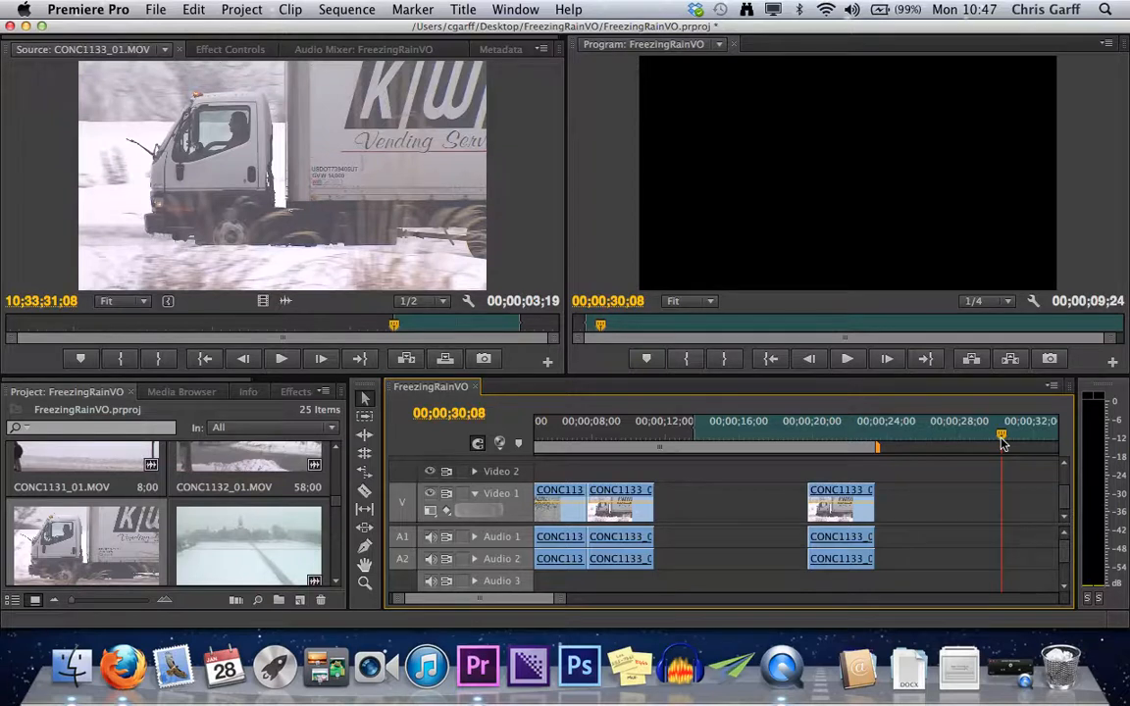
pyautogui.press('.')
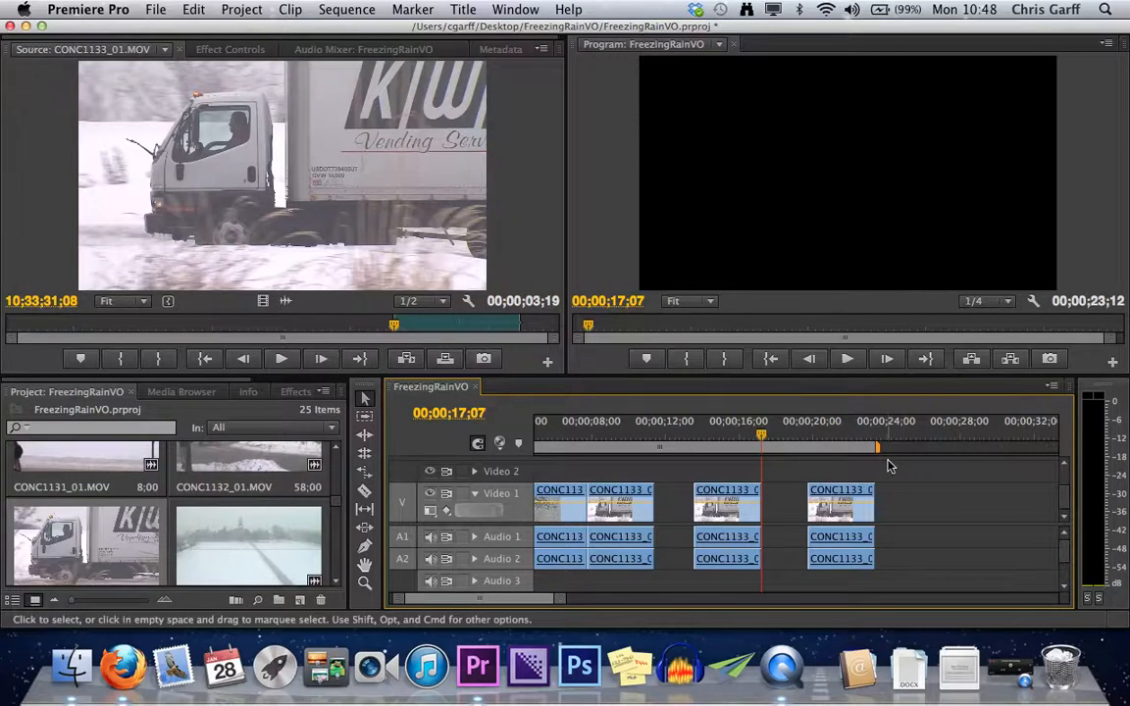
# Move the sequence playhead to 00;00;27;13, try wider and closer timeline zoom levels, and fit the entire sequence to the timeline's width.
pyautogui.moveTo(775, 436); pyautogui.dragTo(953, 447)
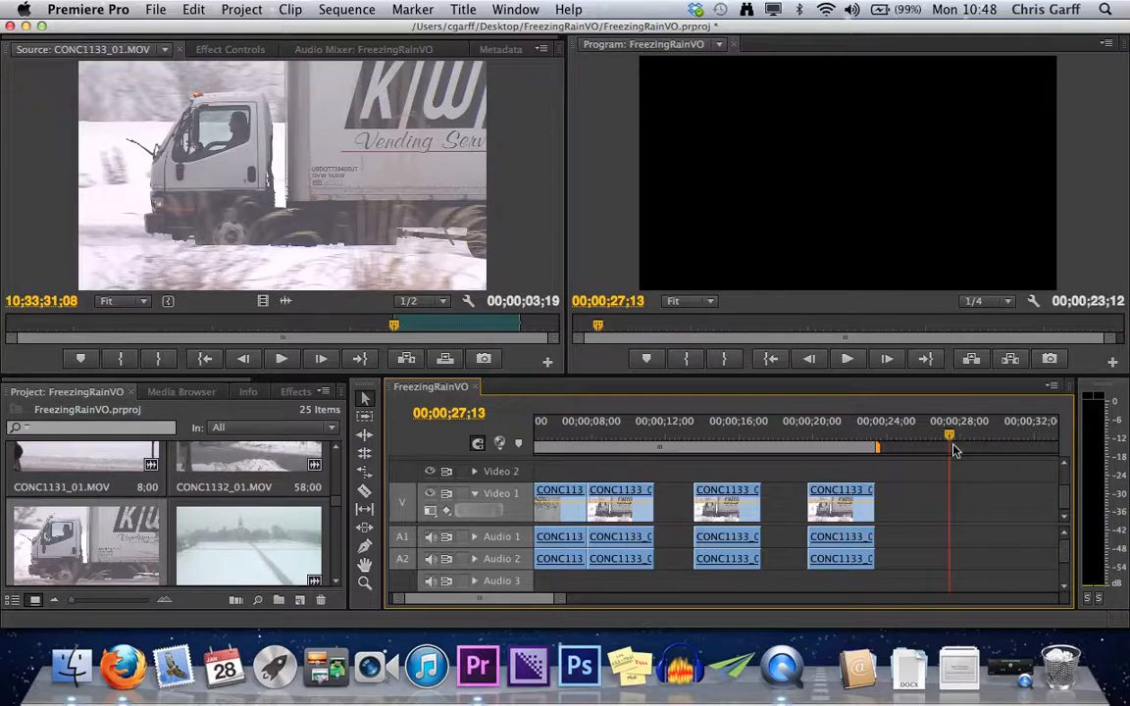
pyautogui.hscroll(-2, 954, 448)
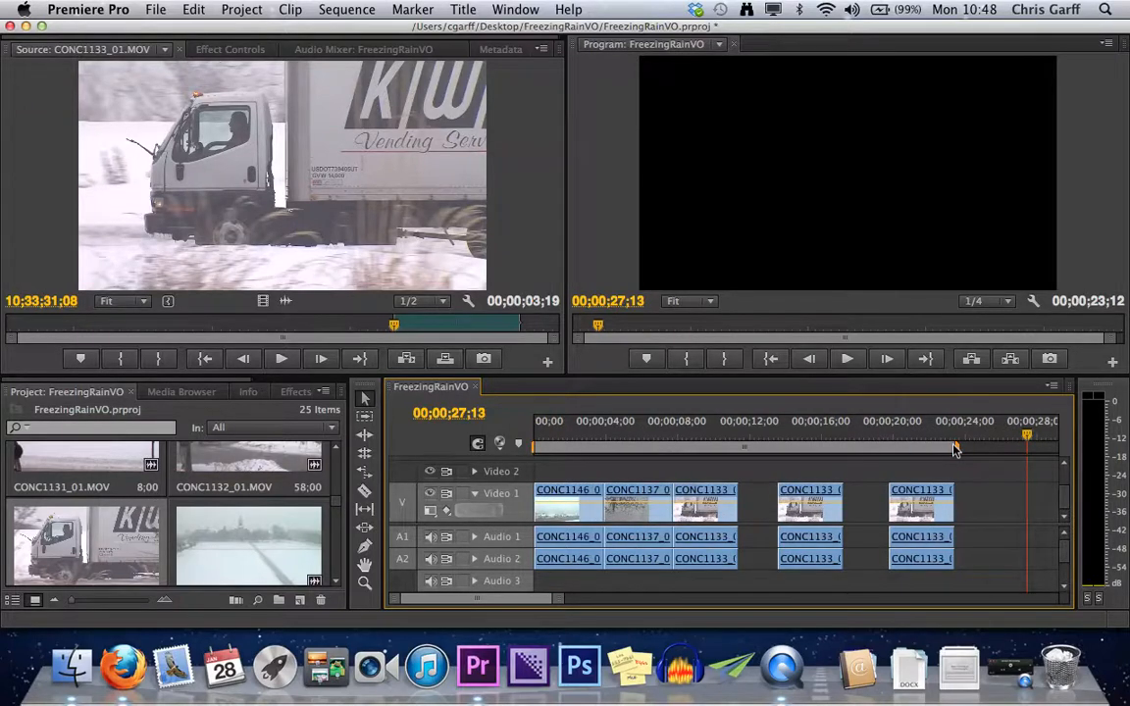
pyautogui.press('-')
pyautogui.press('-')
pyautogui.press('=')
pyautogui.press('=')
pyautogui.press('=')
pyautogui.press('=')
pyautogui.press('=')
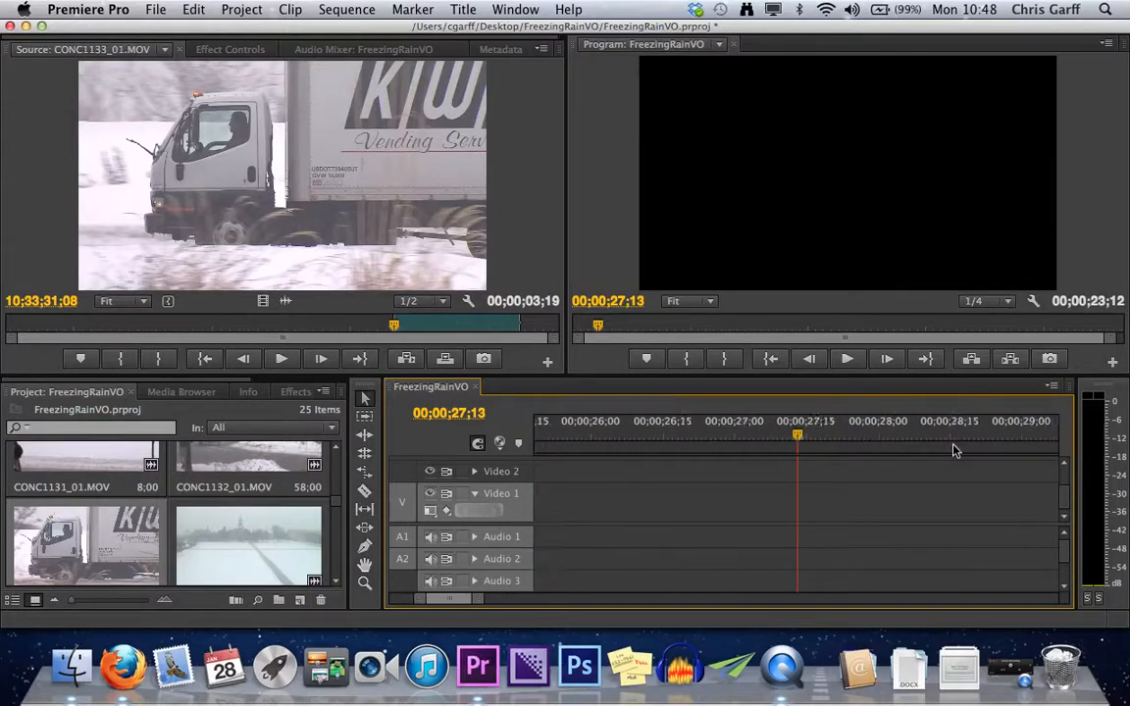
pyautogui.press('-')
pyautogui.press('-')
pyautogui.press('-')
pyautogui.press('-')
pyautogui.press('-')
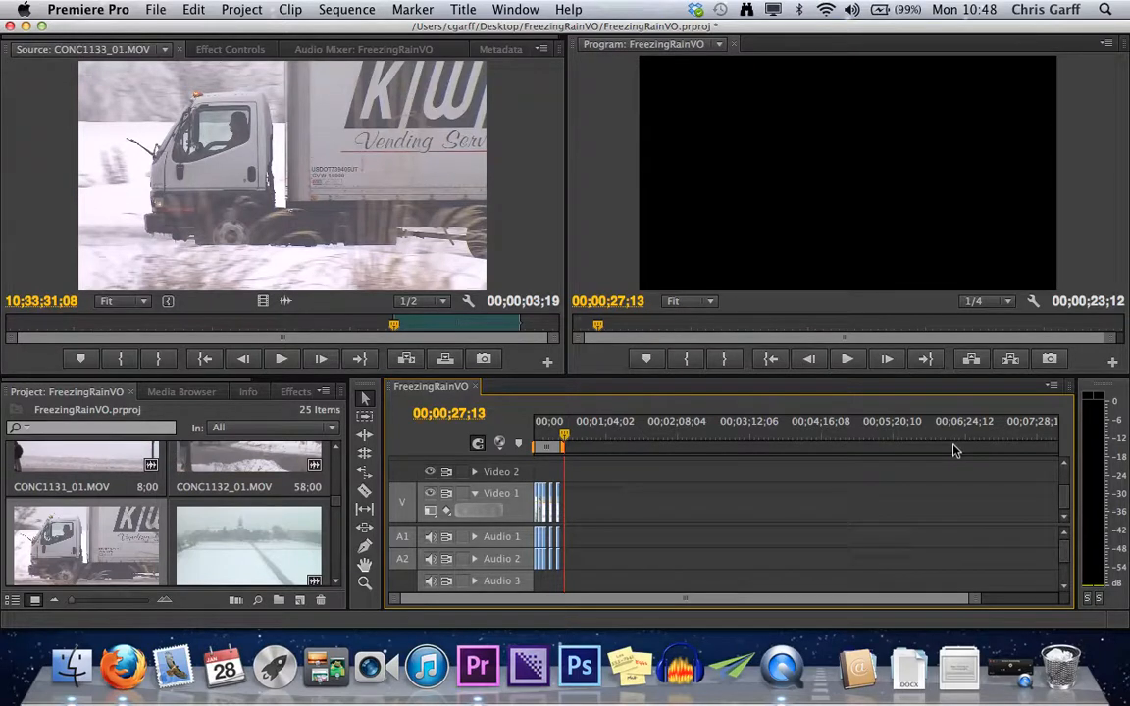
pyautogui.press('\\')
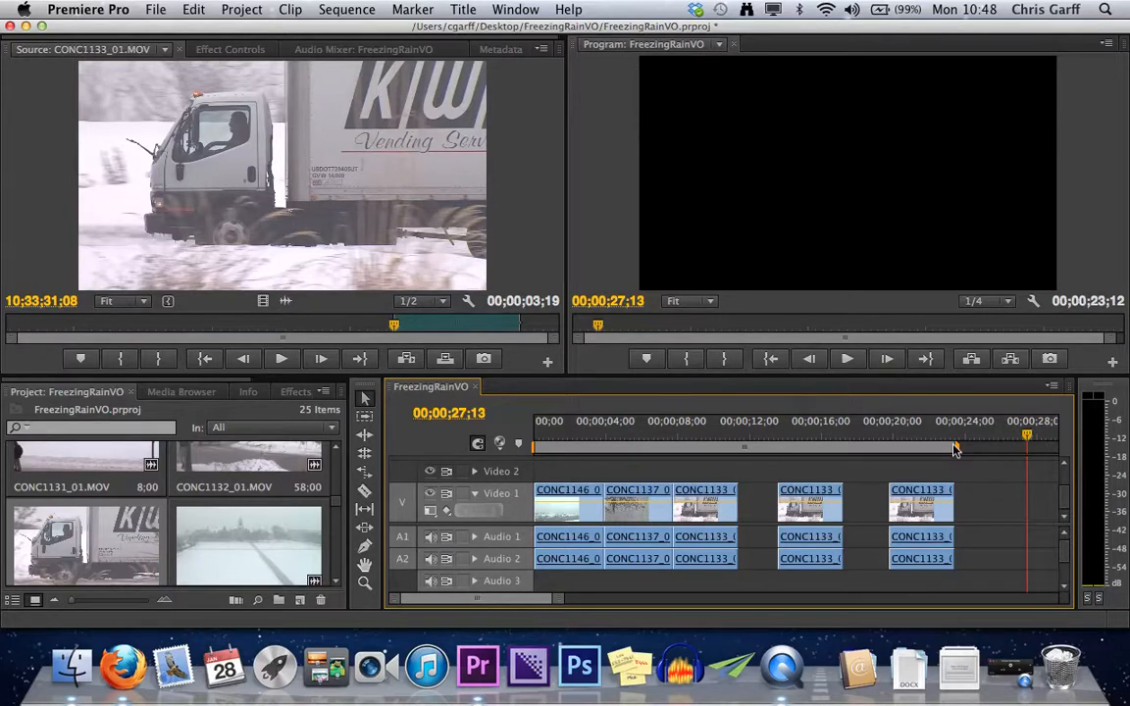
pyautogui.press('-')
pyautogui.press('-')
pyautogui.press('-')
pyautogui.press('-')
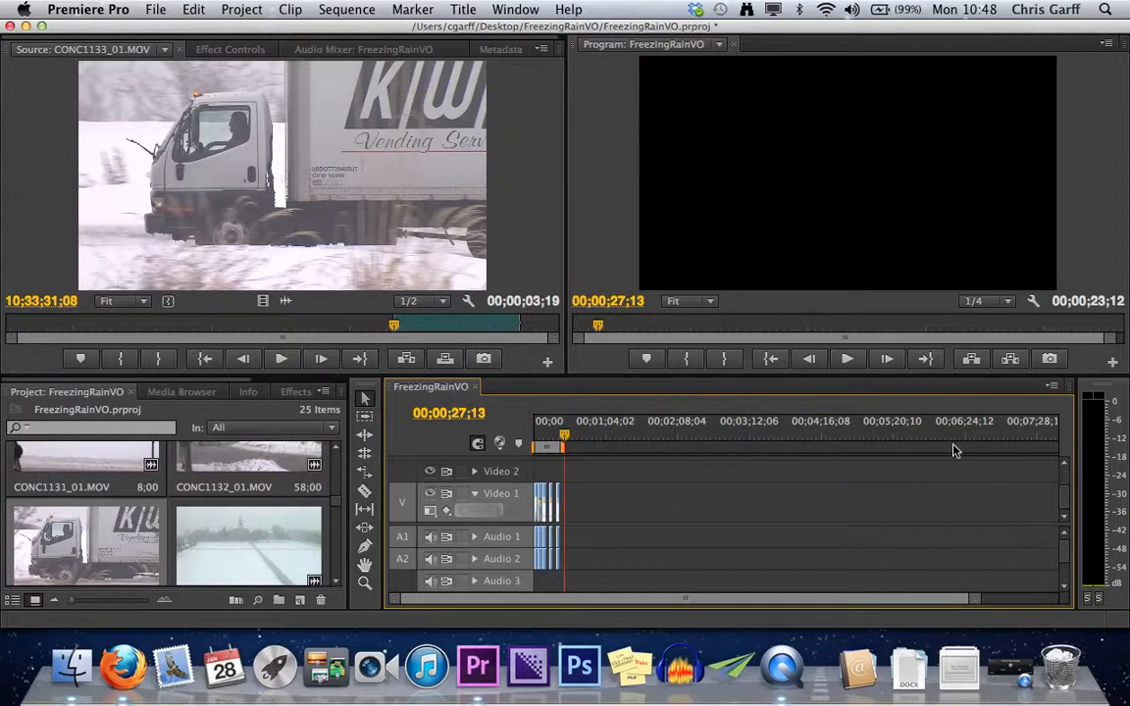
pyautogui.press('=')
pyautogui.press('=')
pyautogui.press('=')
pyautogui.press('=')
pyautogui.press('=')
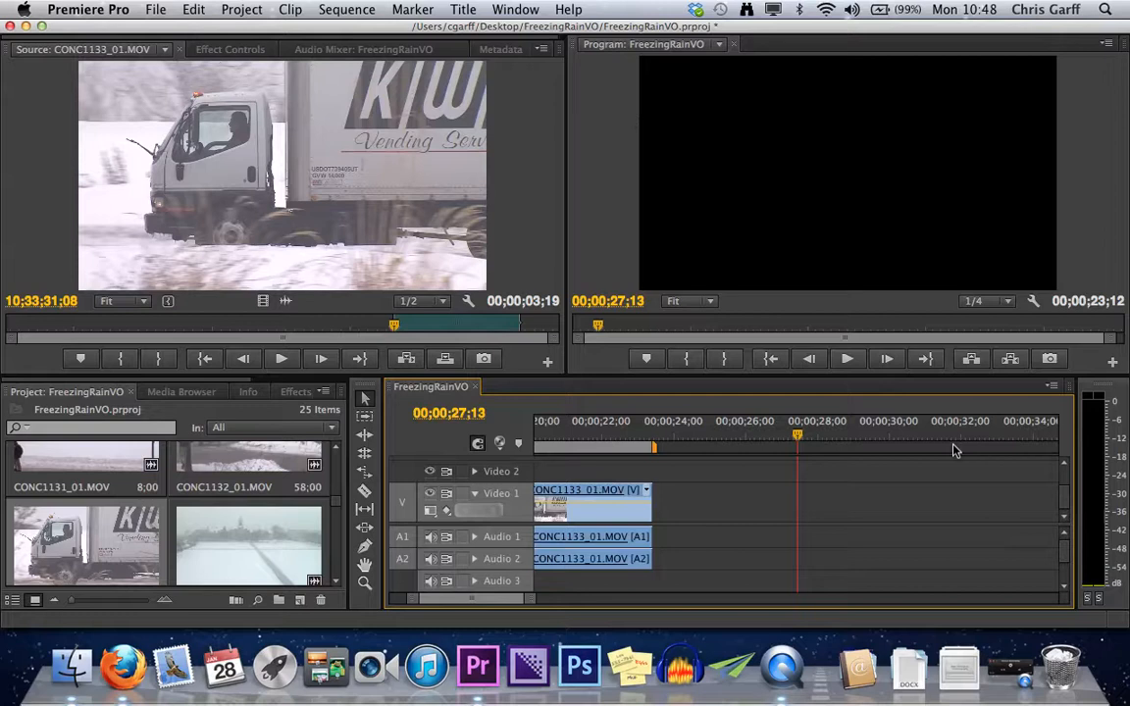
pyautogui.press('\\')
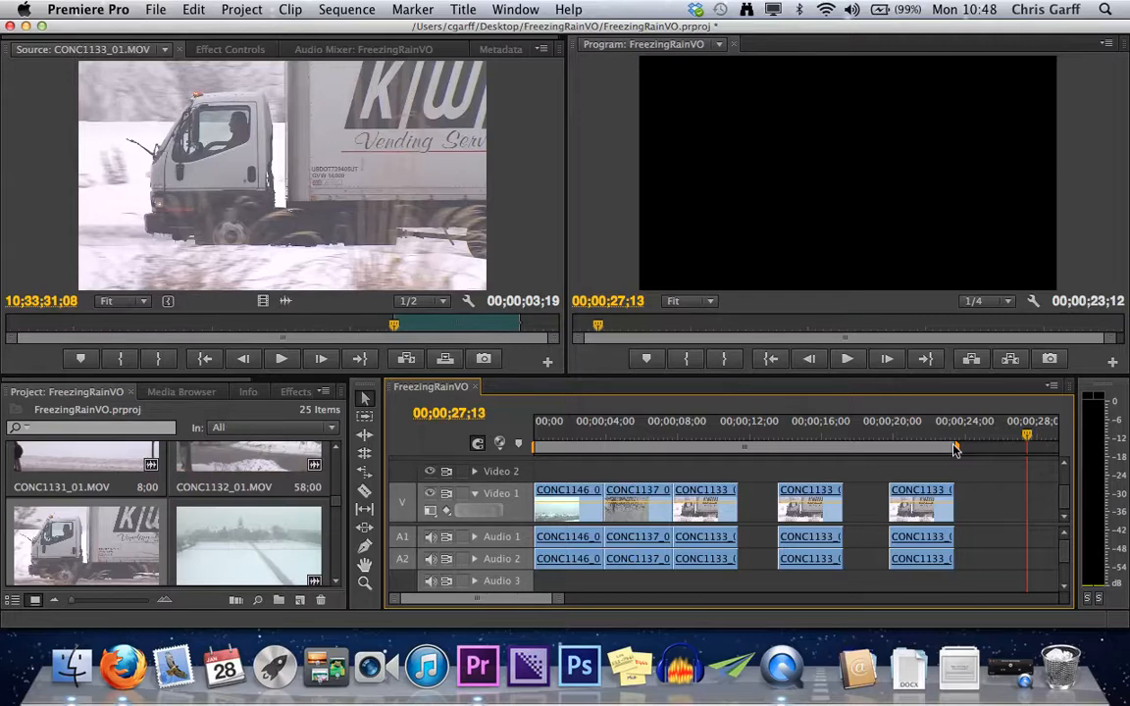
# Overwrite the marked CONC1133_01.MOV range at 00;00;27;13, add three more copies back to back, and undo those three copies.
pyautogui.press('.')
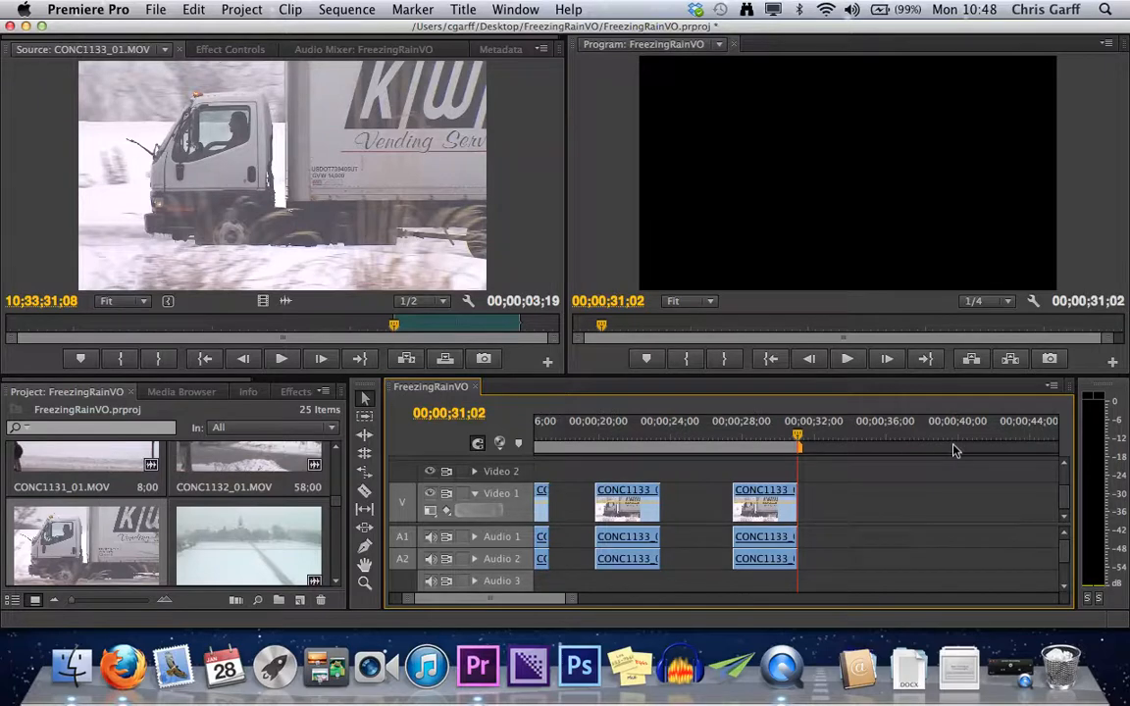
pyautogui.press('.')
pyautogui.press('.')
pyautogui.press('.')
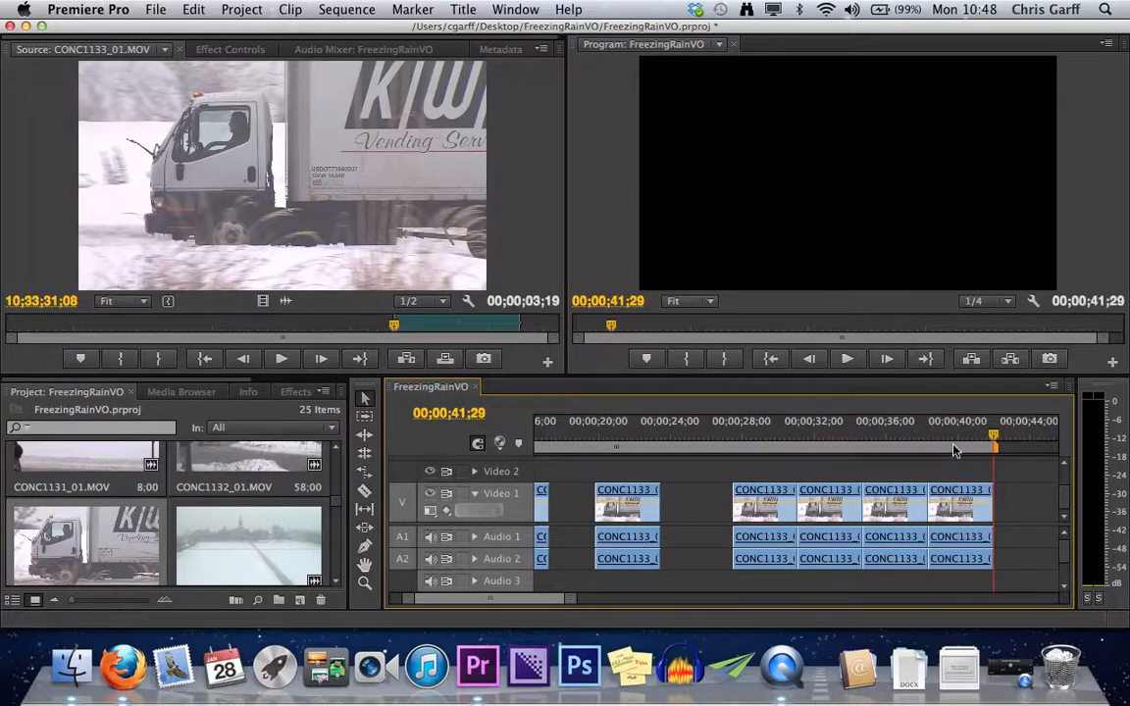
pyautogui.press('super+z')
pyautogui.press('super+z')
pyautogui.press('super+z')
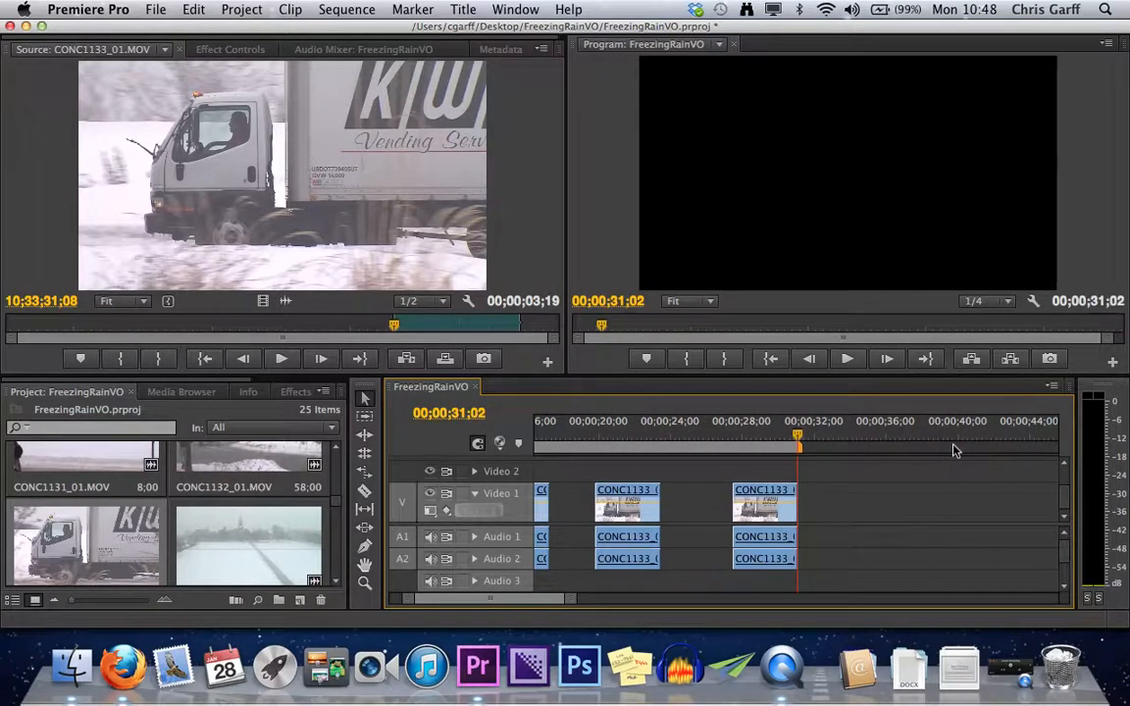
# Mark a sequence In point at 00;00;36;08, overwrite the source range with the playhead at 00;00;19;06, and undo the edit.
pyautogui.click(891, 425)
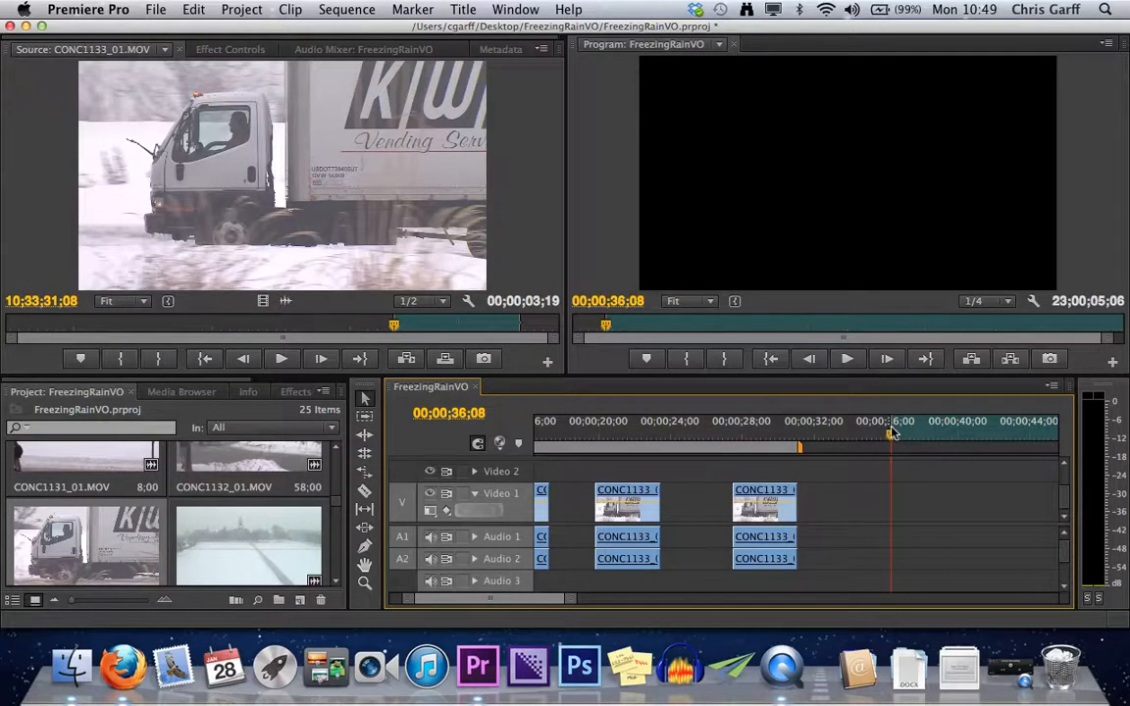
pyautogui.moveTo(888, 435); pyautogui.dragTo(581, 476)
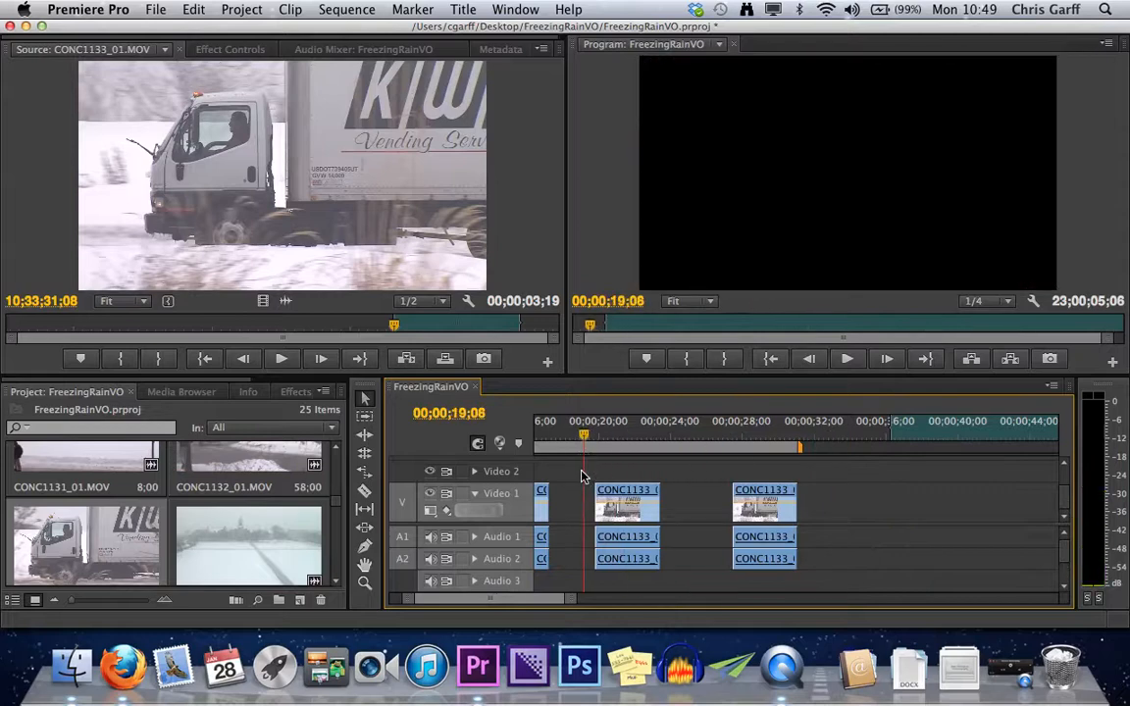
pyautogui.press('.')
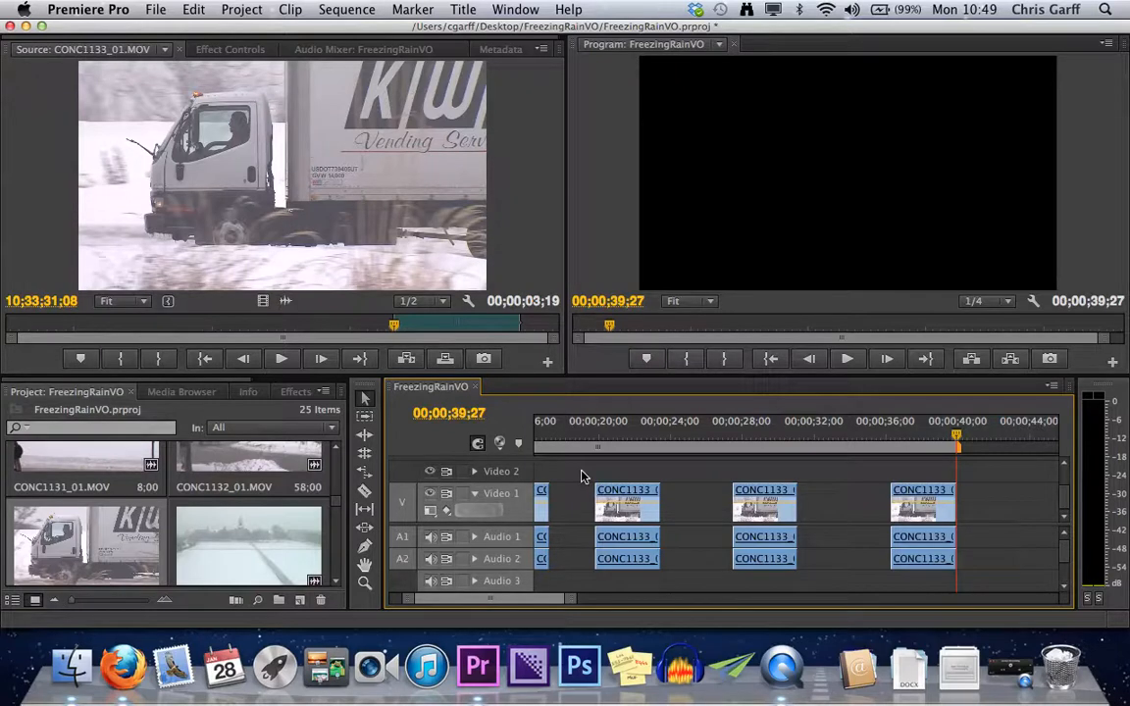
pyautogui.press('super+z')
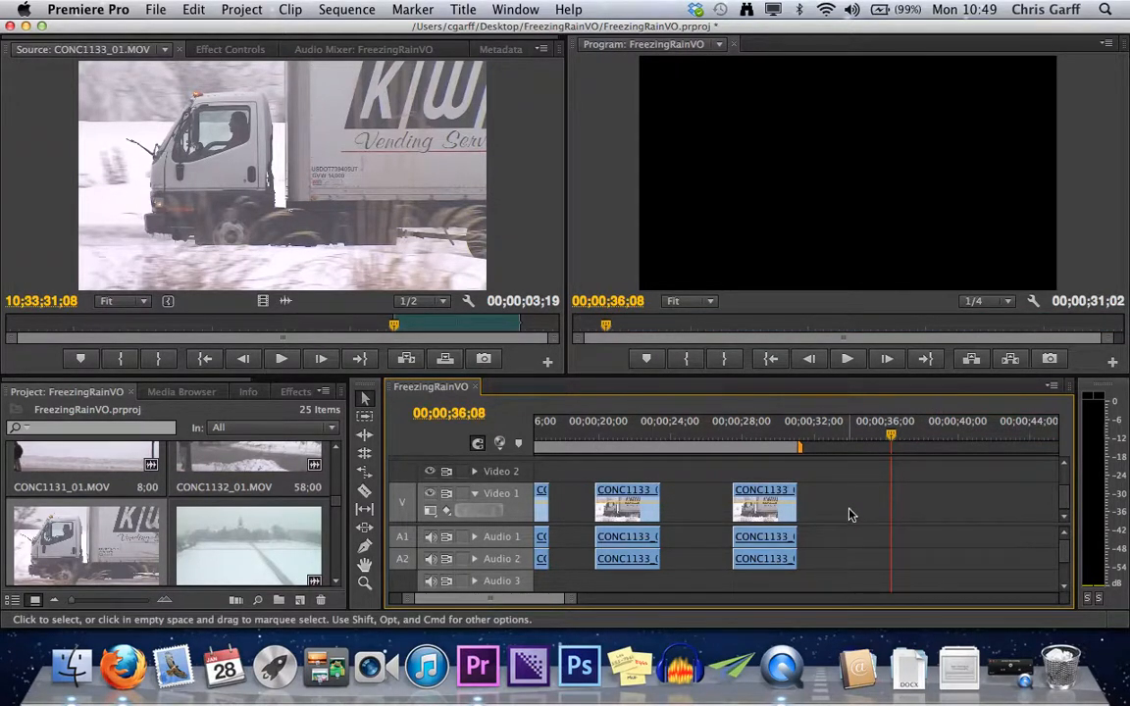
# Mark the In point at 00;00;36;08 again, overwrite the source range with the playhead moved past it, and undo the edit.
pyautogui.press('i')
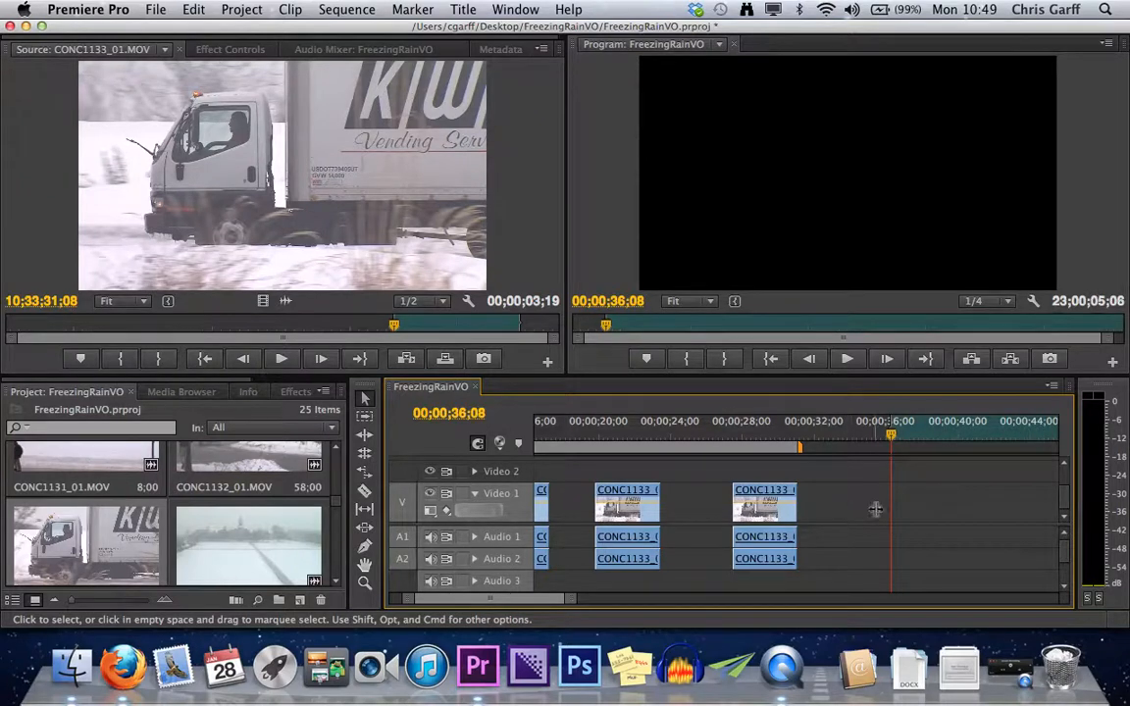
pyautogui.moveTo(891, 436); pyautogui.dragTo(992, 429)
pyautogui.press('.')
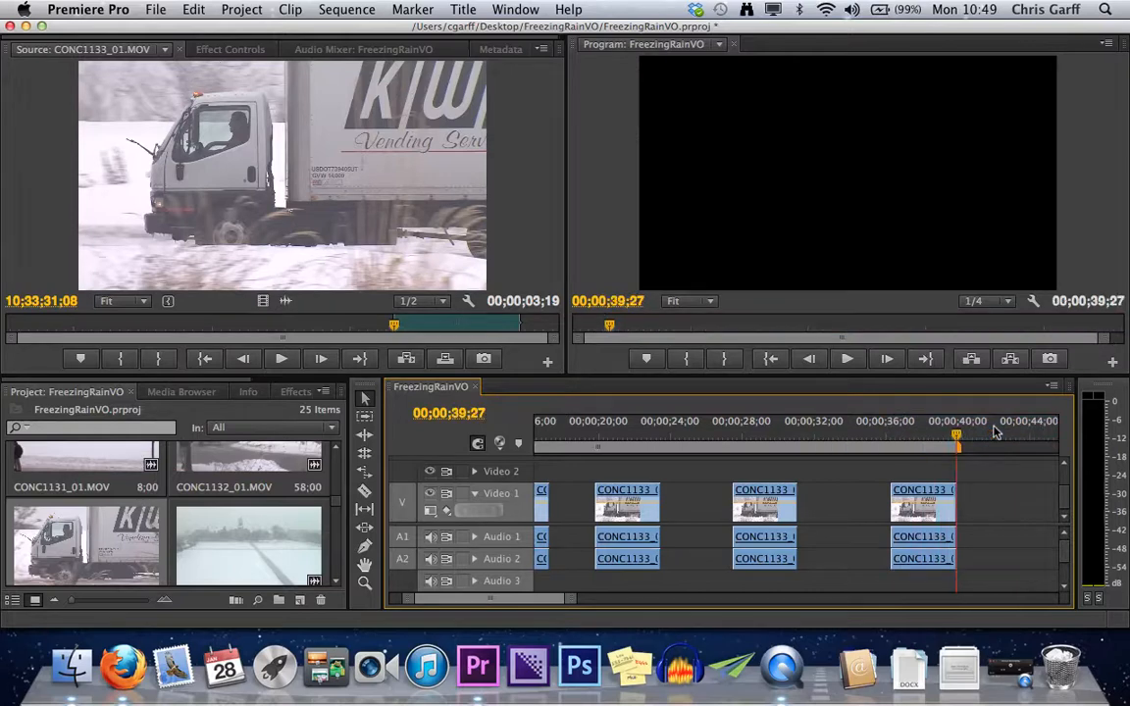
pyautogui.press('super+z')
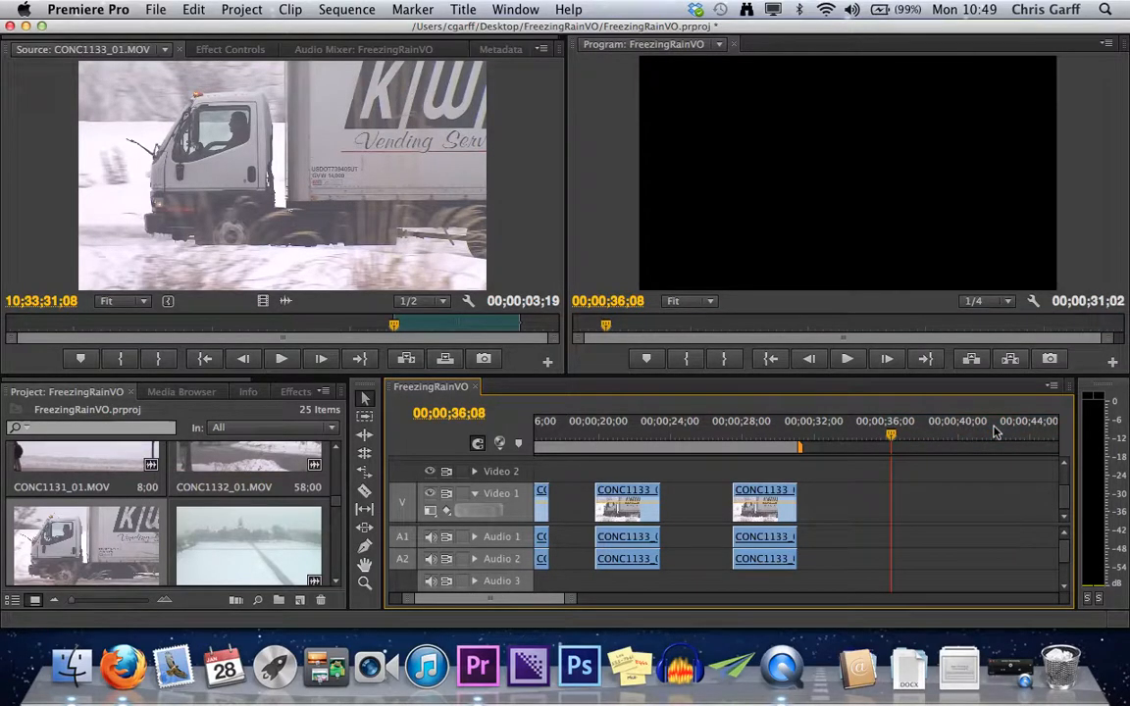
# Delete the three separated CONC1133_01.MOV clips that follow the first three adjoining clips in the sequence.
pyautogui.press('\\')
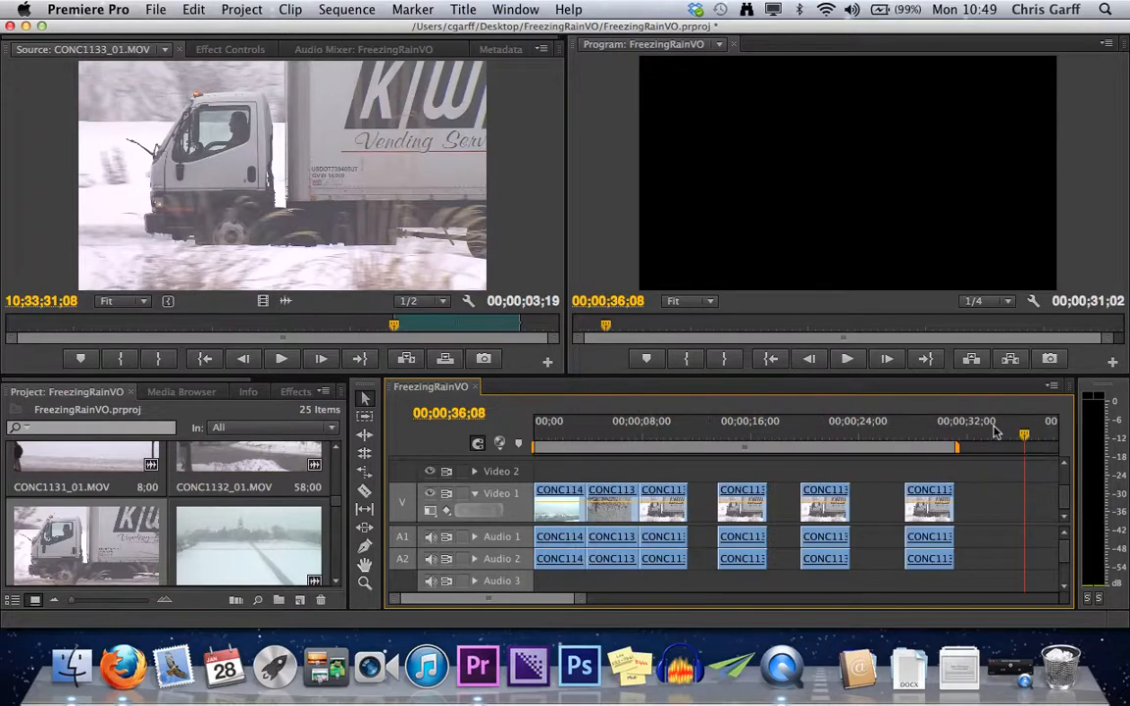
pyautogui.moveTo(756, 475); pyautogui.dragTo(933, 573)
pyautogui.press('Delete')
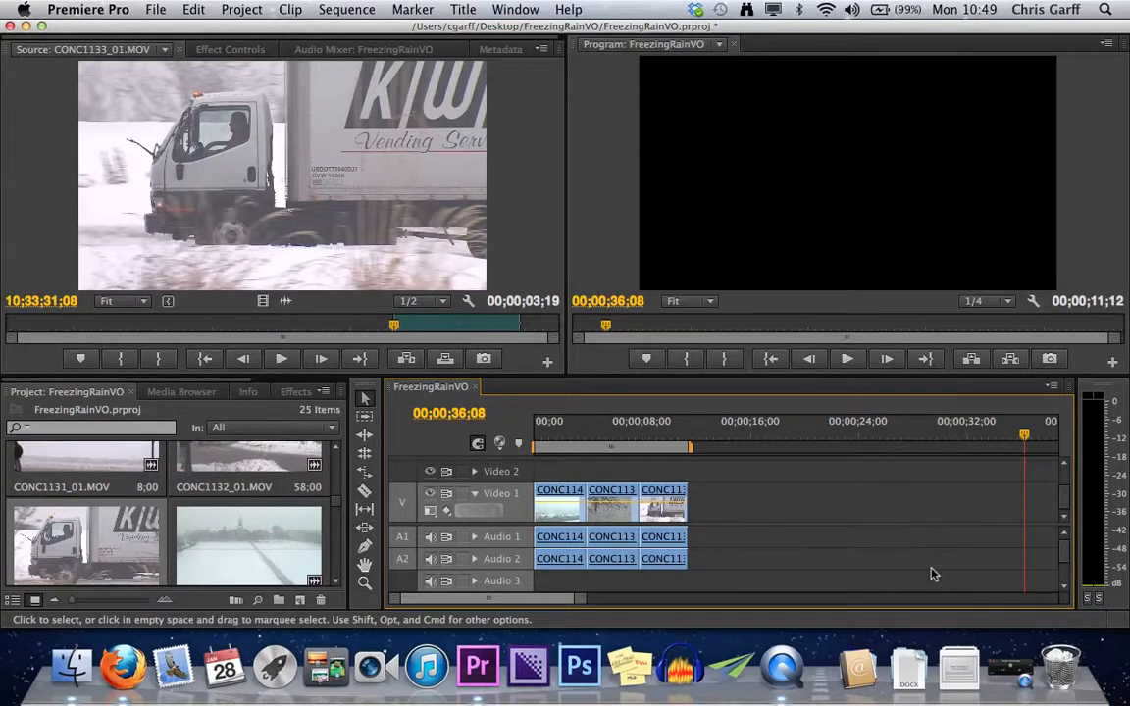
# Mark a 00;00;02;27 range of CONC1134_01.MOV in the source and place it on Video 1 directly after the third clip.
pyautogui.doubleClick(263, 552)
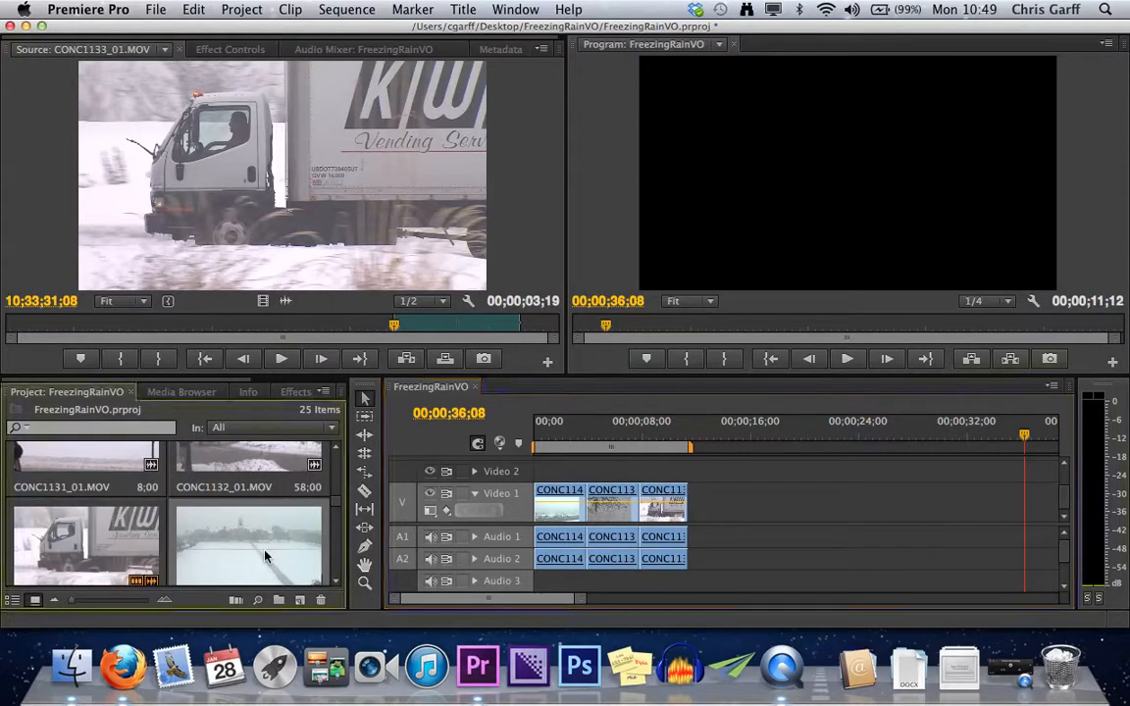
pyautogui.press('space')
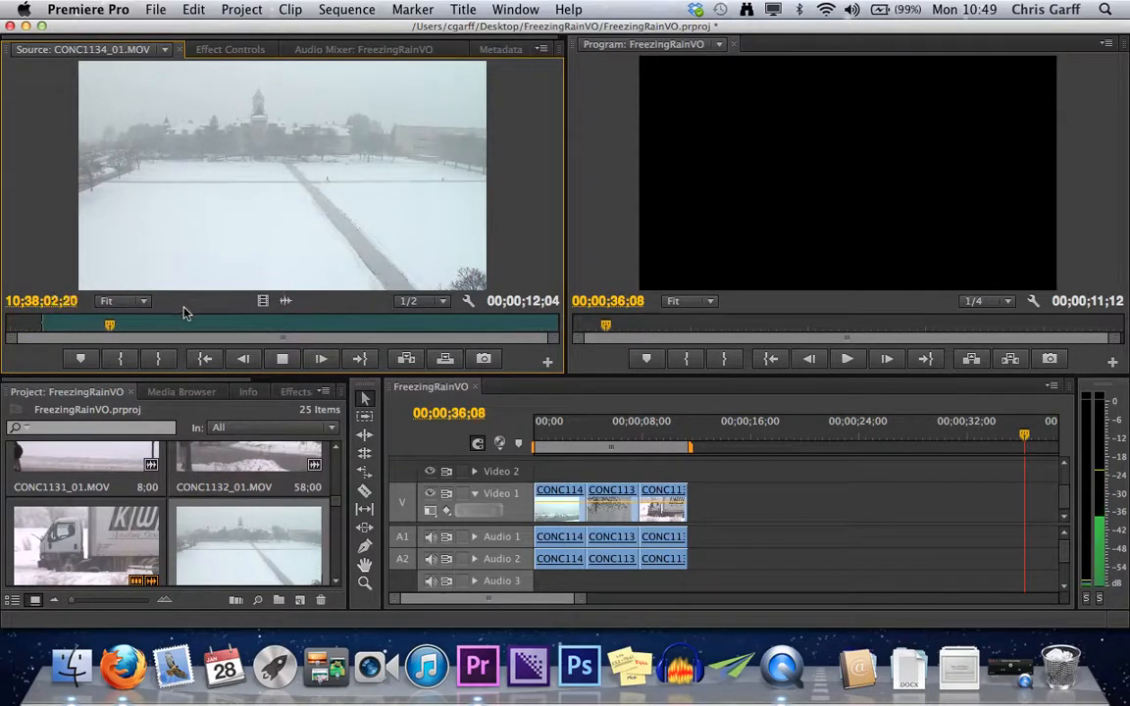
pyautogui.press('o')
pyautogui.press('space')
pyautogui.click(267, 233)
pyautogui.moveTo(267, 233); pyautogui.dragTo(700, 509)
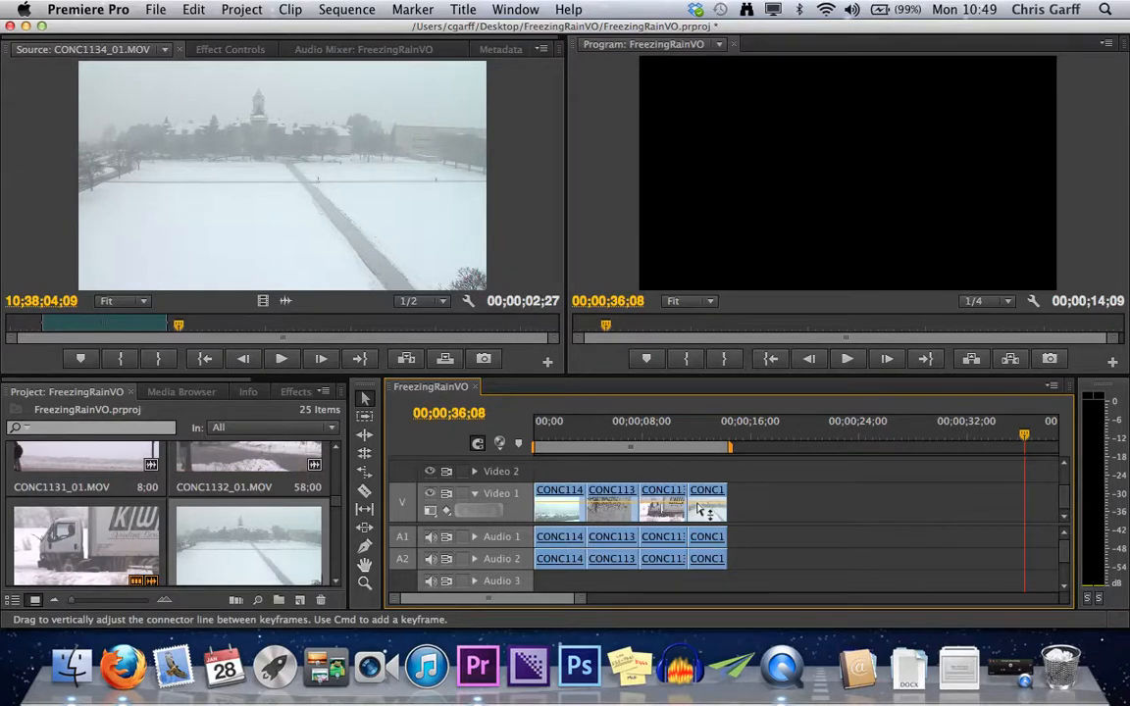
# Zoom the timeline out and in around the playhead, and refit the four-clip sequence to the timeline's width.
pyautogui.press('=')
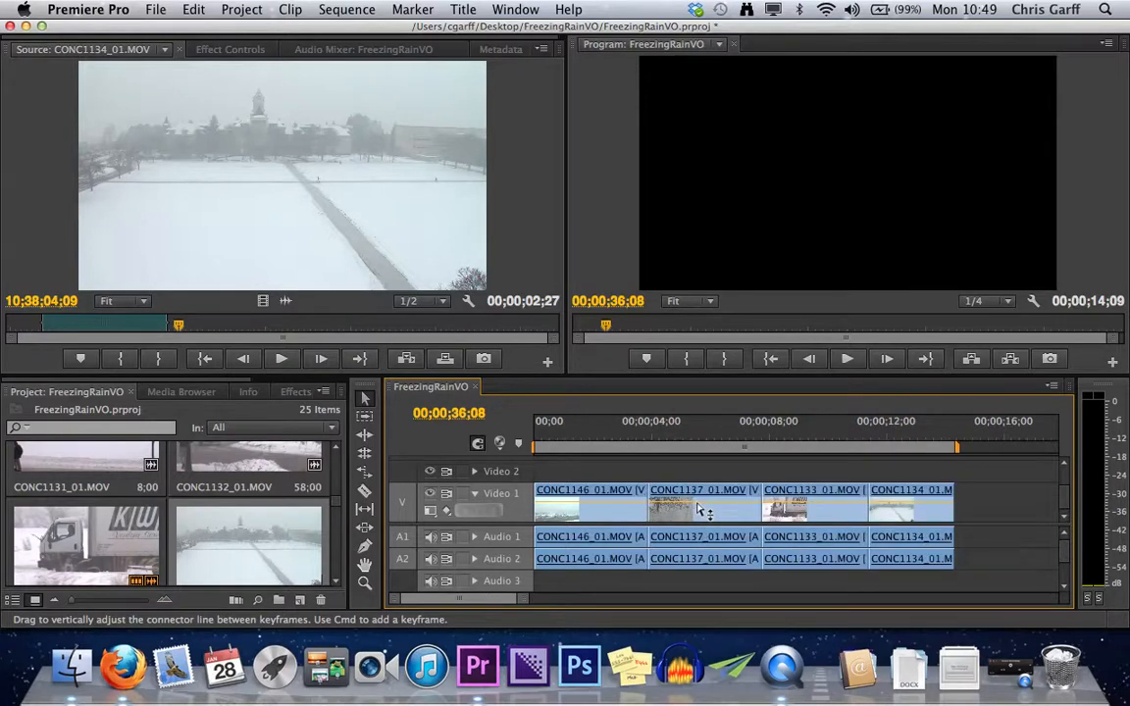
pyautogui.press('-')
pyautogui.press('-')
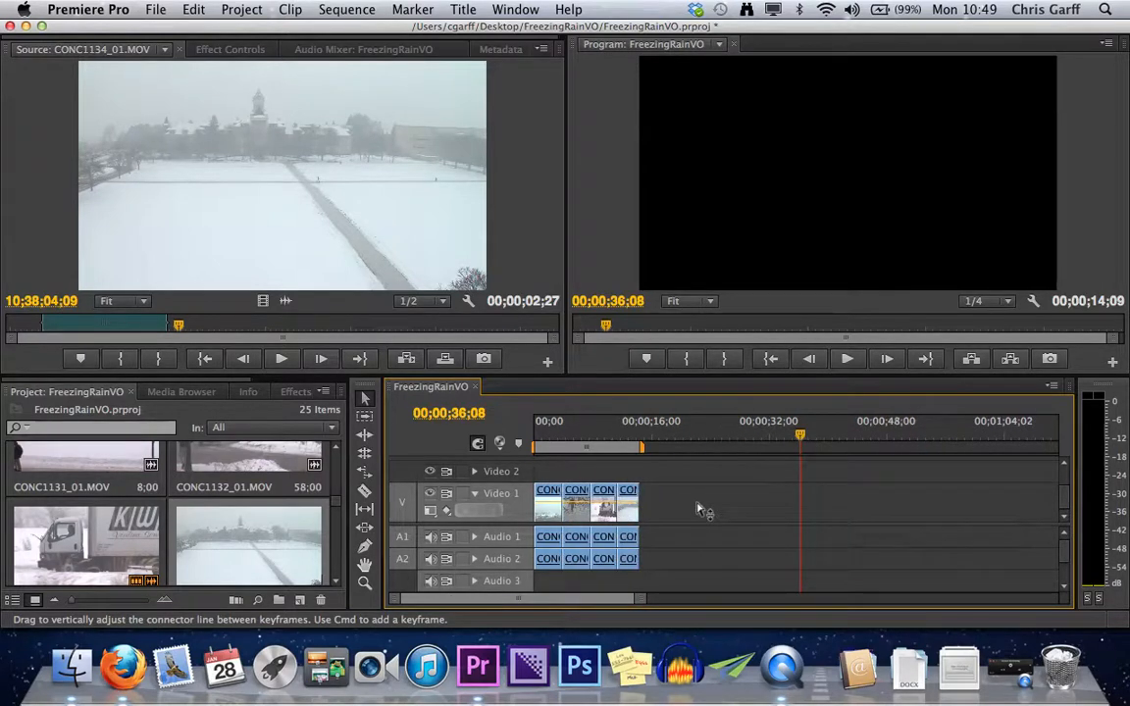
pyautogui.press('=')
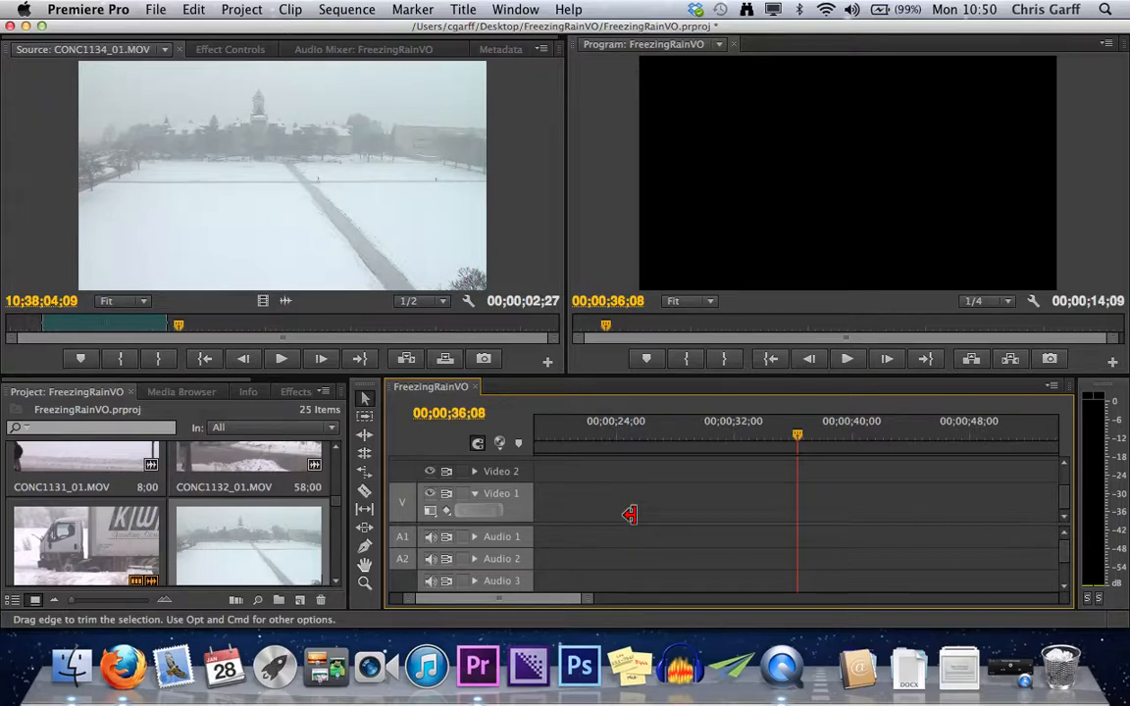
pyautogui.press('\\')
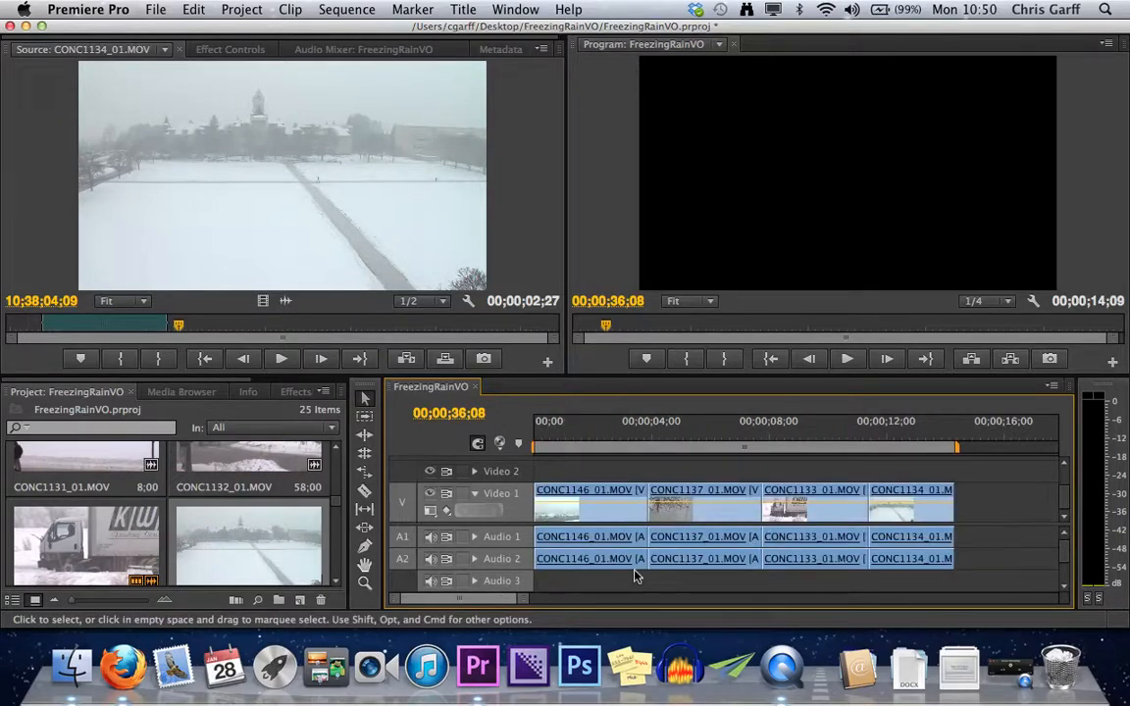
# Spread out the clips on Video 1, moving CONC1134_01.MOV to end at about 00;00;46;08 and CONC1133_01.MOV at about 00;00;58;08.
pyautogui.click(738, 438)
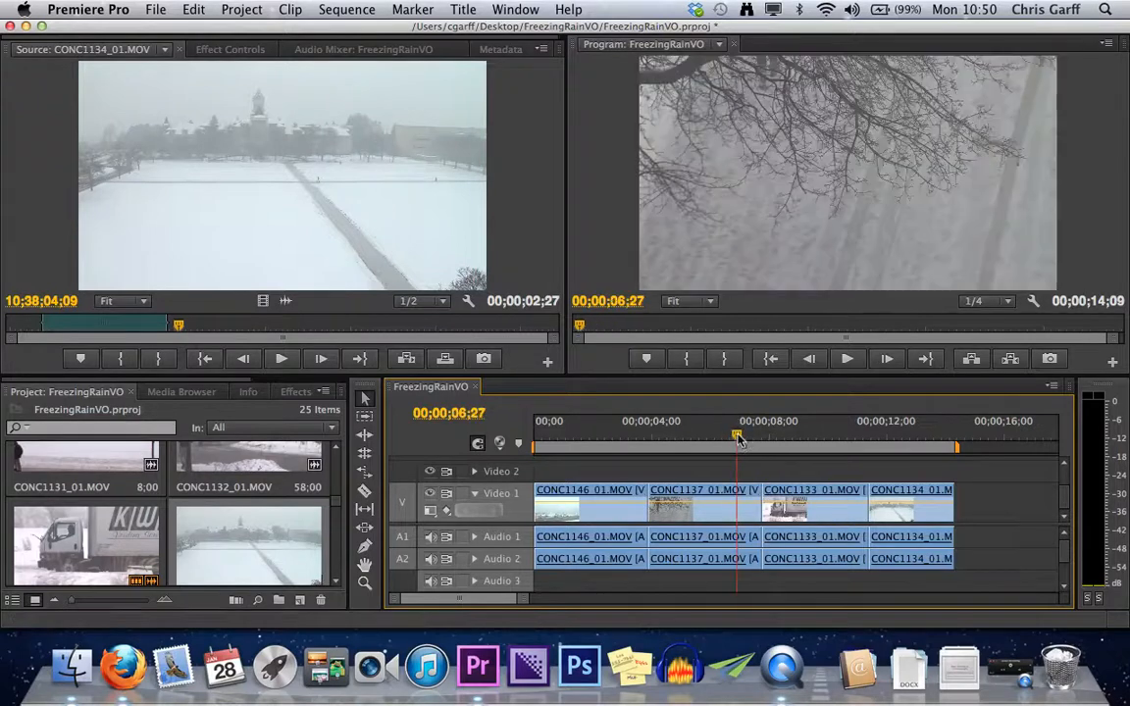
pyautogui.press('-')
pyautogui.press('-')
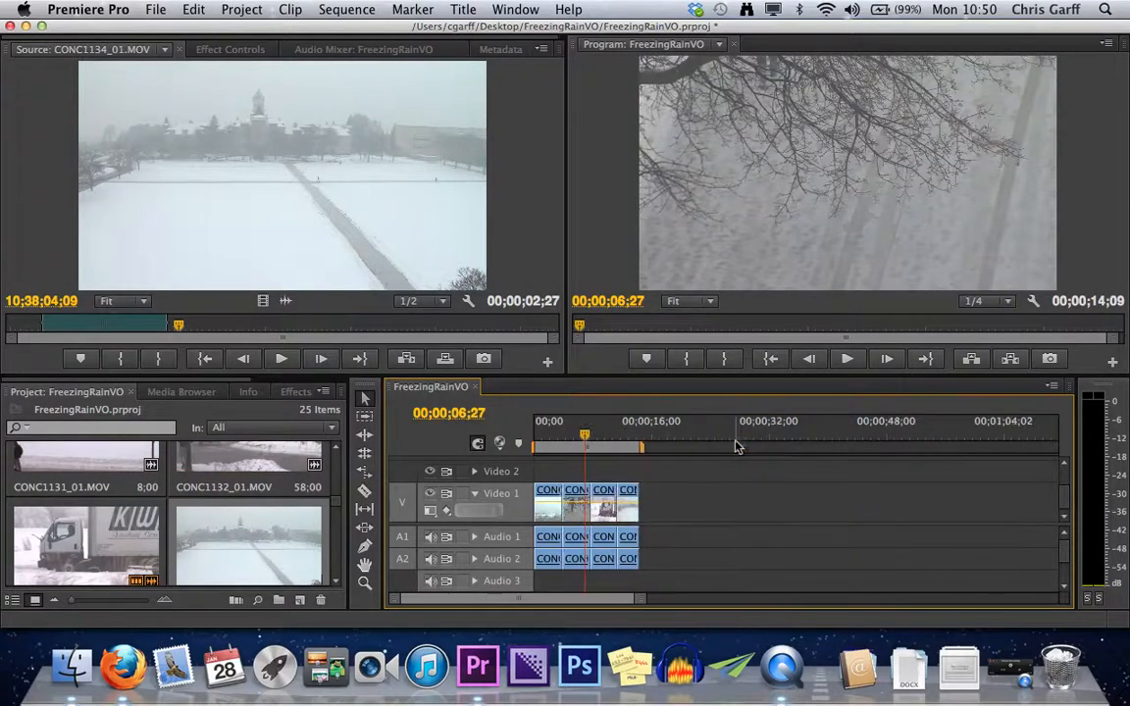
pyautogui.click(627, 512)
pyautogui.moveTo(628, 513); pyautogui.dragTo(865, 510)
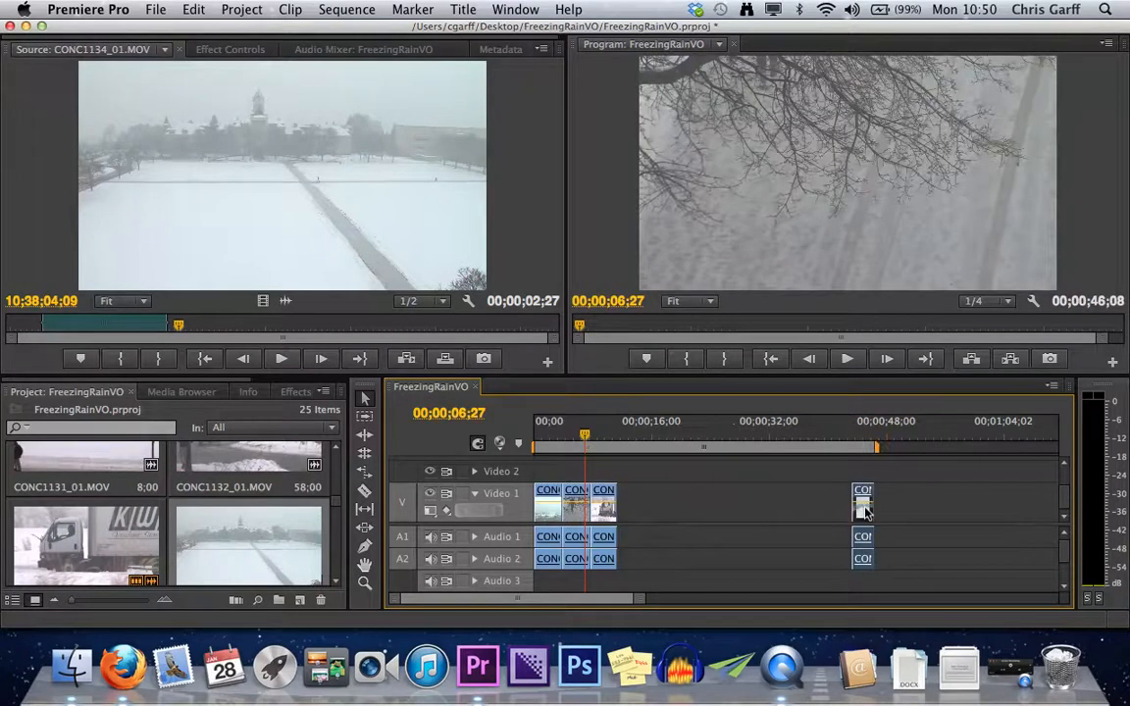
pyautogui.moveTo(606, 511); pyautogui.dragTo(950, 508)
# Move CONC1137_01.MOV directly in front of CONC1134_01.MOV on Video 1 and play across their cut.
pyautogui.click(574, 512)
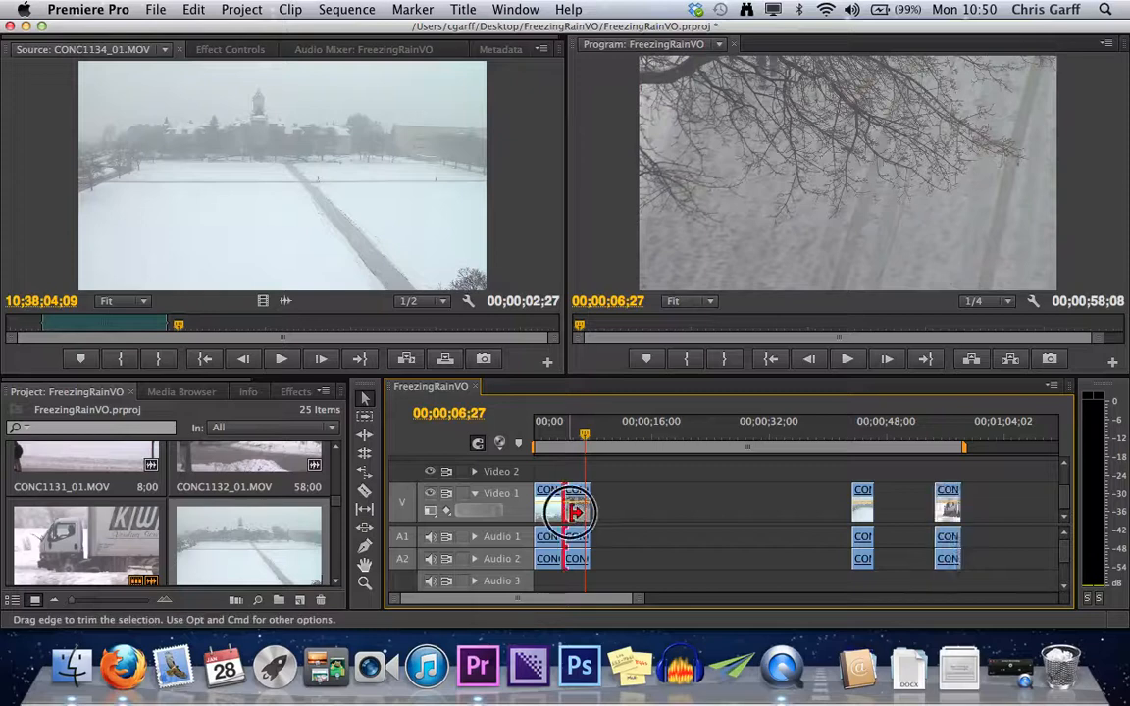
pyautogui.moveTo(572, 506); pyautogui.dragTo(716, 517)
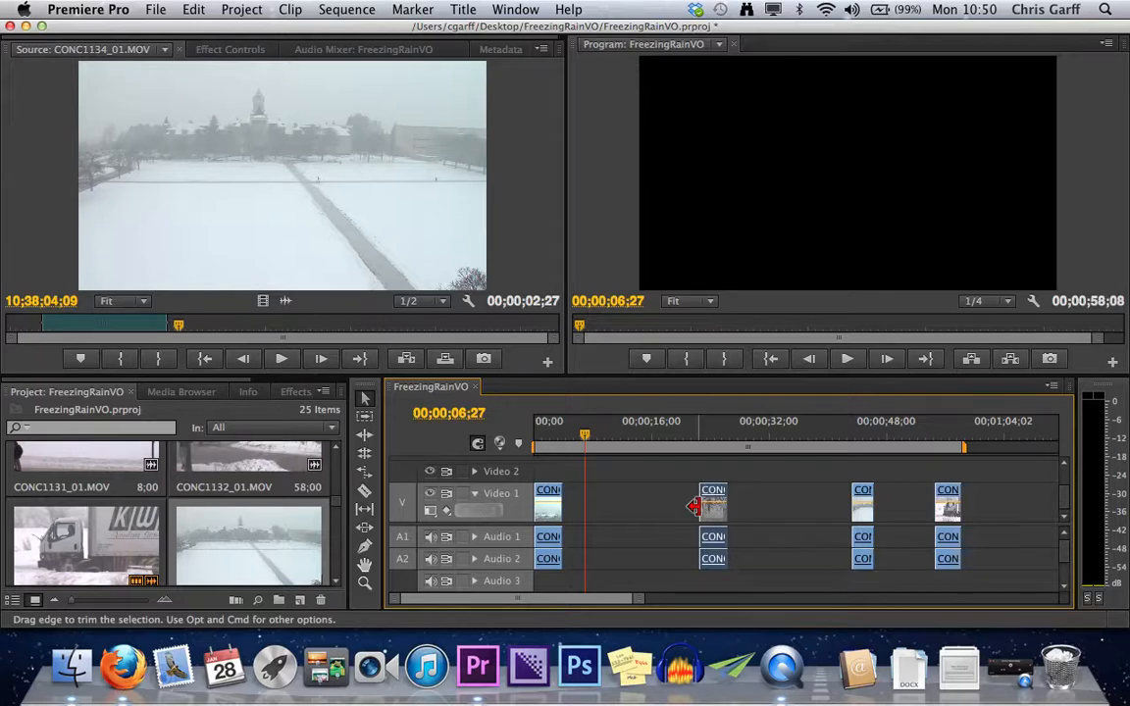
pyautogui.moveTo(716, 510); pyautogui.dragTo(859, 516)
pyautogui.moveTo(840, 511)
pyautogui.mouseDown()
pyautogui.moveTo(901, 511)
pyautogui.moveTo(822, 511)
pyautogui.moveTo(837, 511)
pyautogui.mouseUp()
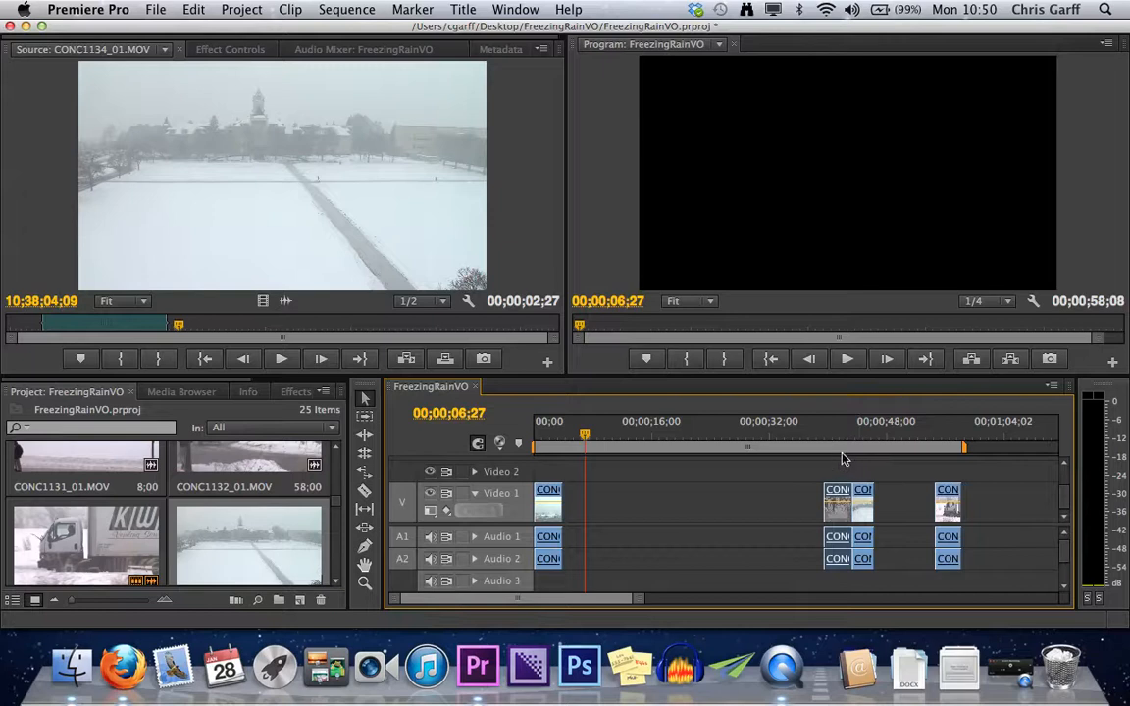
pyautogui.click(844, 457)
pyautogui.press('space')
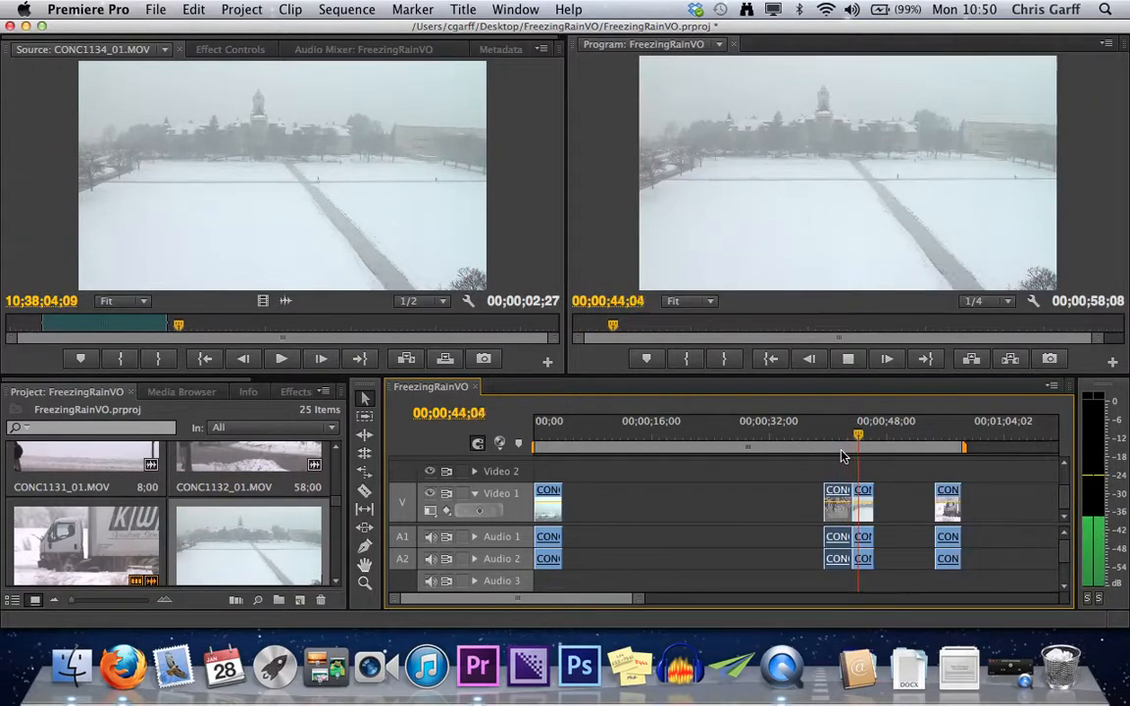
pyautogui.press('space')
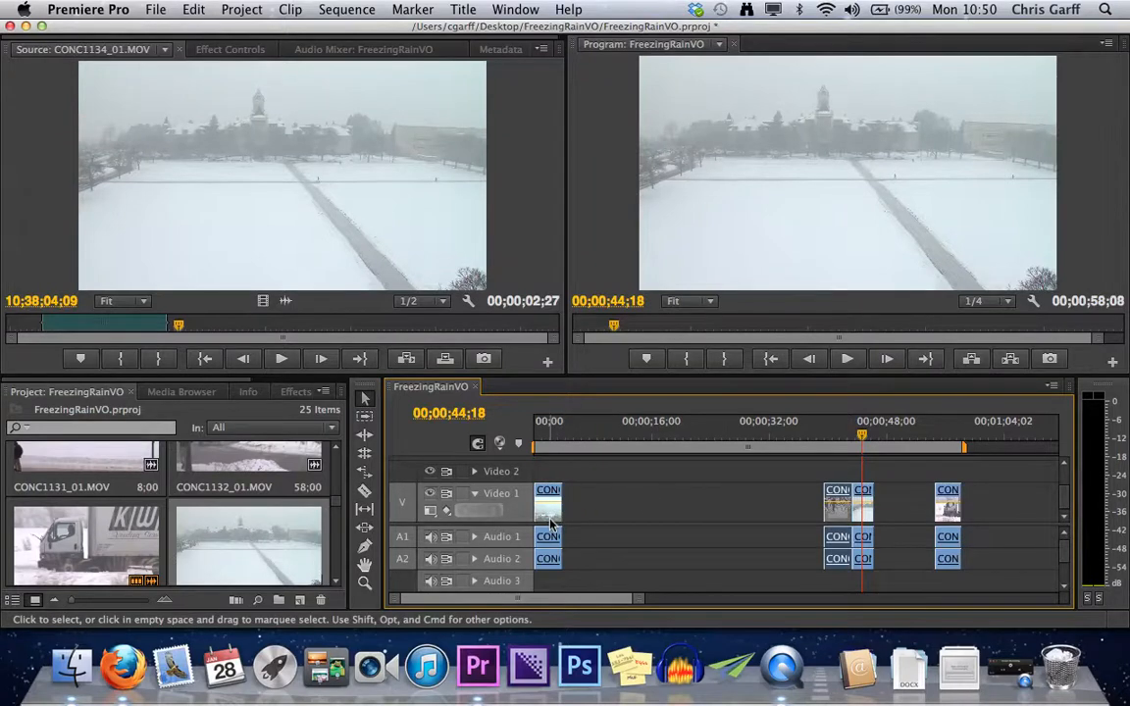
# Place CONC1133_01.MOV before CONC1137_01.MOV and CONC1146_01.MOV after CONC1134_01.MOV, and play the empty section from the sequence start.
pyautogui.moveTo(550, 517); pyautogui.dragTo(818, 513)
pyautogui.press('Up')
pyautogui.press('Up')
pyautogui.press('Up')
pyautogui.press('space')
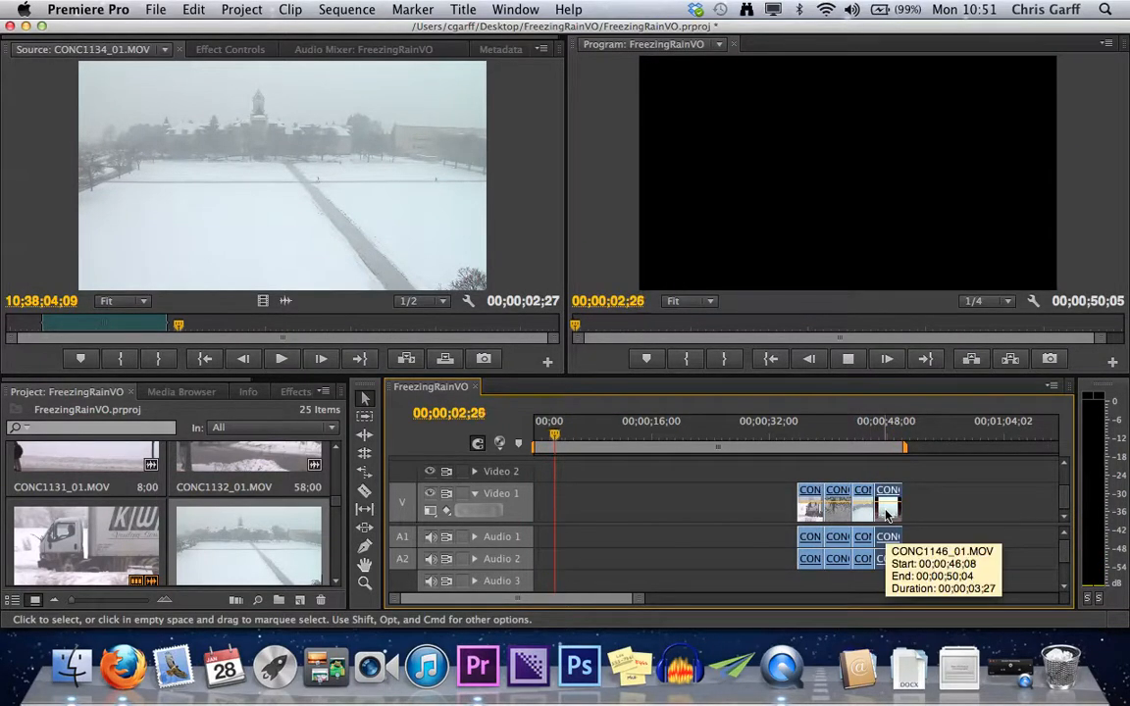
pyautogui.press('space')
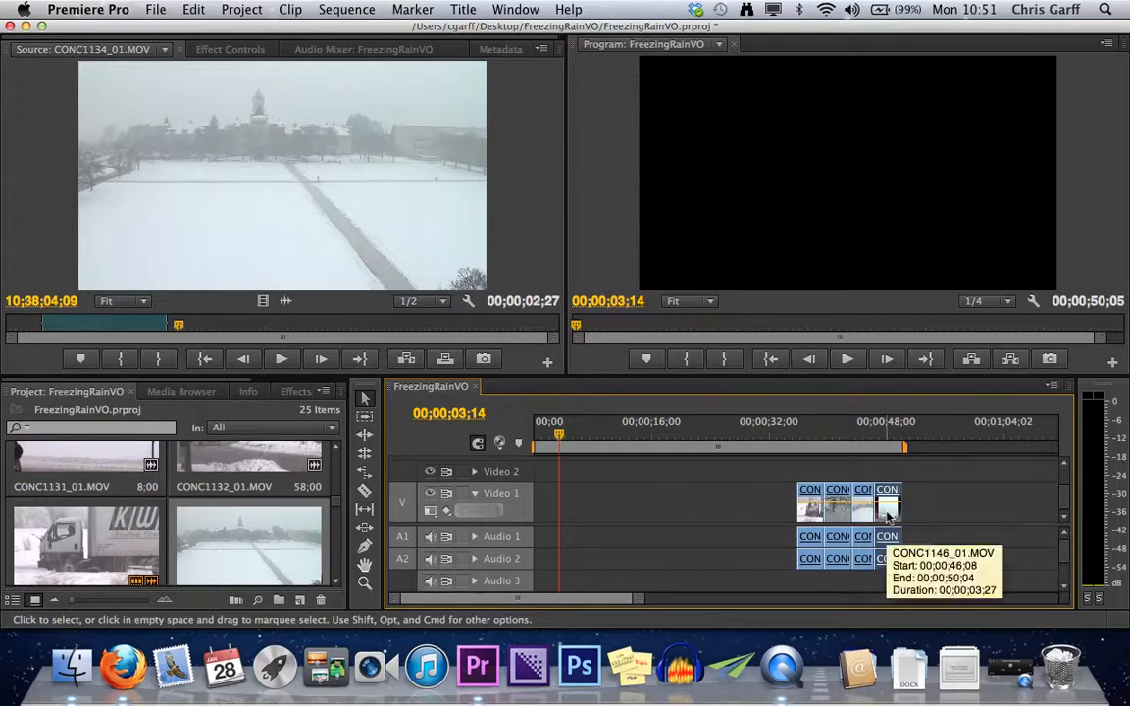
# Move CONC1146_01.MOV over CONC1133_01.MOV as an overwrite, and undo the move.
pyautogui.moveTo(887, 510); pyautogui.dragTo(802, 510)
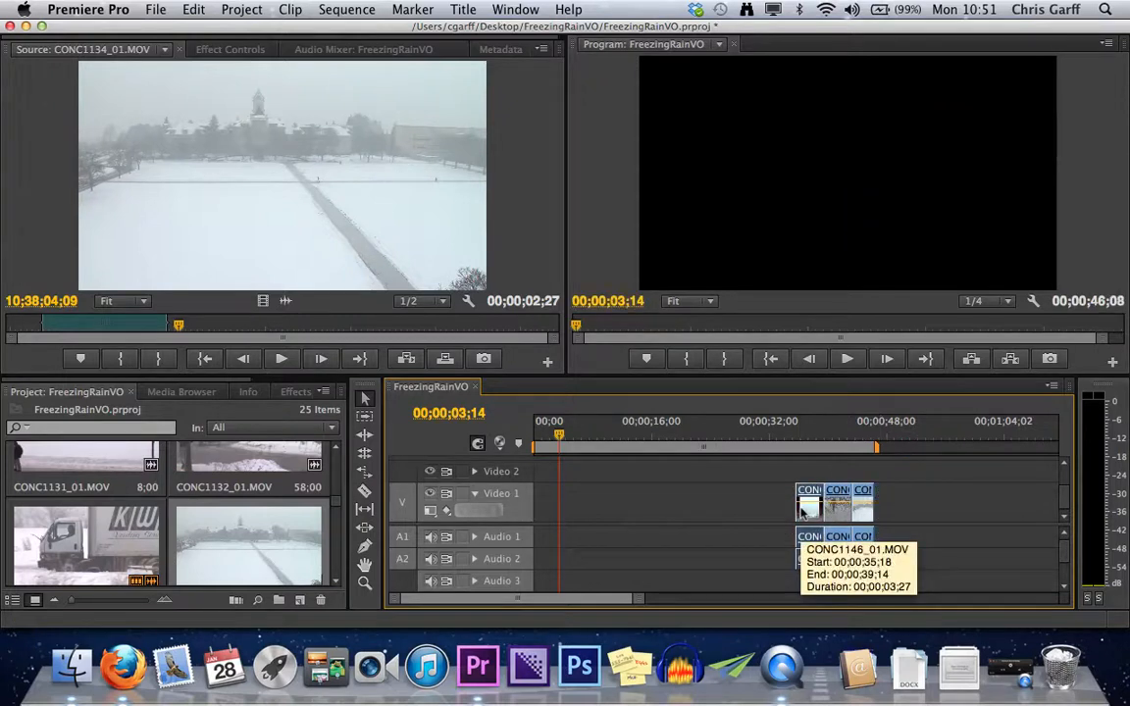
pyautogui.press('super+z')
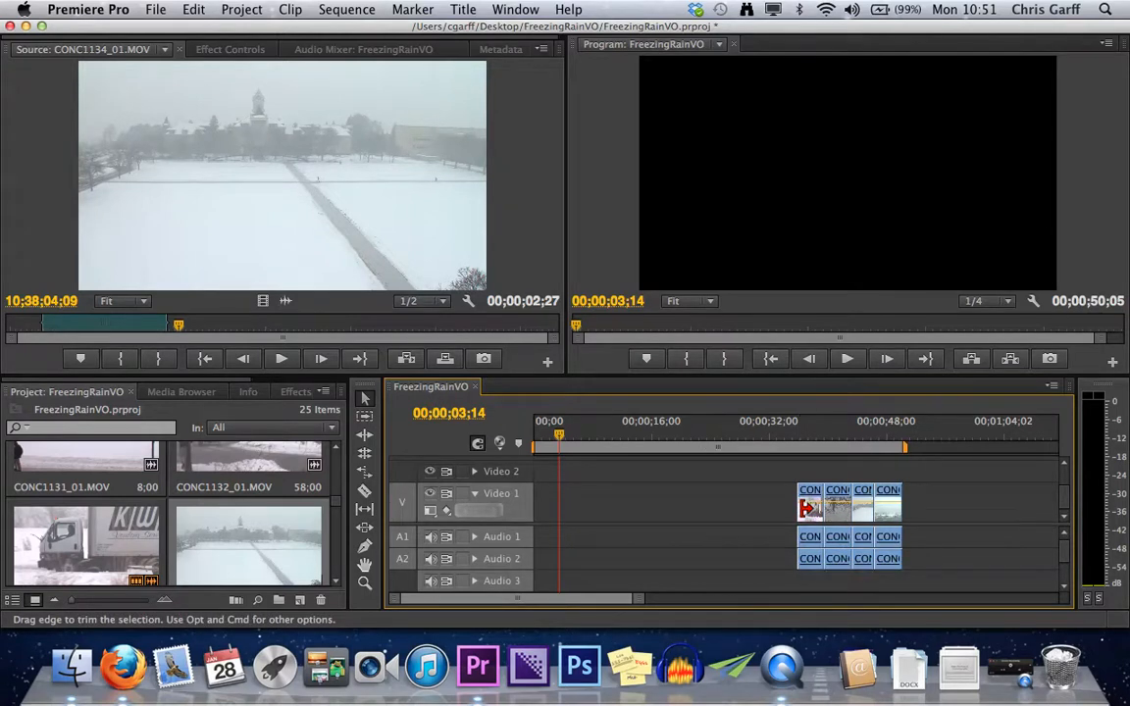
# Move CONC1146_01.MOV to the front of the clip group at 00;00;35;18 with a rearrange edit that shifts the other clips later.
pyautogui.click(894, 512)
pyautogui.moveTo(895, 512); pyautogui.dragTo(811, 510)
pyautogui.press('alt+super')
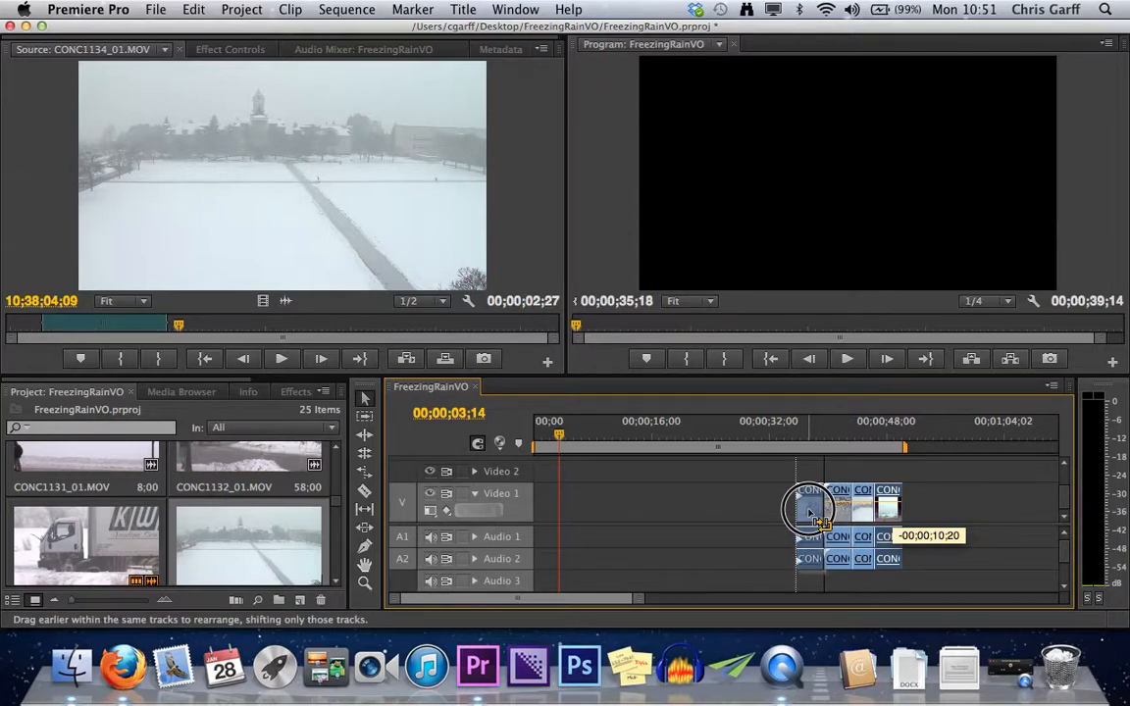
pyautogui.moveTo(810, 510)
pyautogui.mouseDown()
pyautogui.moveTo(785, 477)
pyautogui.moveTo(752, 502)
pyautogui.moveTo(815, 512)
pyautogui.mouseUp()
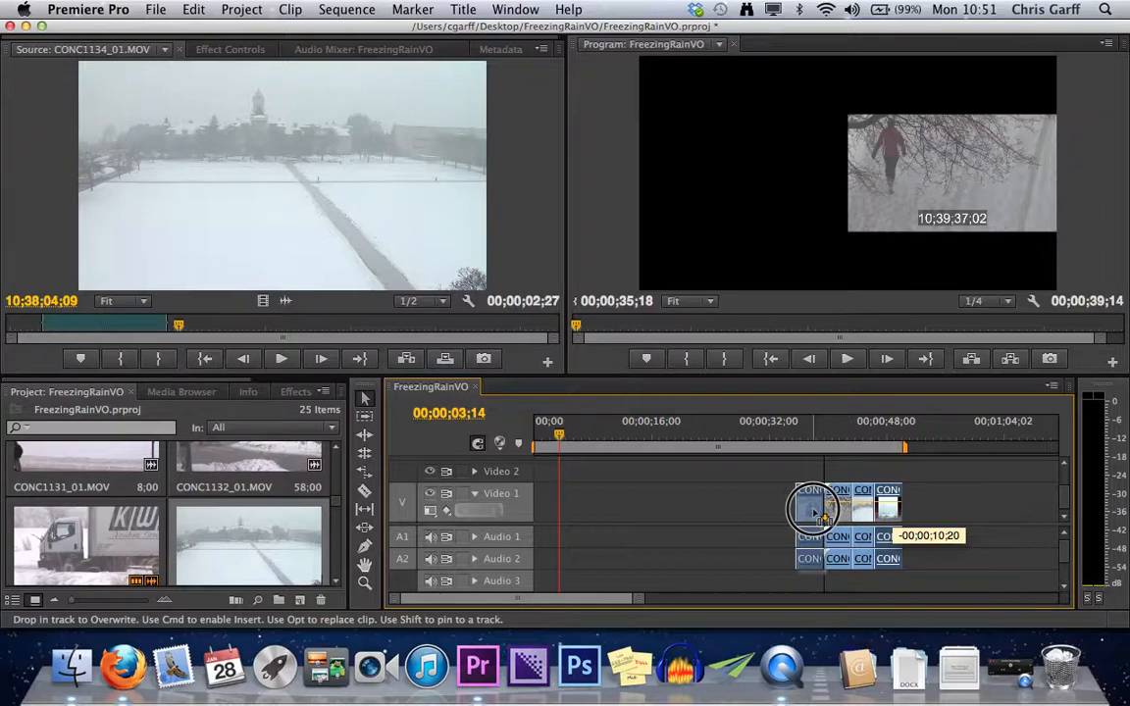
pyautogui.moveTo(815, 512); pyautogui.dragTo(816, 513)
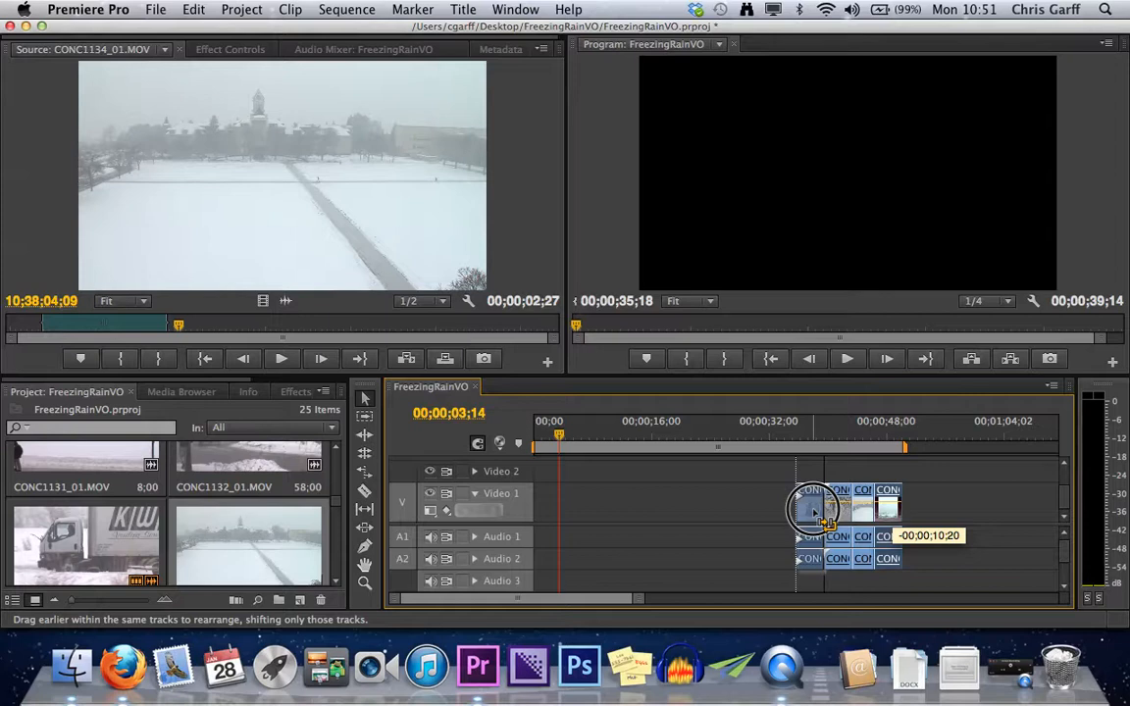
pyautogui.moveTo(816, 513); pyautogui.dragTo(817, 513)
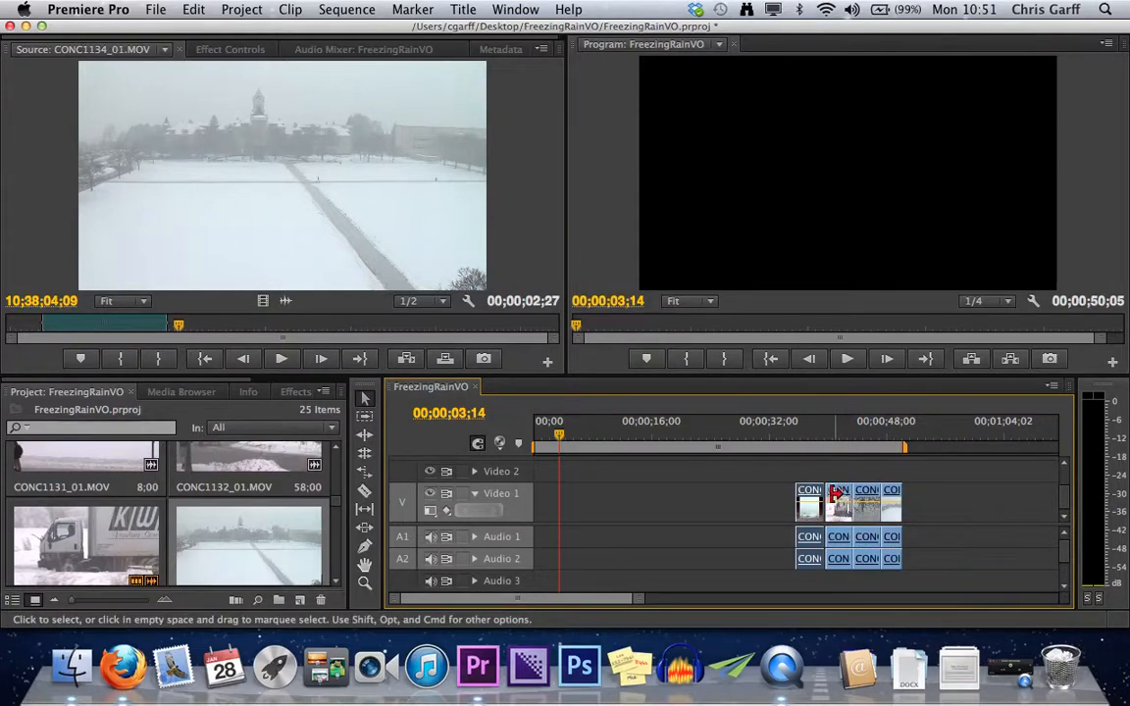
# Play part of the first clip and step the playhead through the edit points to 00;00;47;08.
pyautogui.click(806, 439)
pyautogui.press('space')
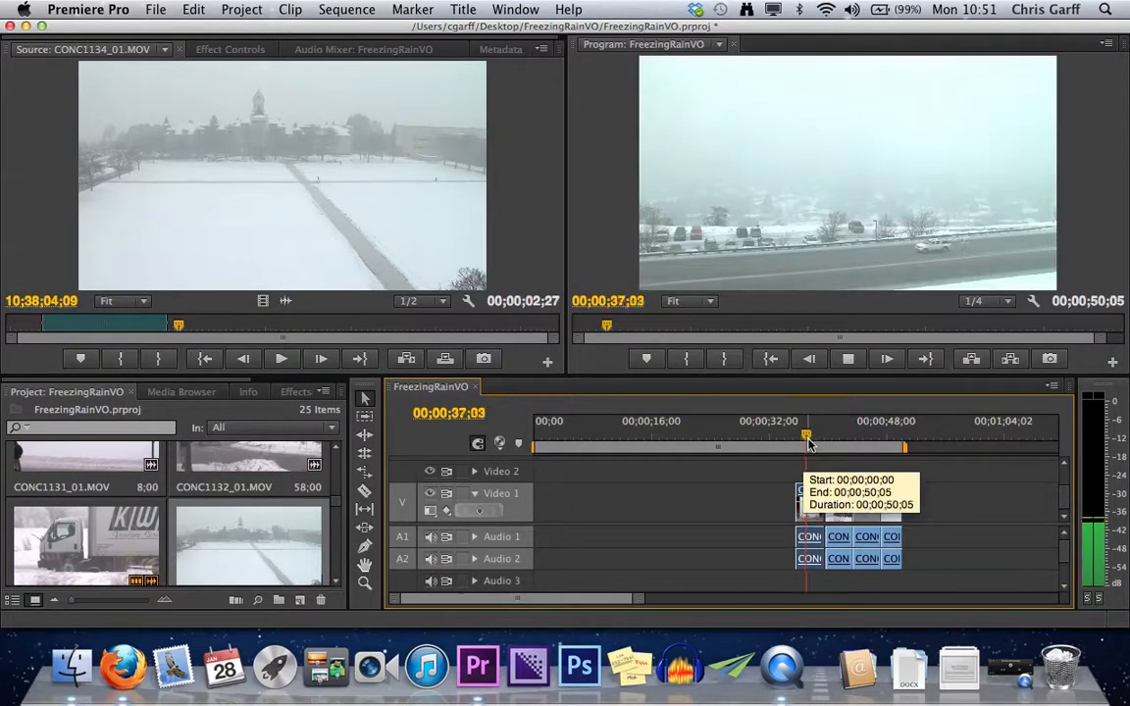
pyautogui.press('space')
pyautogui.press('Up')
pyautogui.press('Down')
pyautogui.press('Down')
pyautogui.press('Down')
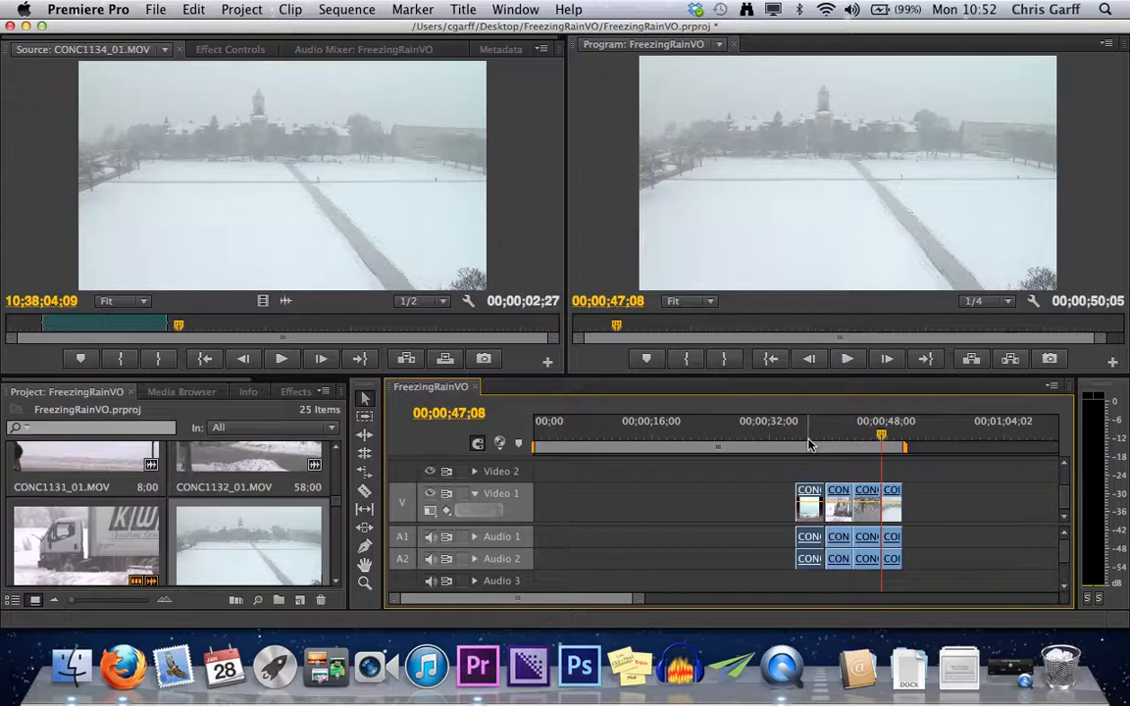
# Move all four clips together about 17 seconds earlier, and separate CONC1134_01.MOV so it ends at about 00;00;42;22.
pyautogui.moveTo(799, 473); pyautogui.dragTo(911, 562)
pyautogui.moveTo(866, 515); pyautogui.dragTo(731, 506)
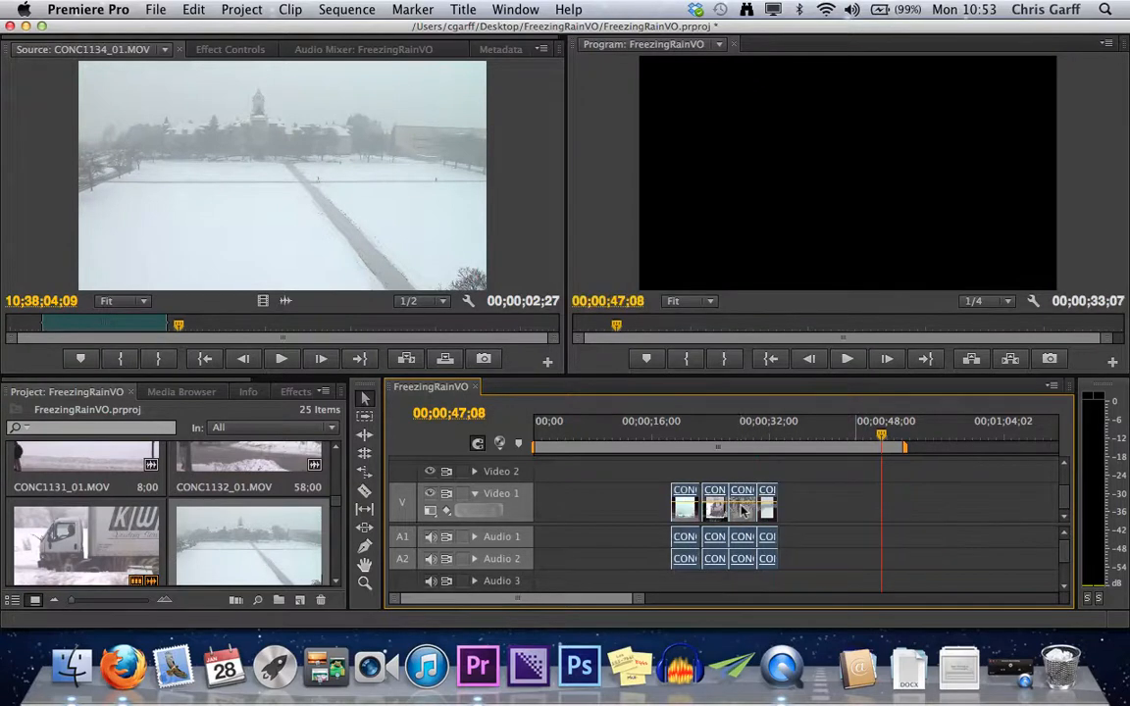
pyautogui.click(800, 510)
pyautogui.moveTo(770, 516); pyautogui.dragTo(835, 512)
# Lengthen CONC1134_01.MOV by trimming its end out to about 00;00;44;12 and its start about half a second earlier.
pyautogui.click(836, 435)
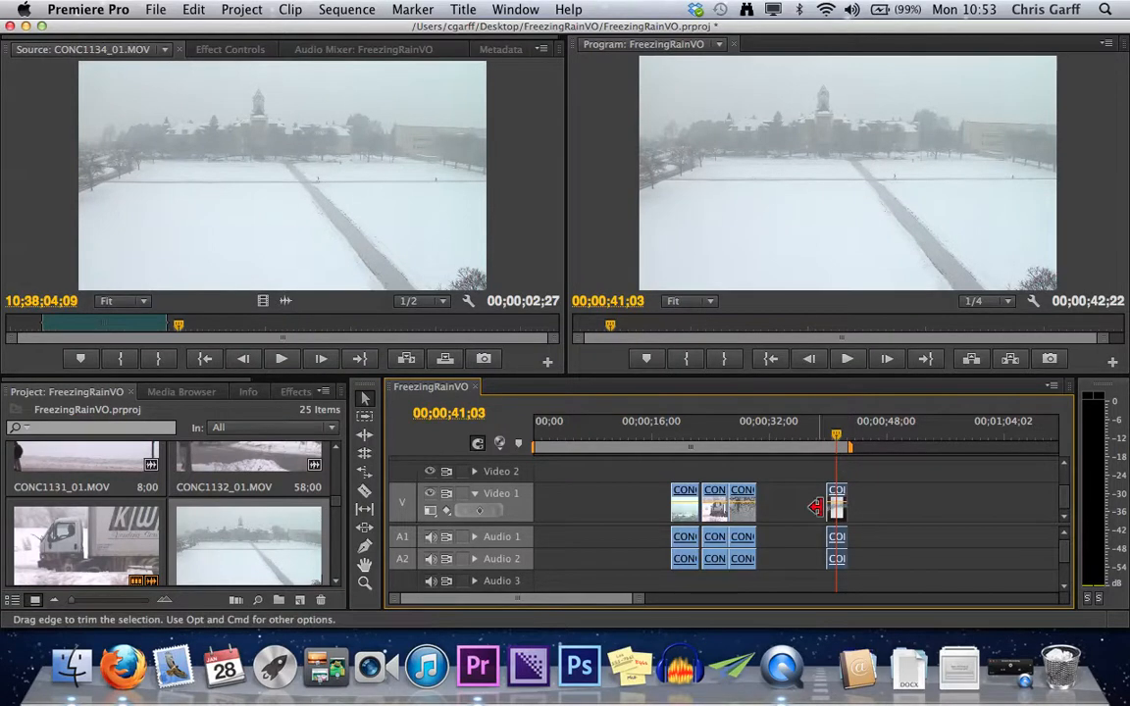
pyautogui.scroll(3, 856, 505)
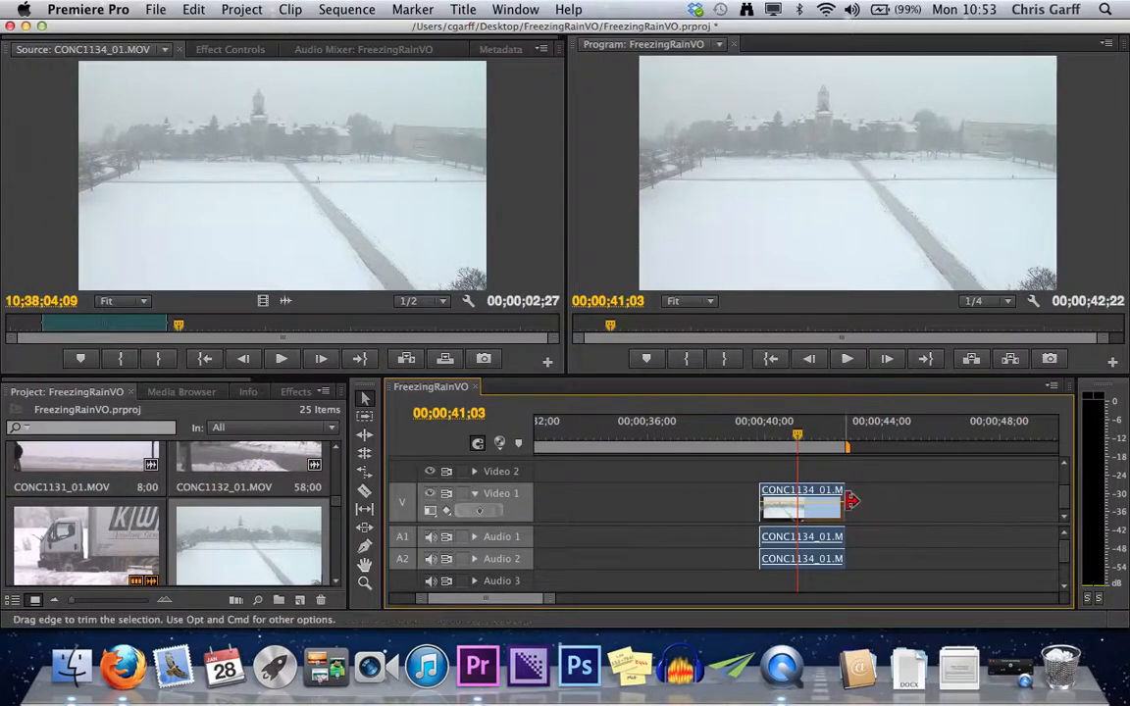
pyautogui.moveTo(852, 502); pyautogui.dragTo(896, 505)
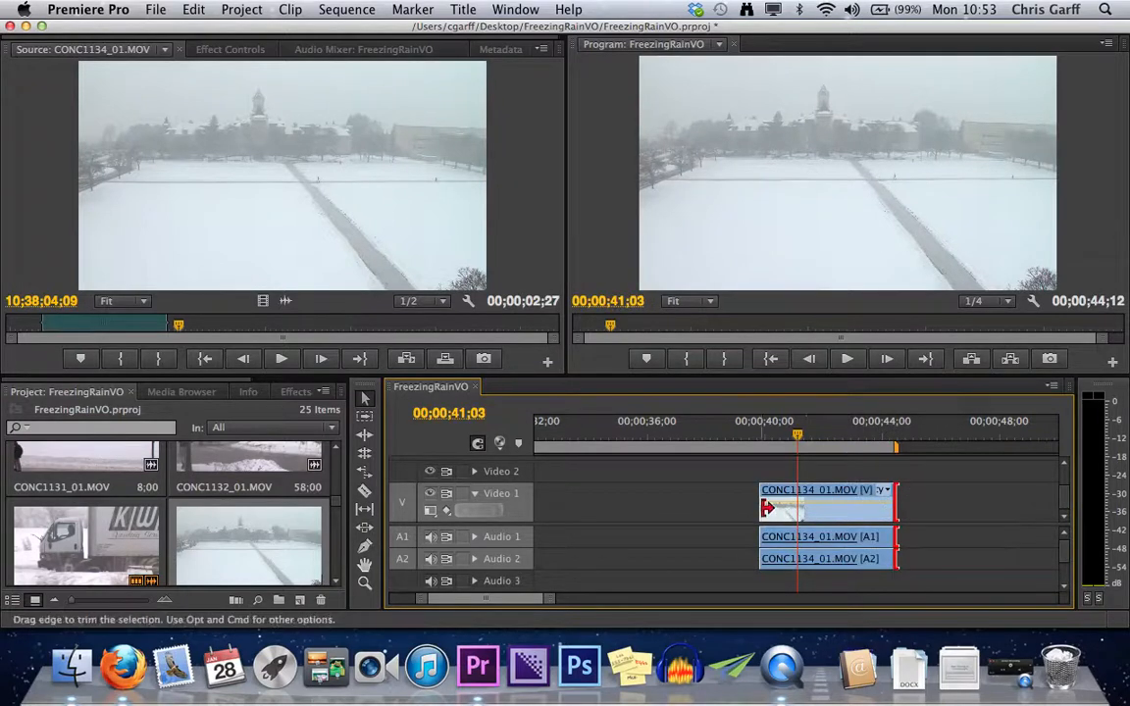
pyautogui.moveTo(766, 507); pyautogui.dragTo(736, 502)
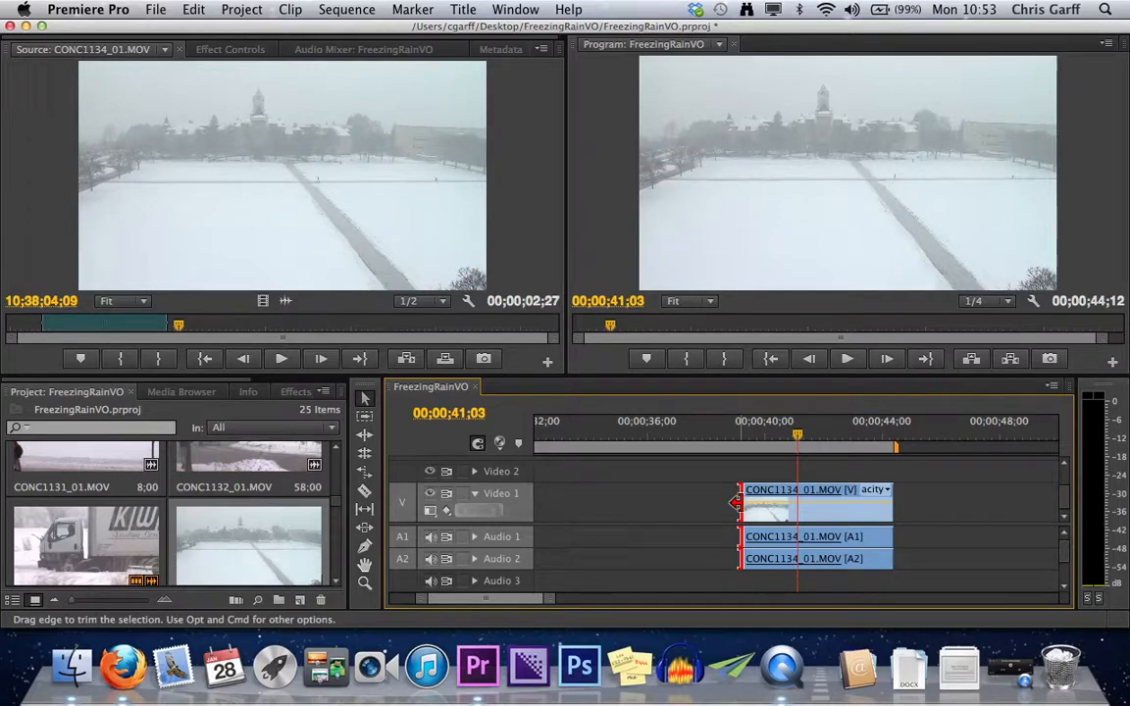
# Move the lengthened CONC1134_01.MOV directly after CONC1137_01.MOV, and park the playhead past the clips at 00;00;37;09.
pyautogui.press('-')
pyautogui.moveTo(800, 495); pyautogui.dragTo(694, 515)
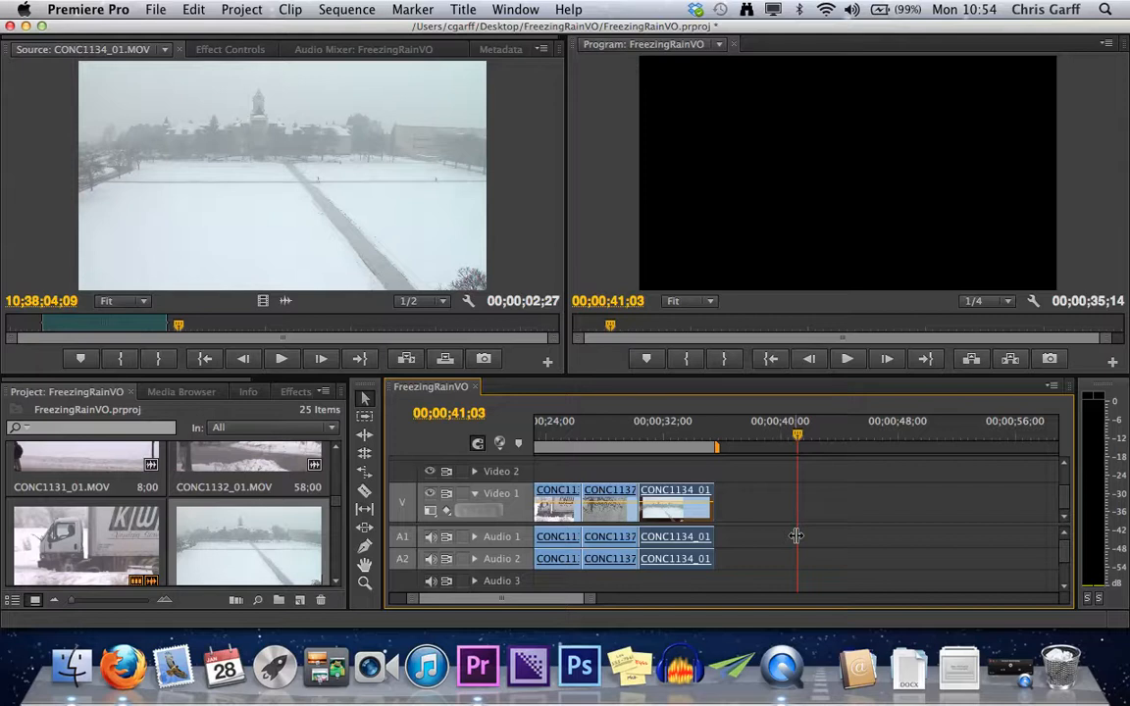
pyautogui.moveTo(796, 436); pyautogui.dragTo(743, 454)
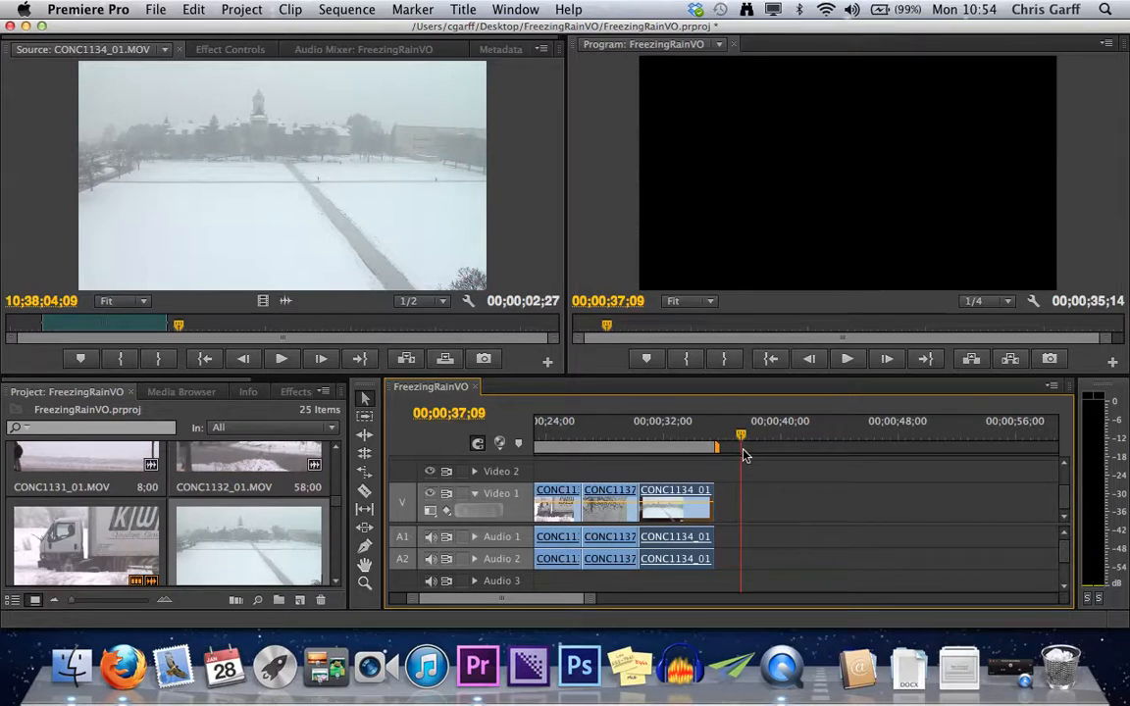
pyautogui.press('-')
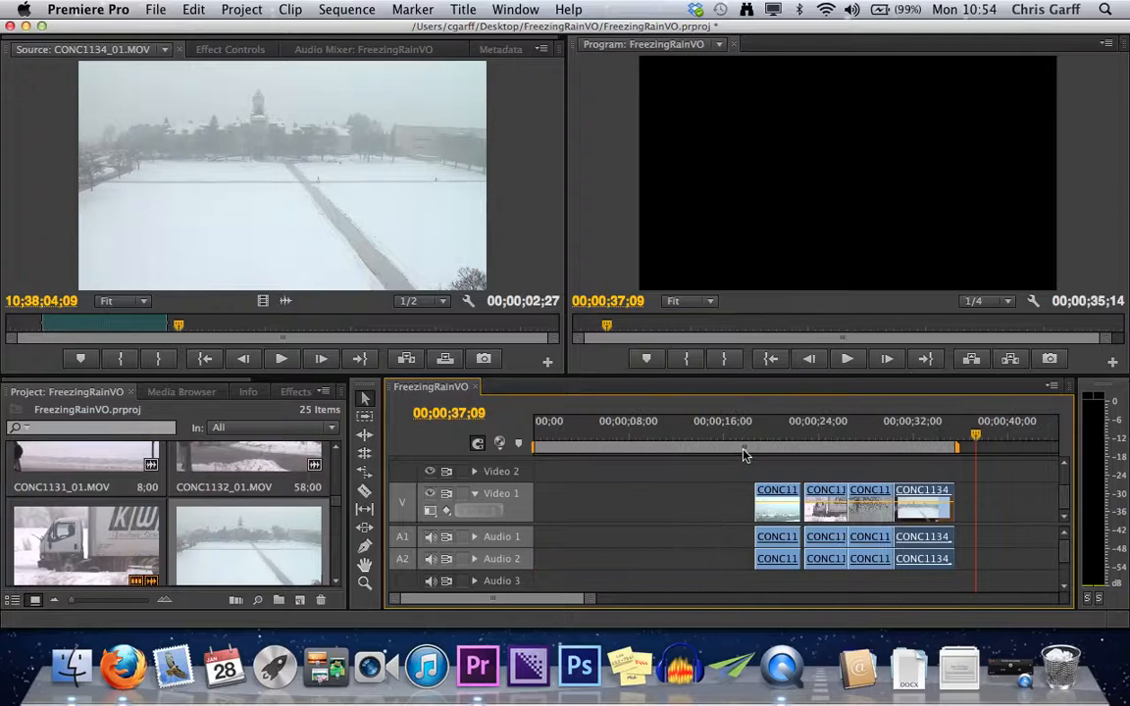
# Delete CONC1133_01.MOV from the sequence without closing the gap, and undo the deletion.
pyautogui.click(817, 500)
pyautogui.press('Delete')
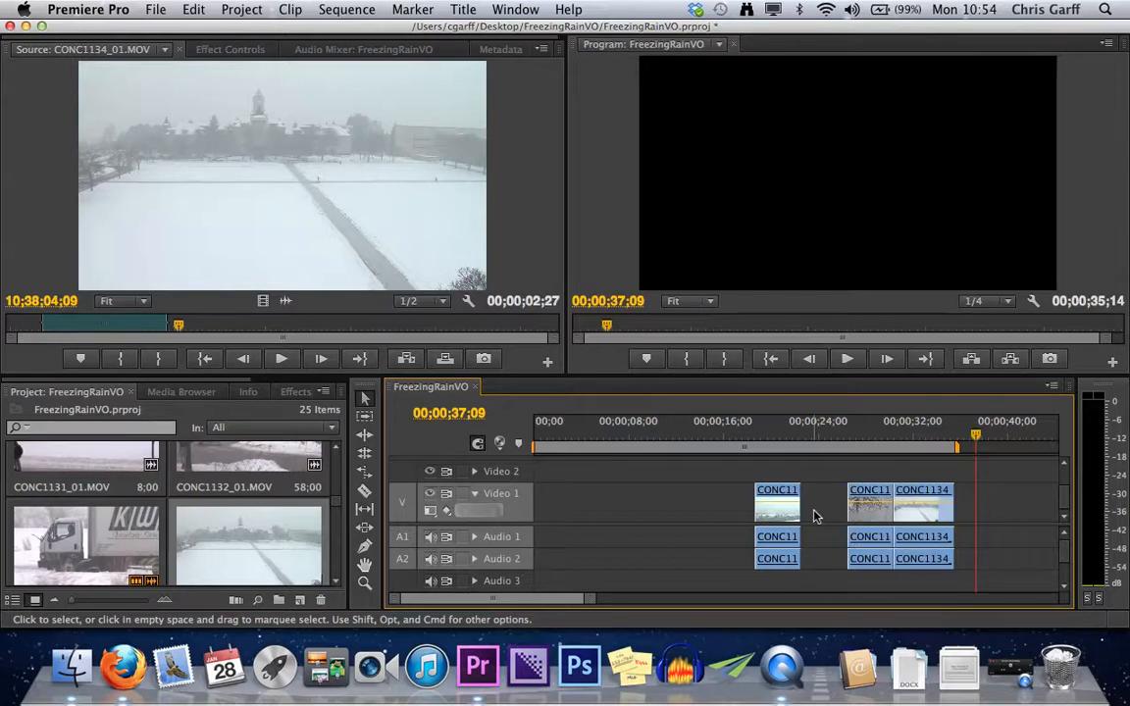
pyautogui.press('super+z')
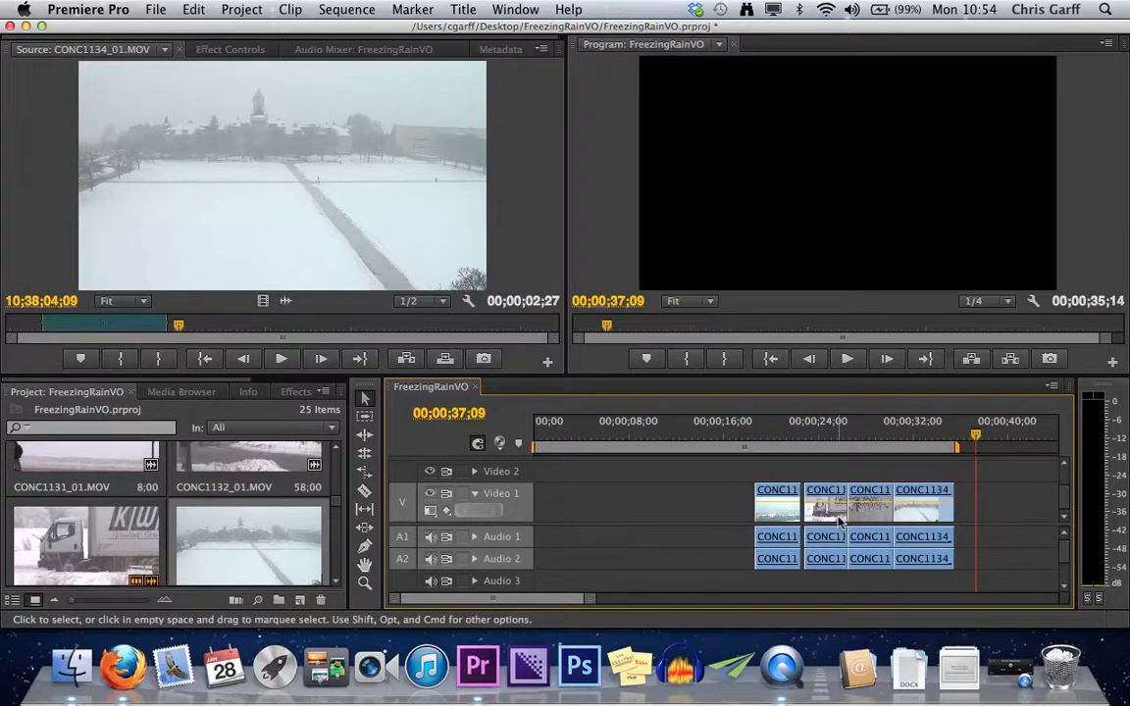
# Close the gap between the first clip and CONC1133_01.MOV, and try a ripple delete of CONC1133_01.MOV before undoing it.
pyautogui.moveTo(774, 517); pyautogui.dragTo(783, 517)
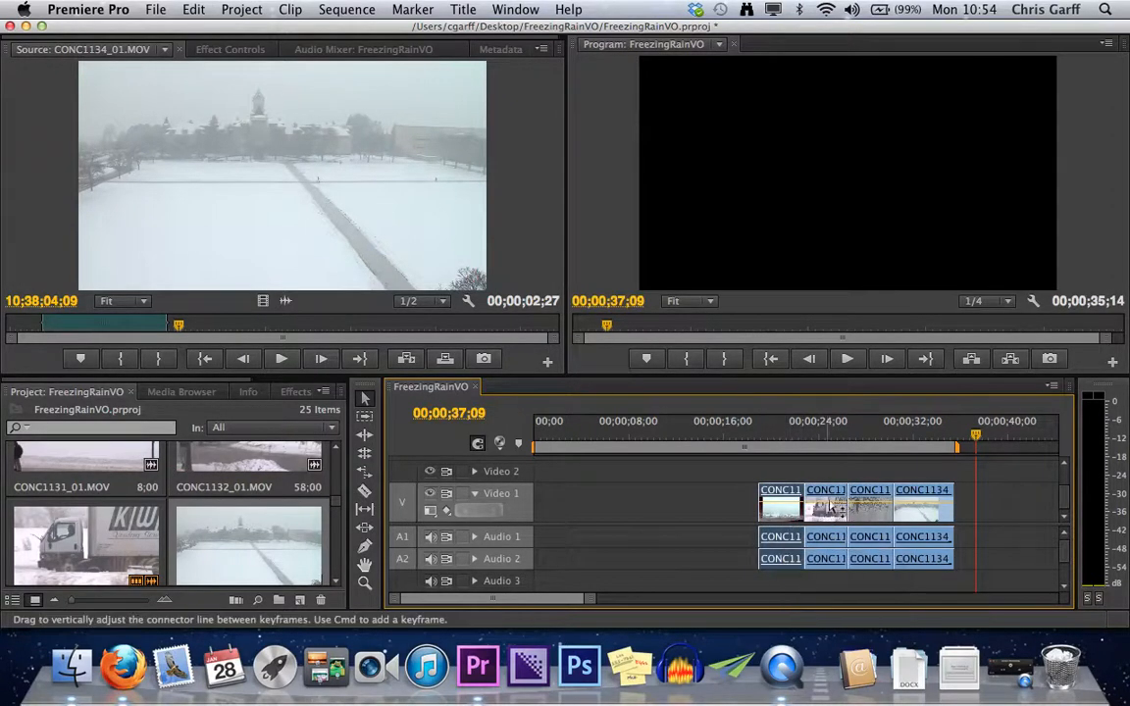
pyautogui.click(832, 512)
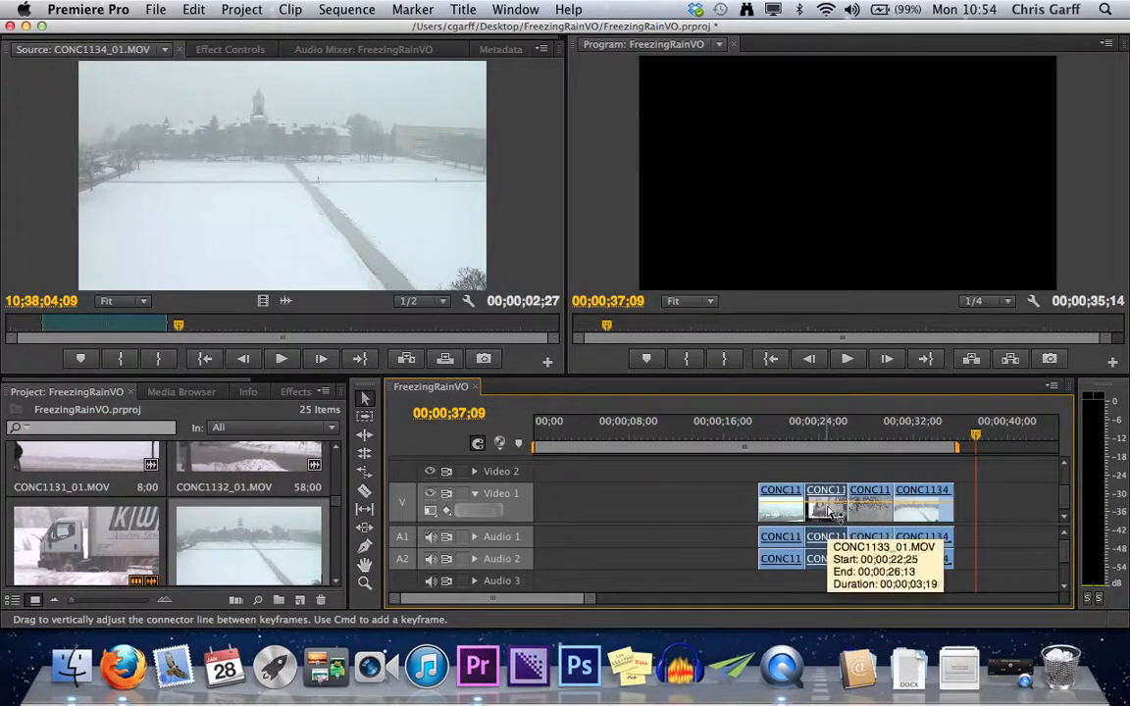
pyautogui.hotkey('shift', 'Delete')
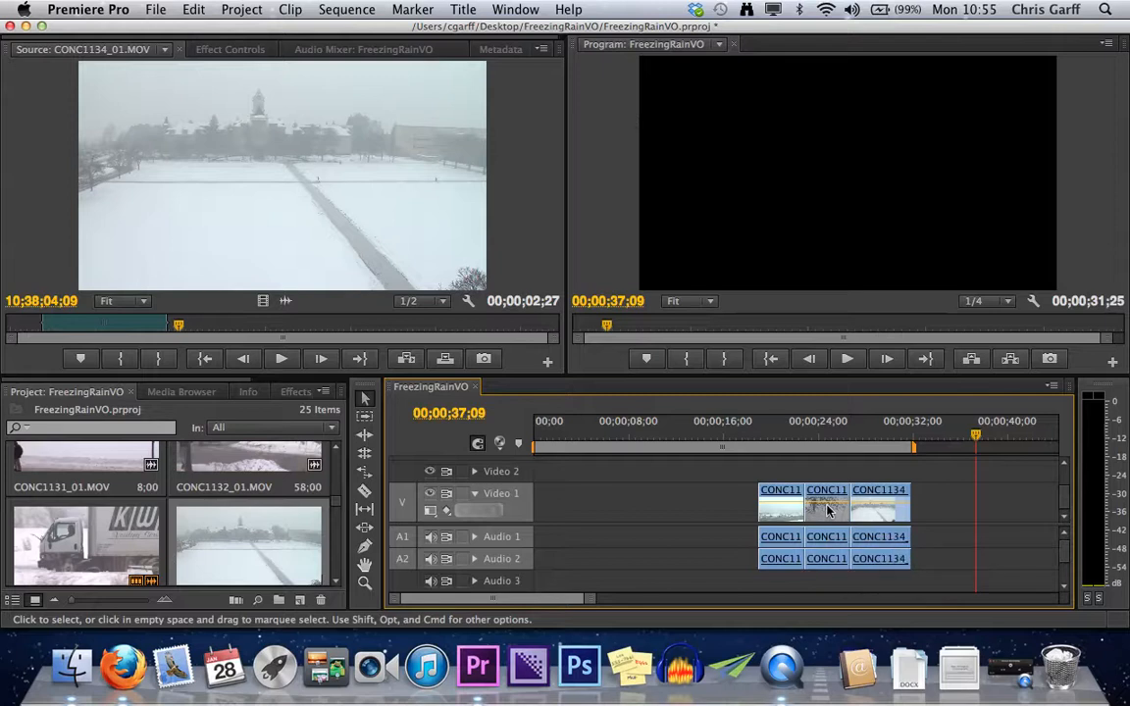
pyautogui.press('super+z')
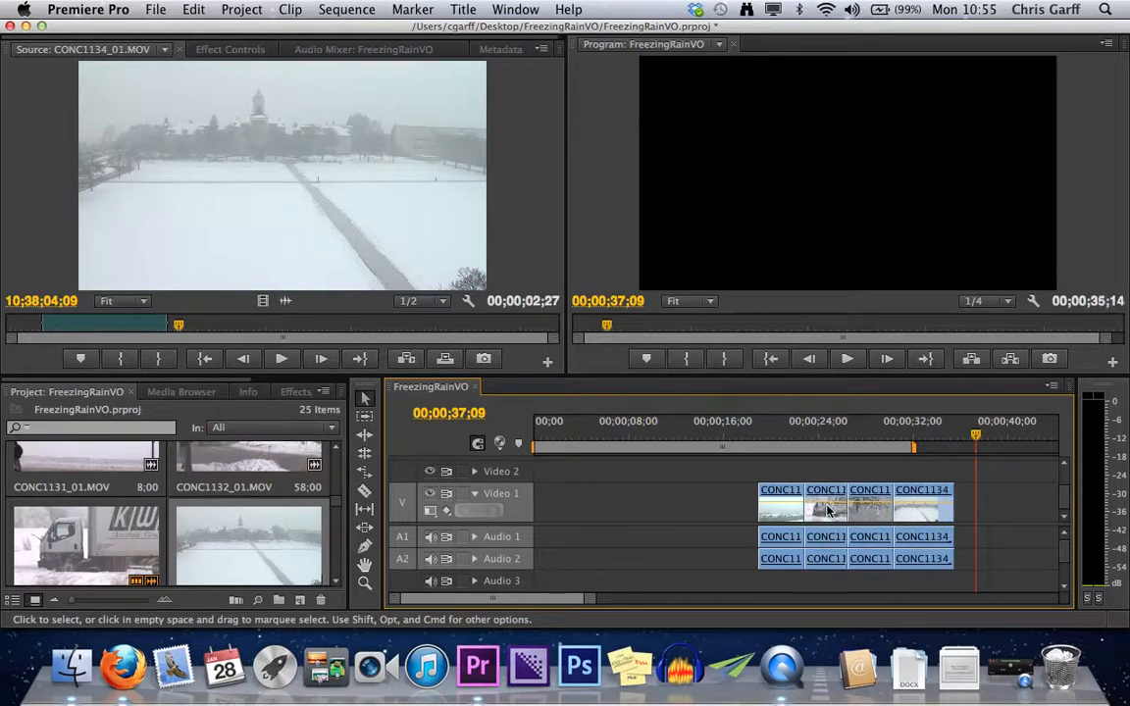
# Ripple-delete CONC1133_01.MOV with the playhead at 00;00;25;06, and undo the deletion.
pyautogui.click(832, 432)
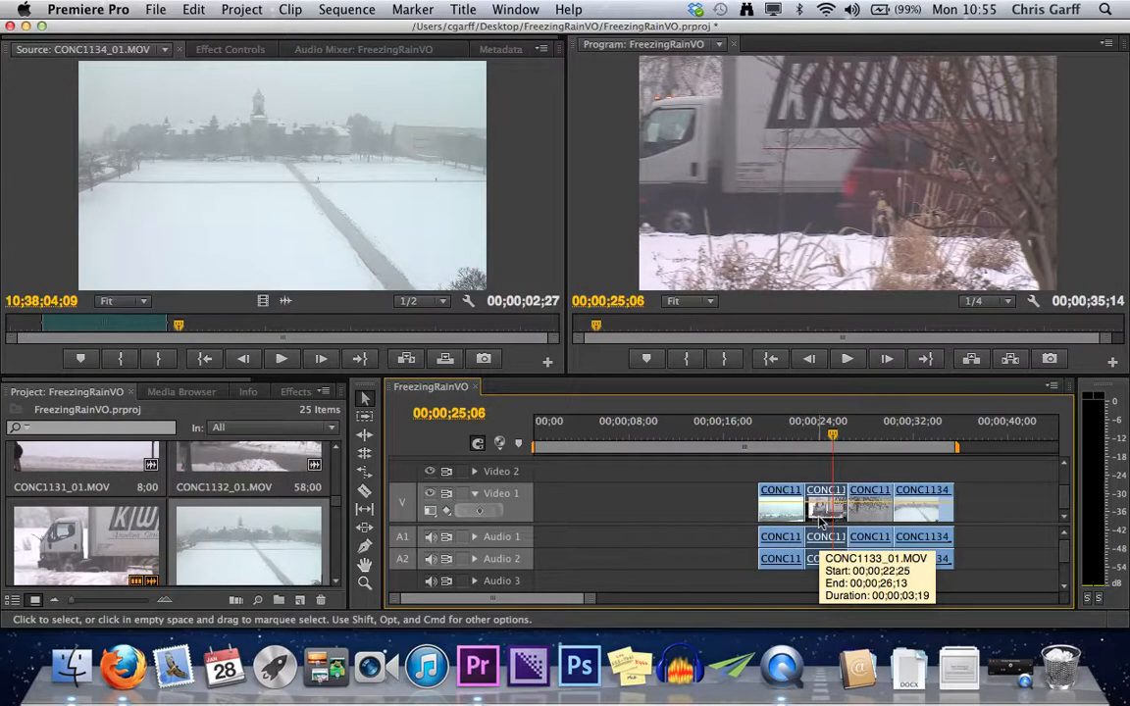
pyautogui.hotkey('shift', 'Delete')
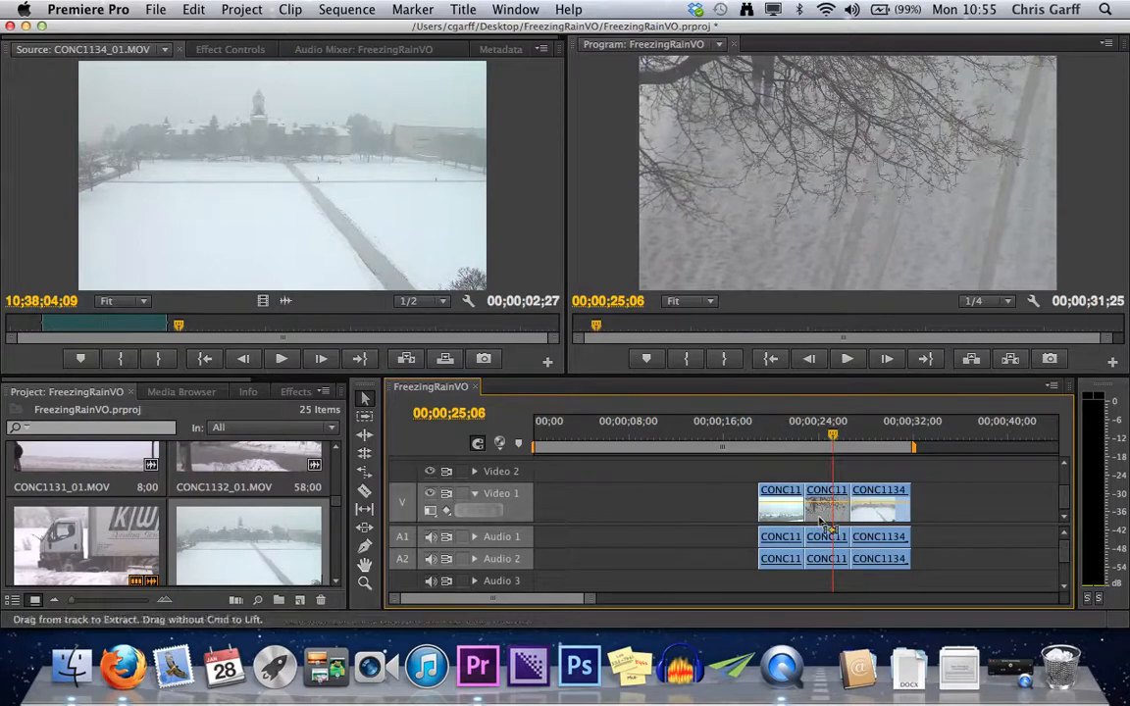
pyautogui.press('super+z')
# Delete CONC1133_01.MOV between the first clip and CONC1137_01.MOV, leaving its space empty.
pyautogui.click(822, 521)
pyautogui.press('Delete')
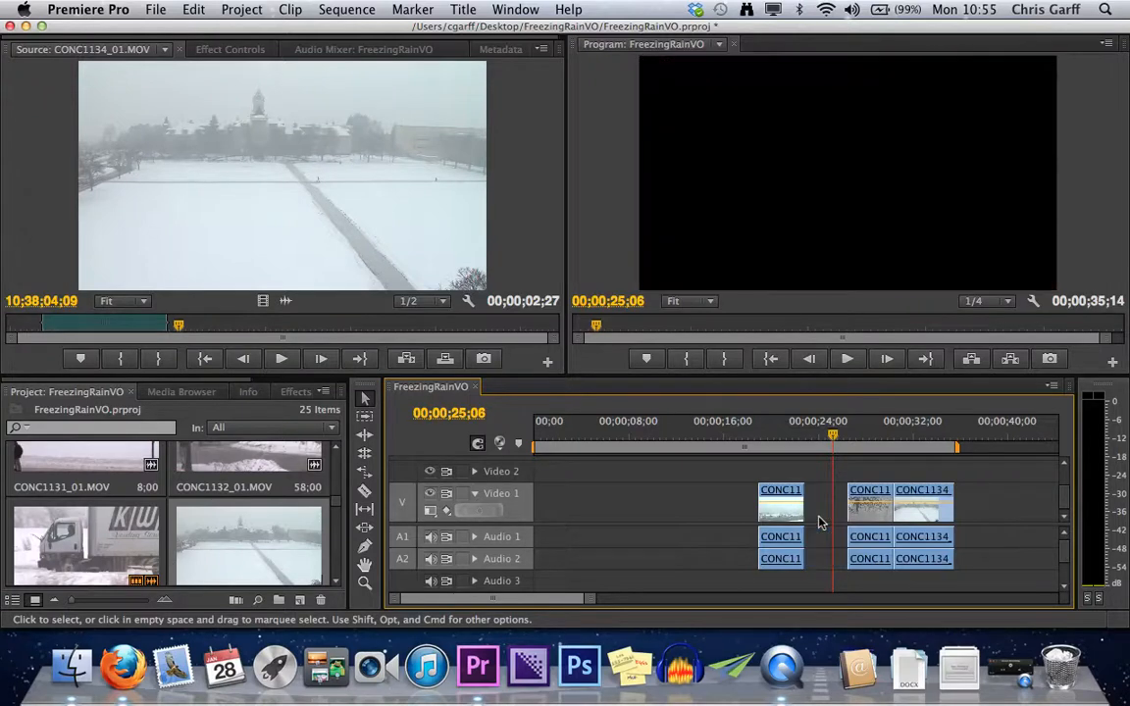
# Move CONC1137_01.MOV and CONC1134_01.MOV together against the end of the first clip, and undo the move.
pyautogui.moveTo(846, 476); pyautogui.dragTo(981, 583)
pyautogui.moveTo(924, 519); pyautogui.dragTo(881, 520)
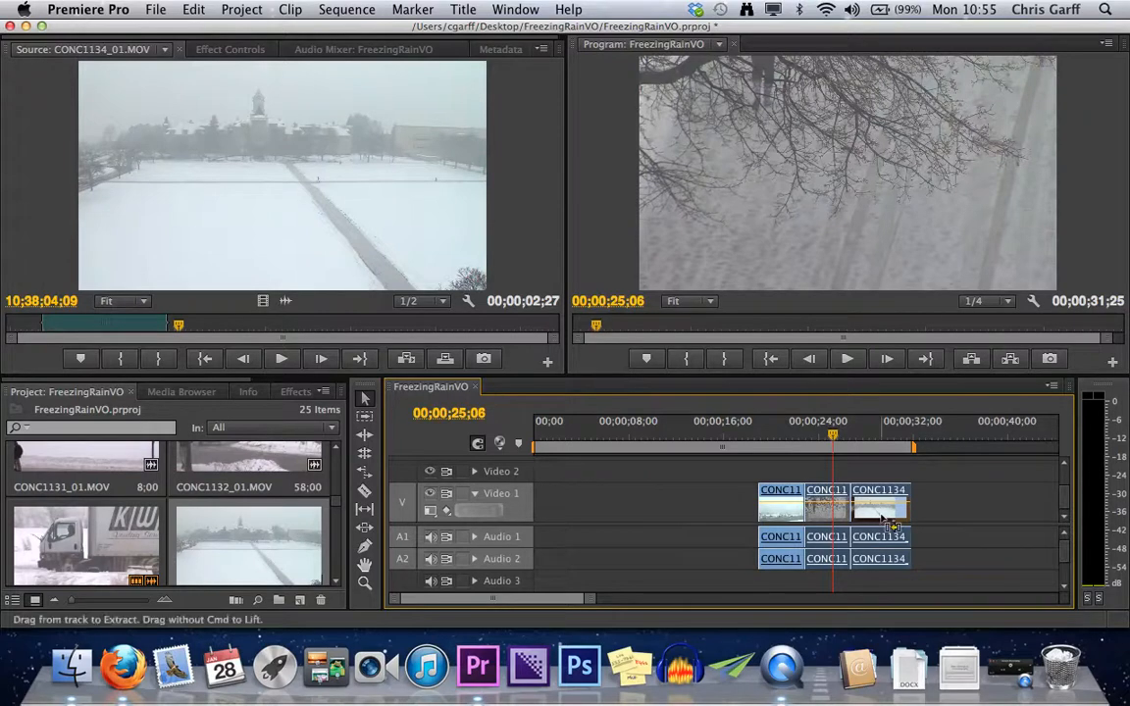
pyautogui.press('super+z')
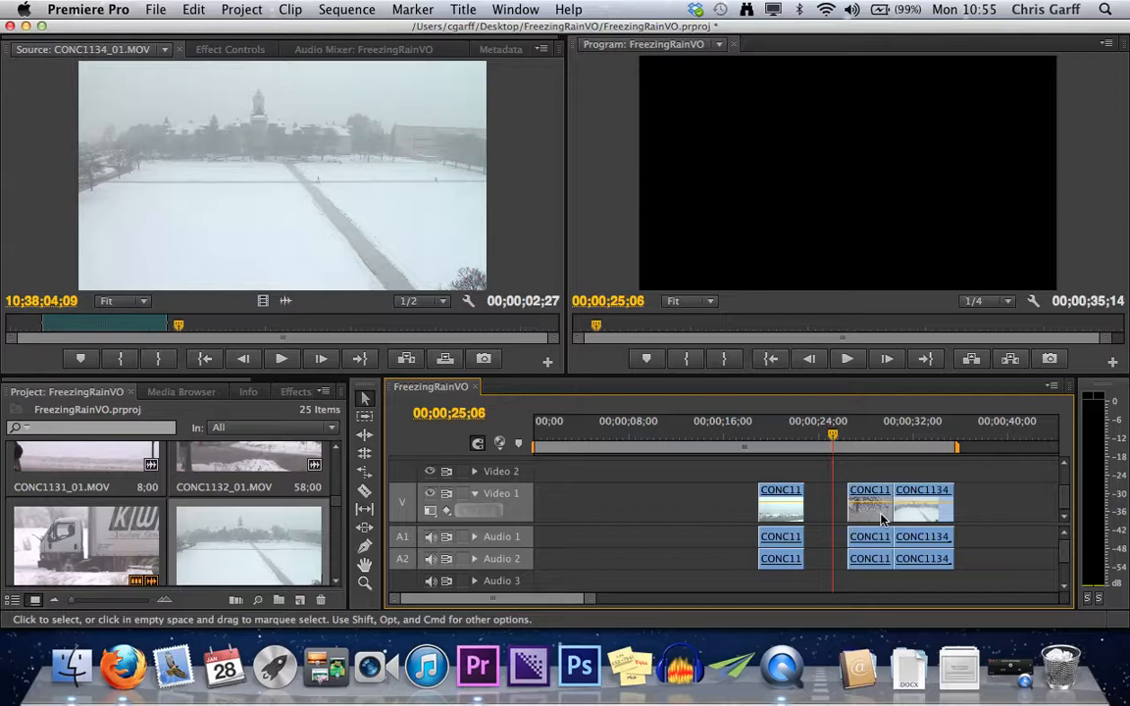
# Select the gap after the first clip and delete it to pull the following clips forward, and undo the deletion.
pyautogui.click(824, 513)
pyautogui.press('Delete')
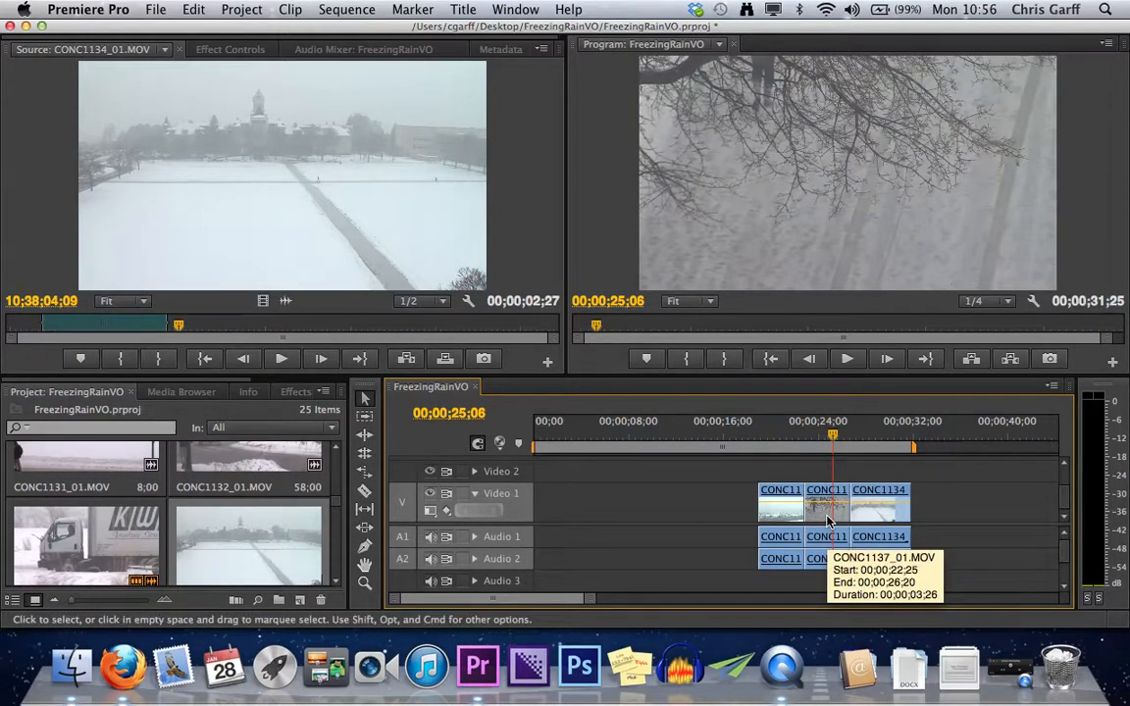
pyautogui.press('super+z')
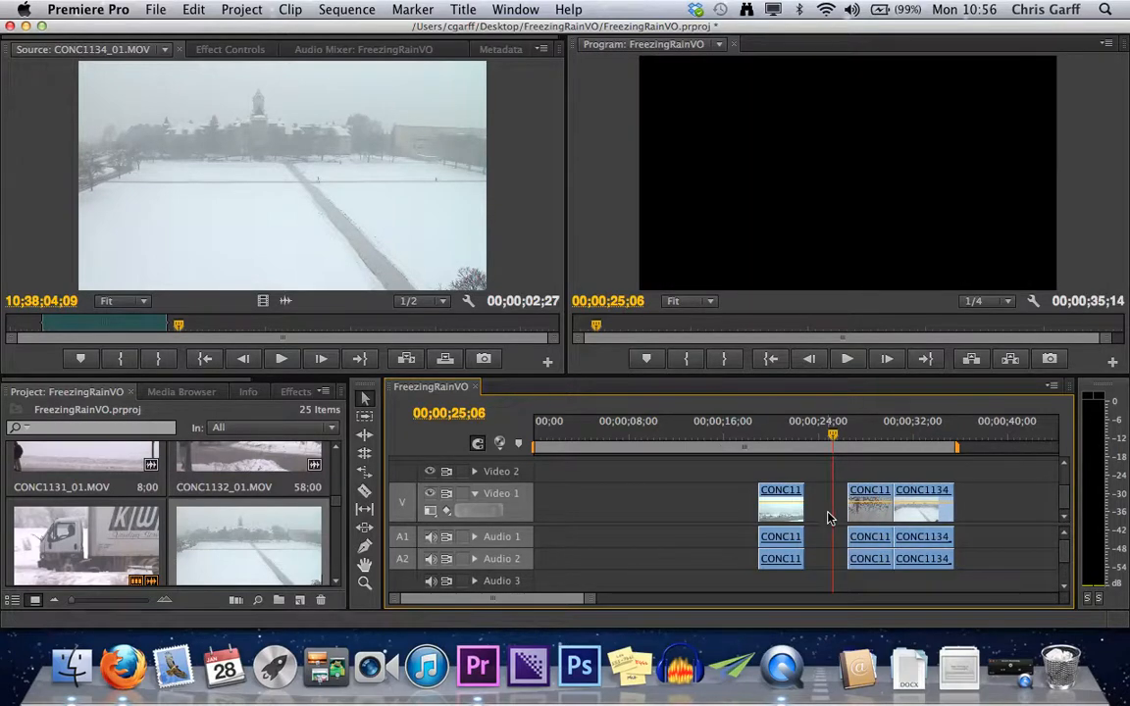
# Try Ripple Delete on the gap after the first clip, and undo back to before CONC1133_01.MOV was deleted.
pyautogui.rightClick(829, 516)
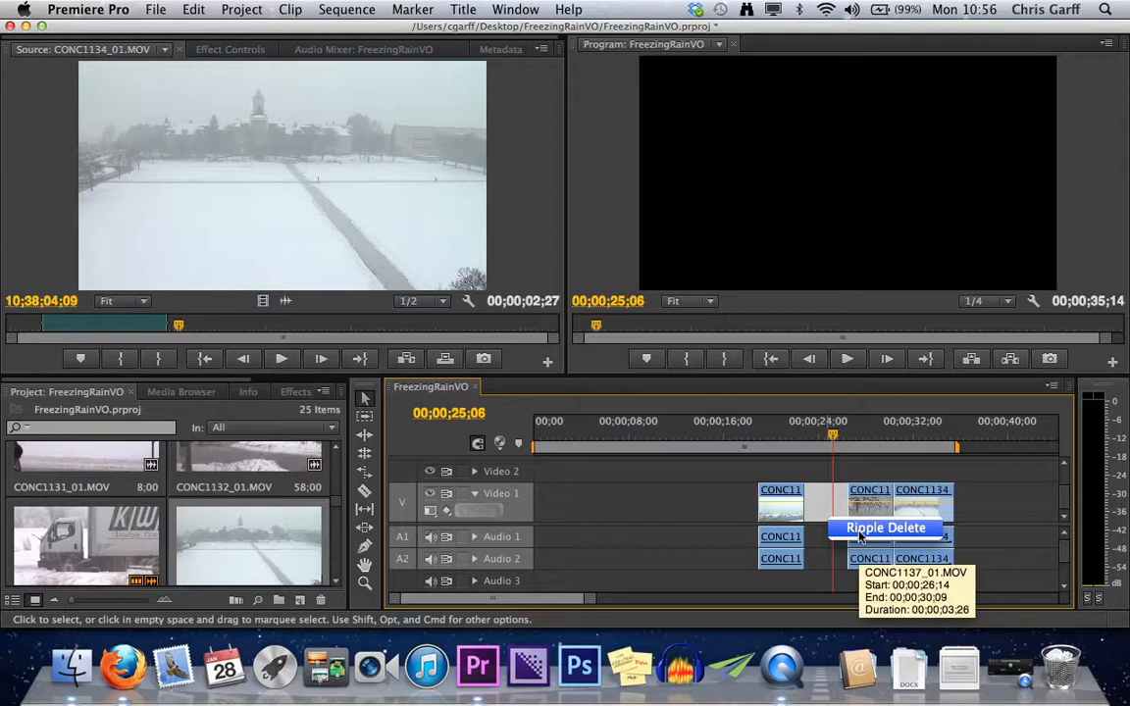
pyautogui.click(859, 534)
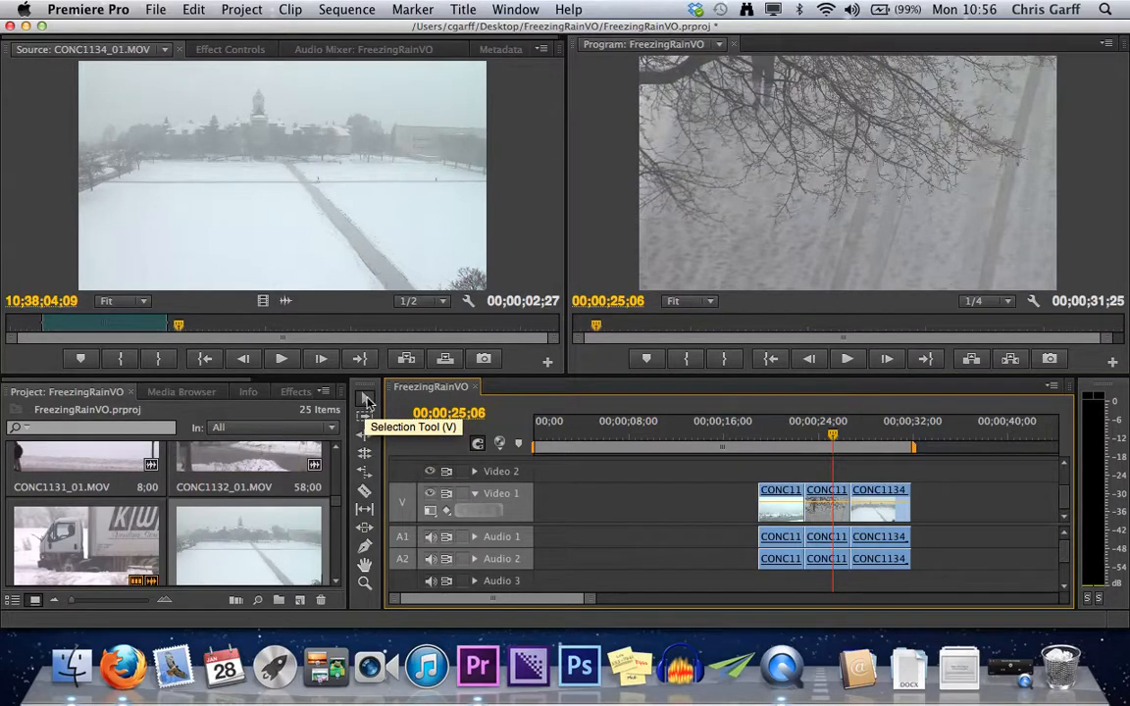
pyautogui.press('super+z')
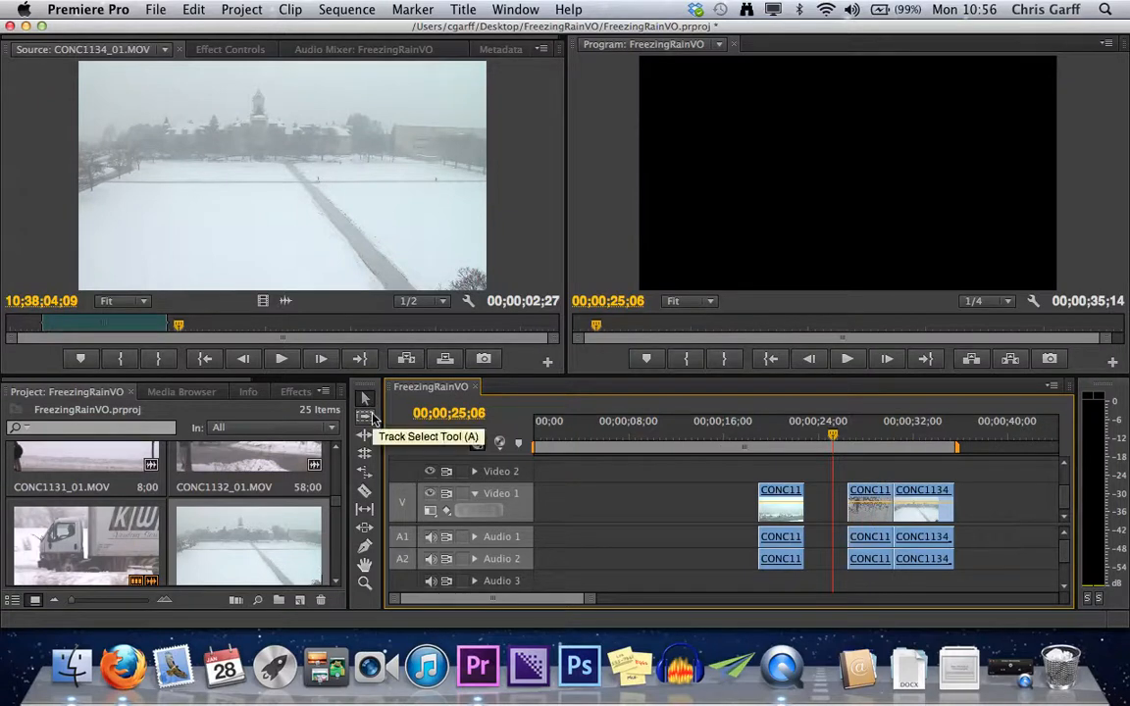
pyautogui.press('super+shift+z')
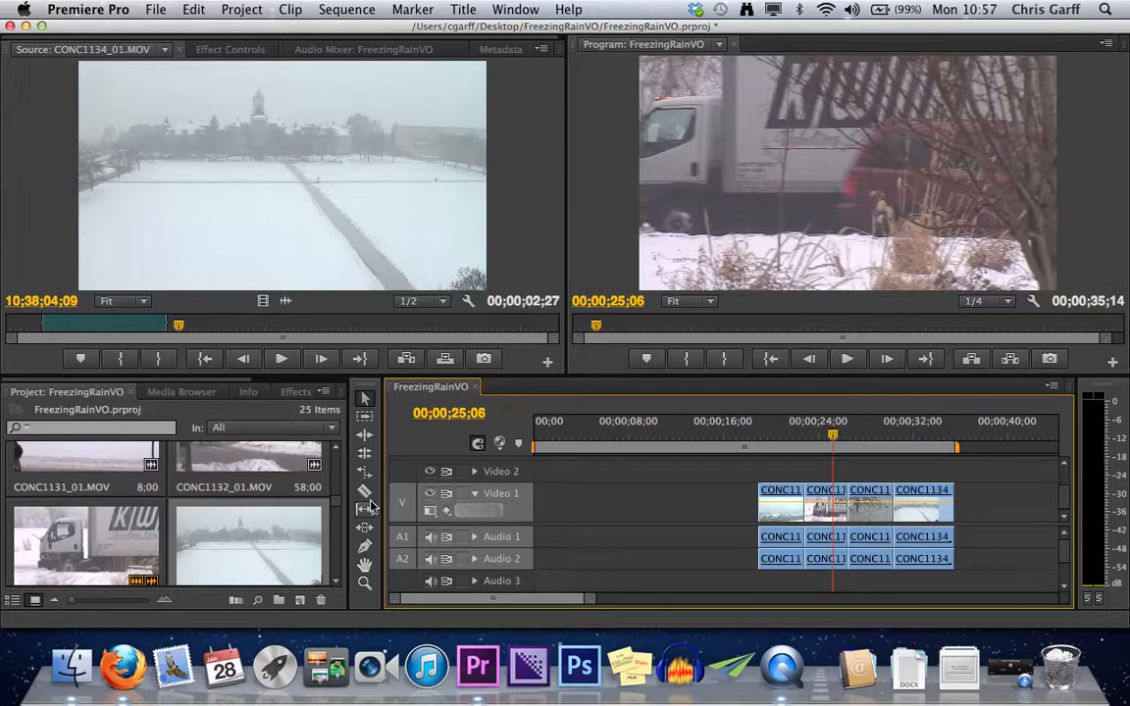
# Jump the playhead between edit points and park it at the start of CONC1133_01.MOV, at 00;00;22;25.
pyautogui.moveTo(835, 440); pyautogui.dragTo(780, 444)
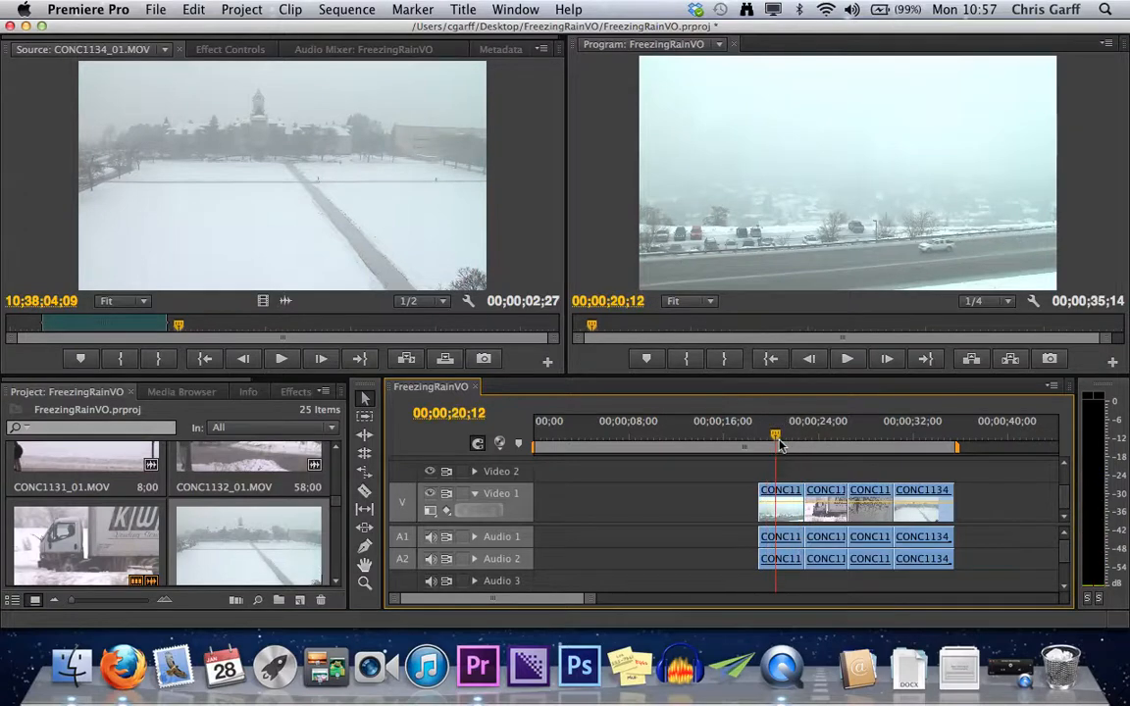
pyautogui.press('Down')
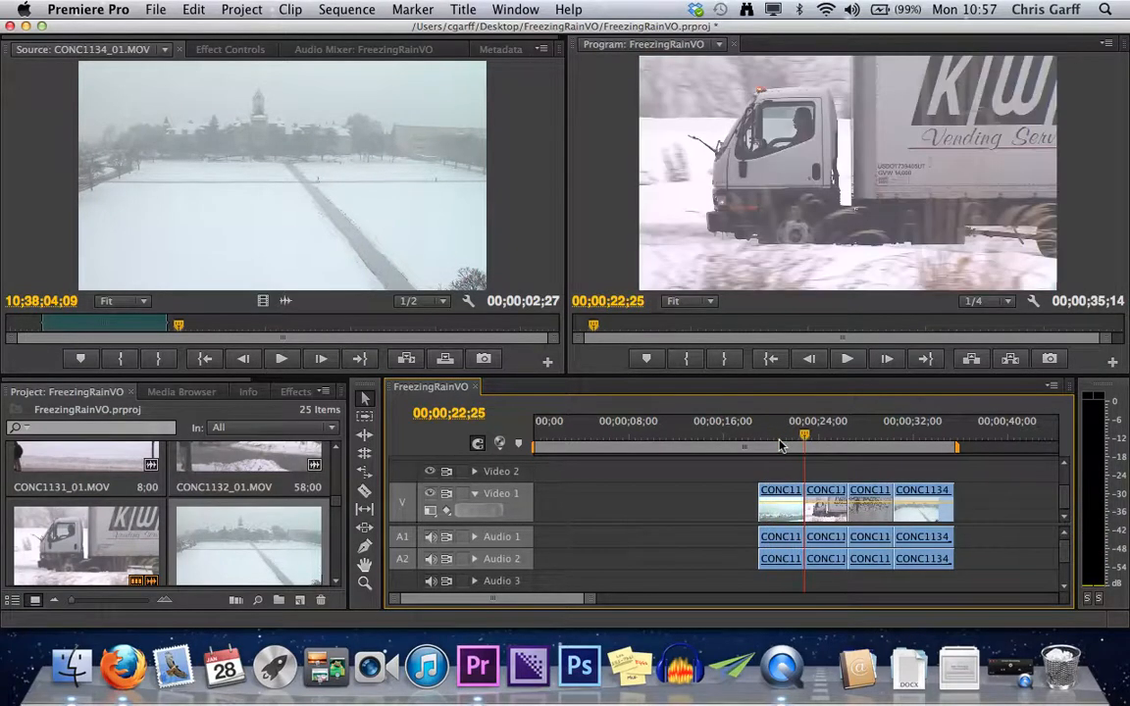
pyautogui.press('Down')
pyautogui.press('Up')
pyautogui.moveTo(806, 435); pyautogui.dragTo(827, 439)
pyautogui.press('Down')
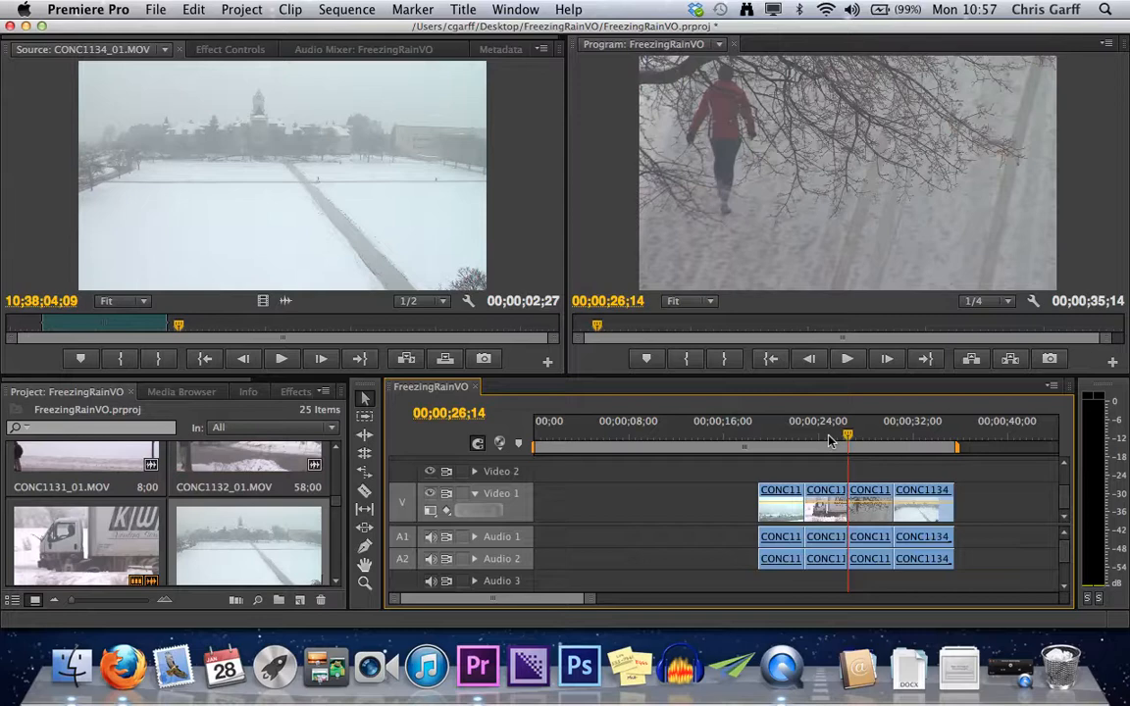
pyautogui.click(829, 441)
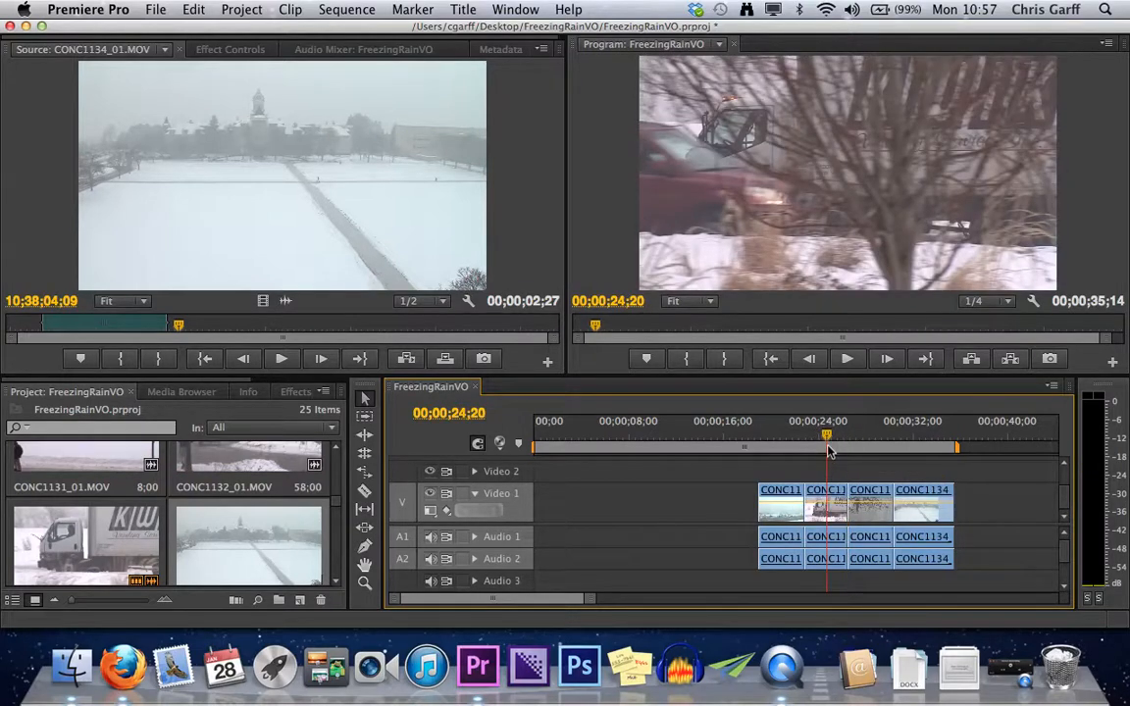
pyautogui.press('Down')
pyautogui.press('Up')
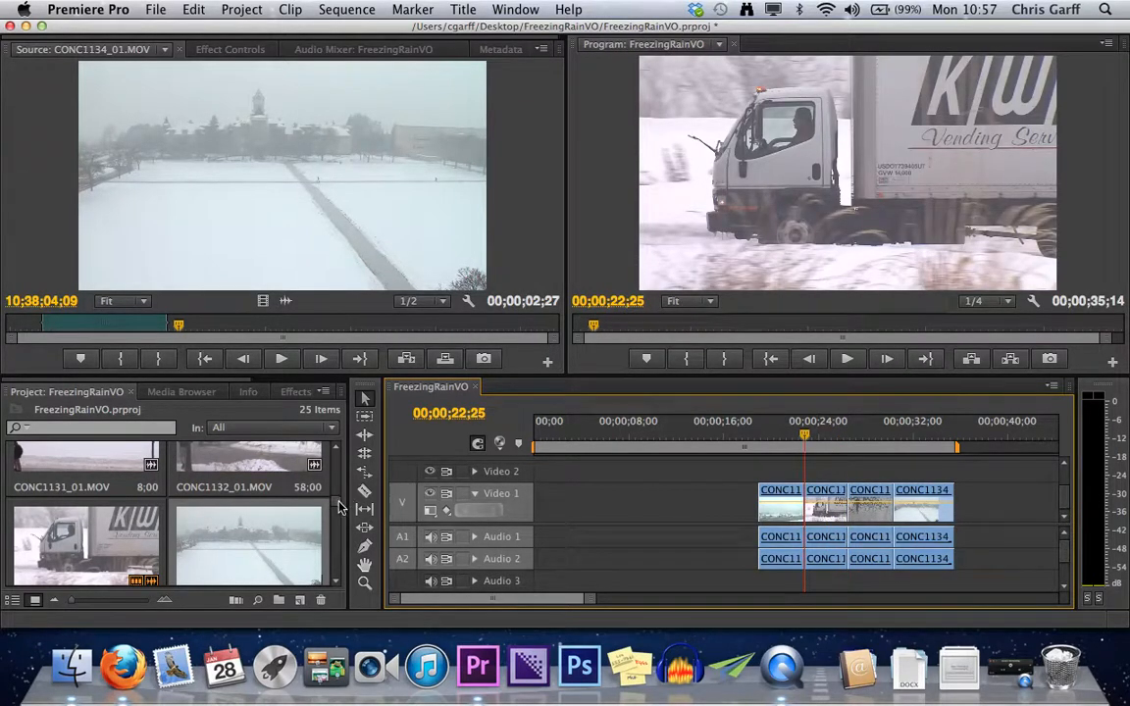
# Find IMG_0632.MOV in the project and load it in the Source monitor.
pyautogui.click(338, 470)
pyautogui.scroll(3, 338, 471)
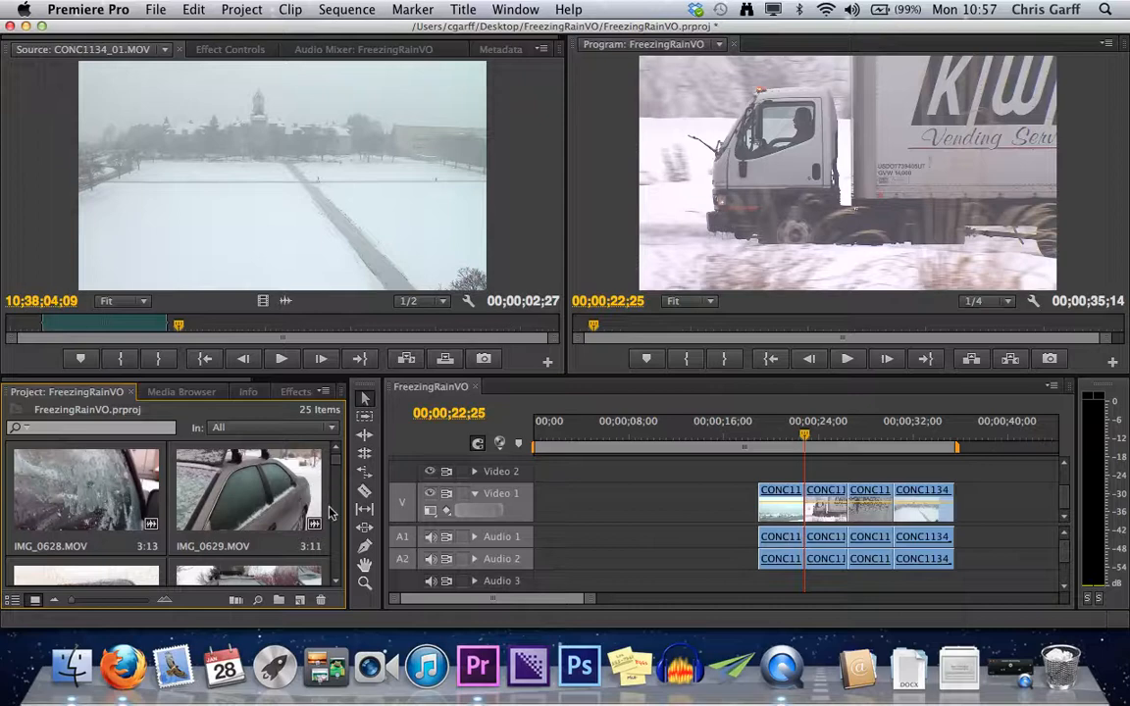
pyautogui.click(337, 581)
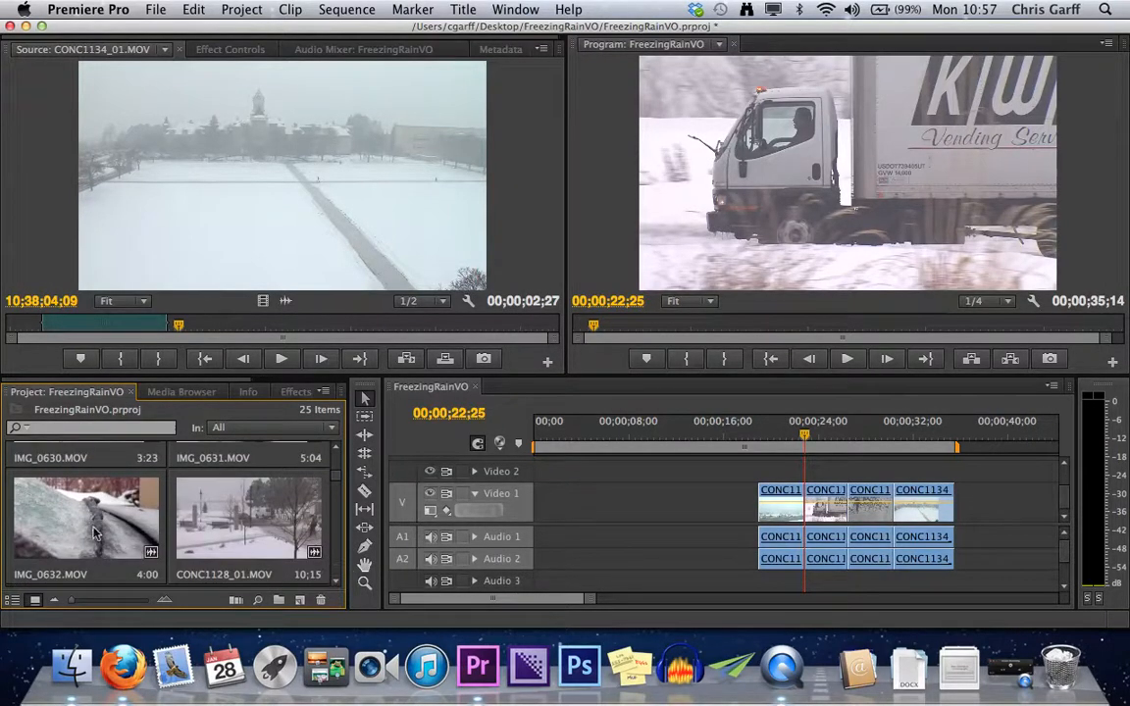
pyautogui.doubleClick(82, 530)
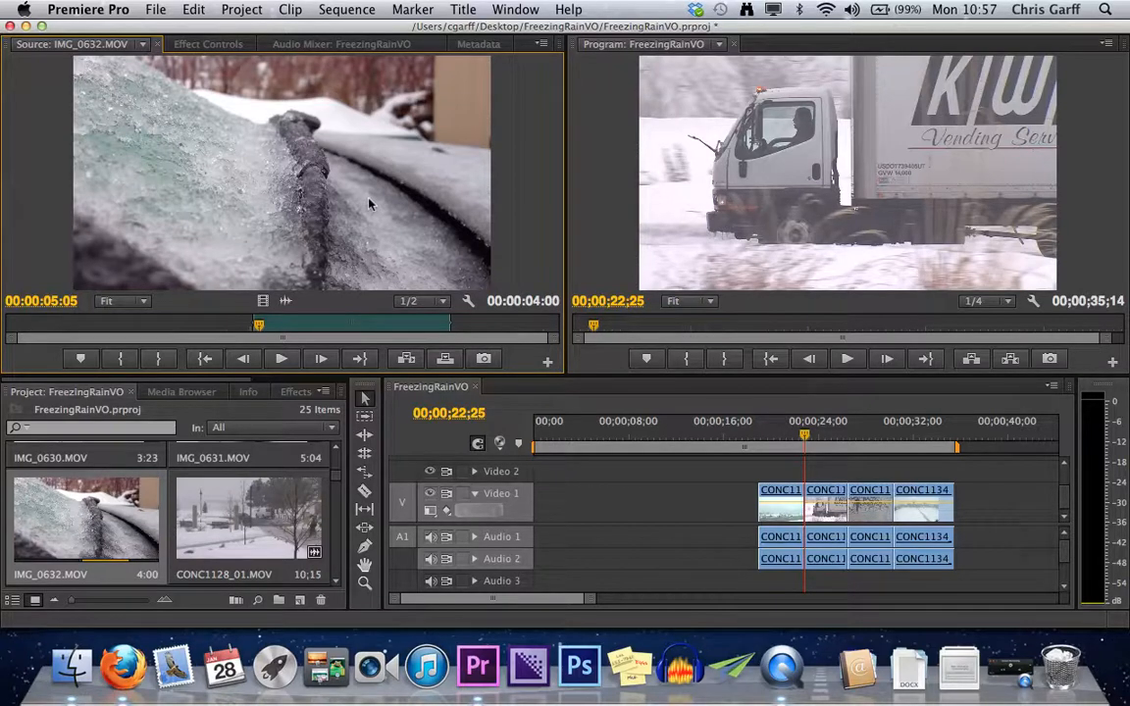
# Try inserting IMG_0632.MOV at 00;00;22;25, first with the Insert command and again through the Program monitor, undoing each insert.
pyautogui.click(408, 362)
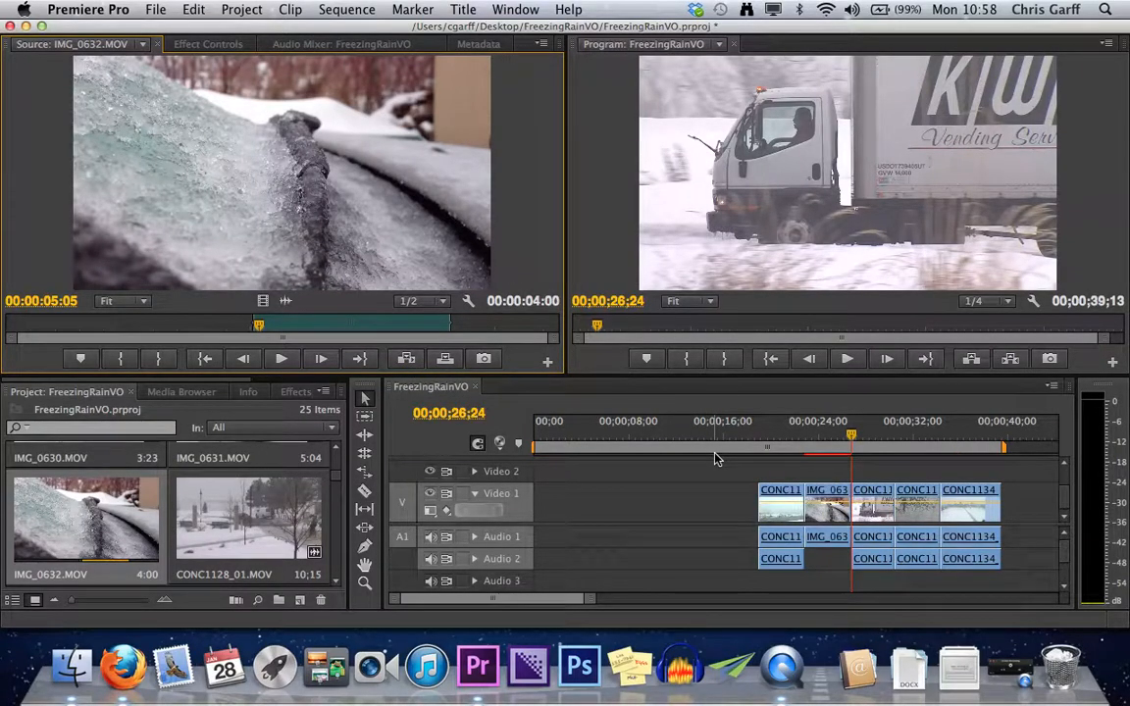
pyautogui.press('super+z')
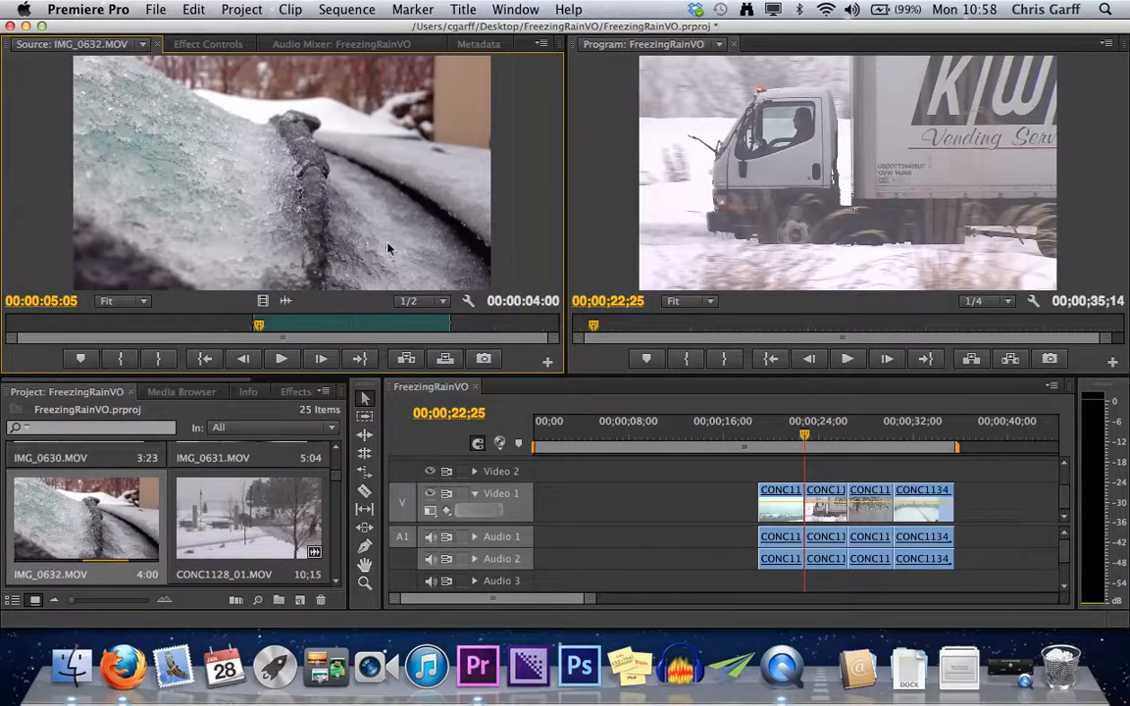
pyautogui.moveTo(389, 249); pyautogui.dragTo(780, 226)
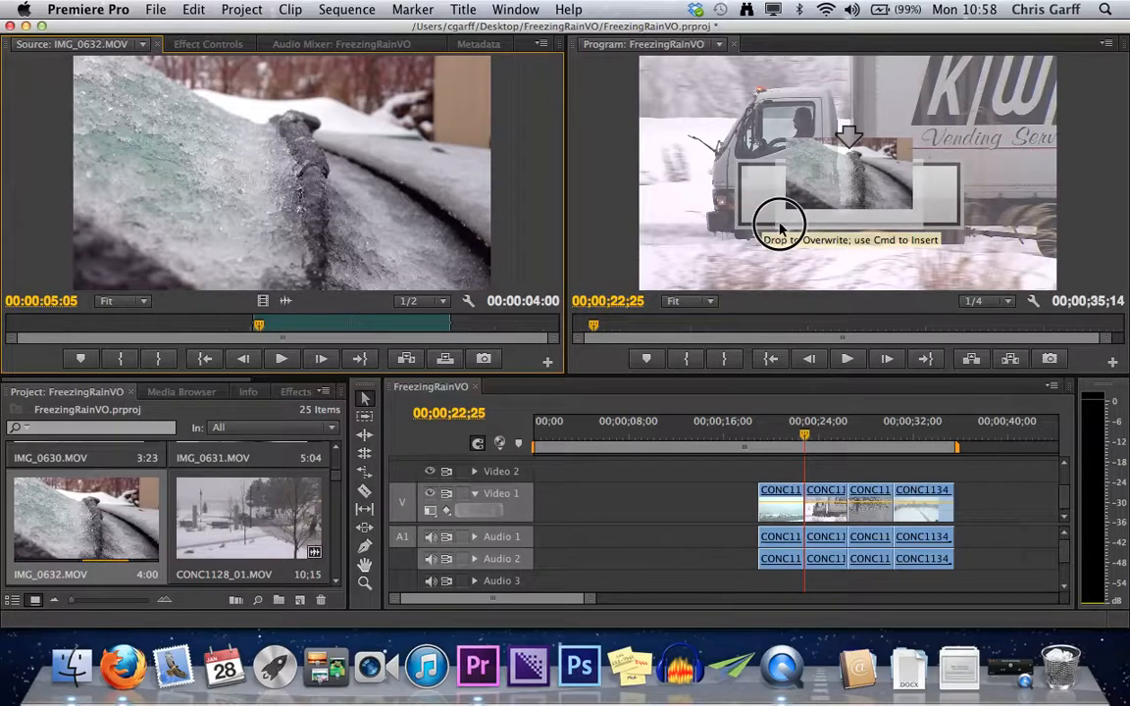
pyautogui.moveTo(780, 226); pyautogui.dragTo(780, 227)
pyautogui.press('super')
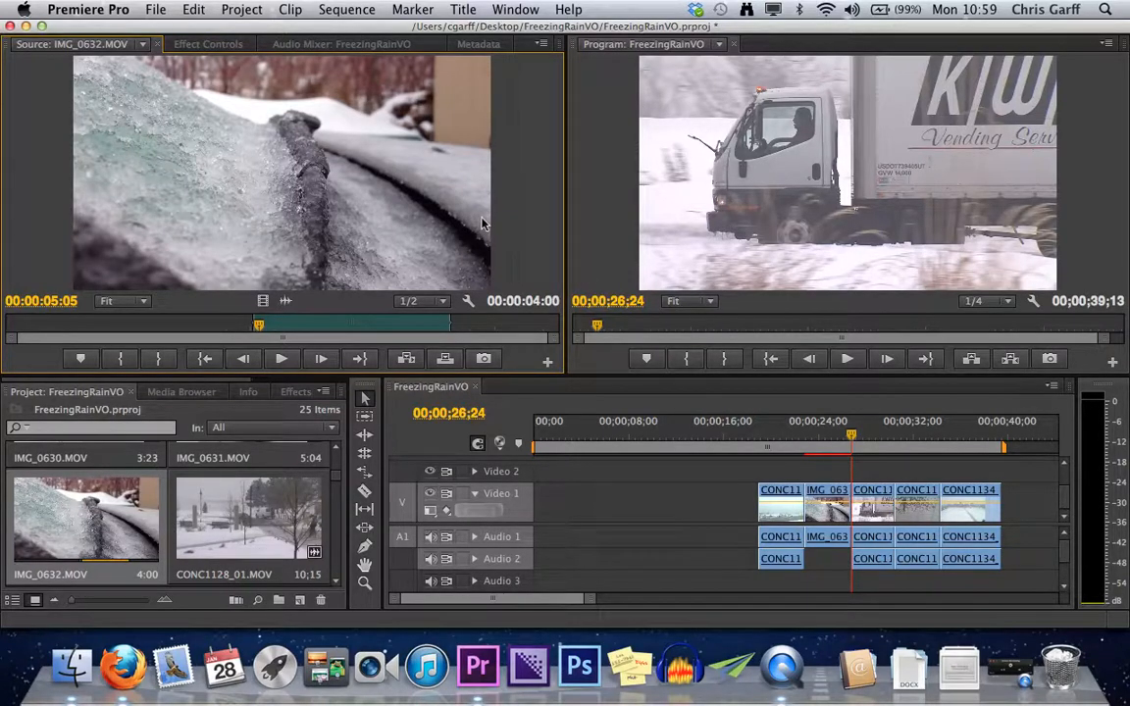
pyautogui.press('super+z')
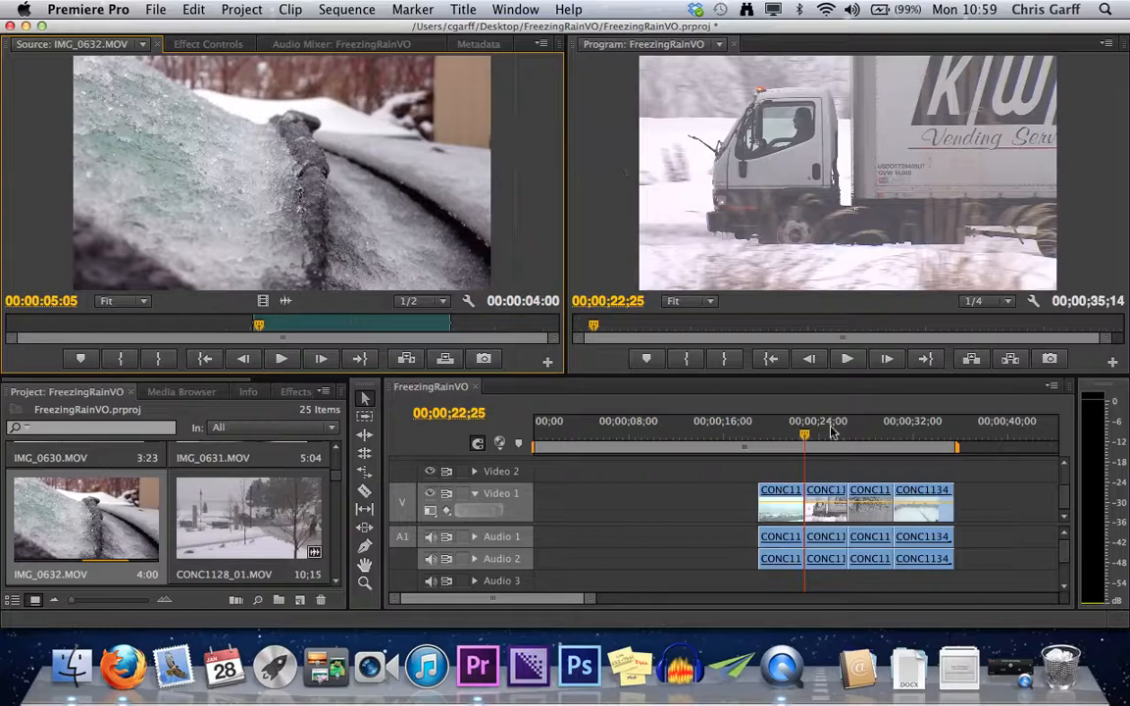
# Mark a sequence In point at 00;00;26;14 and insert IMG_0632.MOV there with the playhead at 00;00;03;04, undoing the insert.
pyautogui.moveTo(809, 444)
pyautogui.mouseDown()
pyautogui.moveTo(889, 438)
pyautogui.moveTo(573, 459)
pyautogui.mouseUp()
pyautogui.press('i')
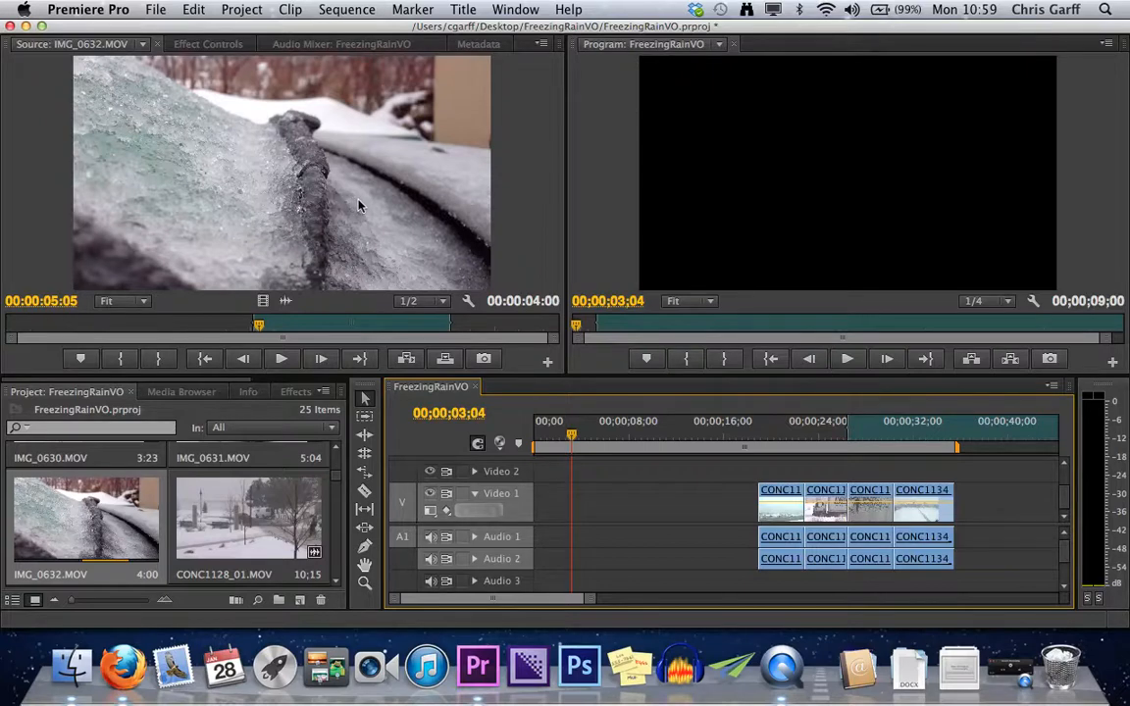
pyautogui.press(',')
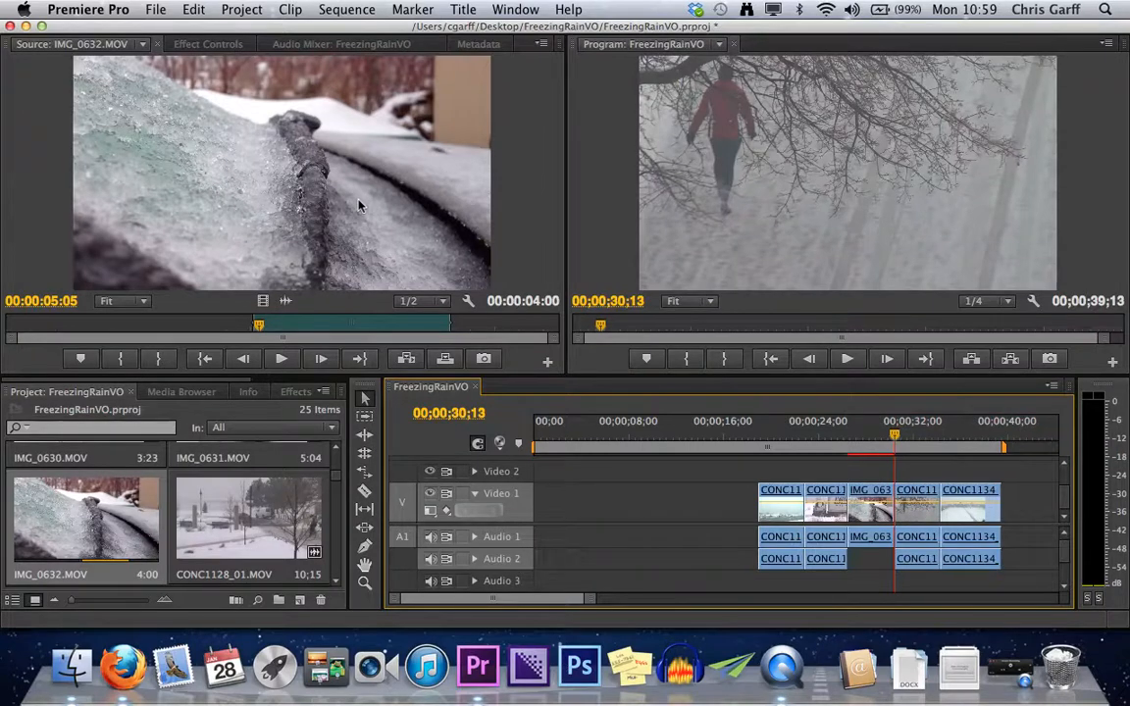
pyautogui.press('super+z')
# Insert IMG_0632.MOV at the In point through the Program monitor, and undo the insert.
pyautogui.moveTo(259, 120); pyautogui.dragTo(793, 178)
pyautogui.press('super')
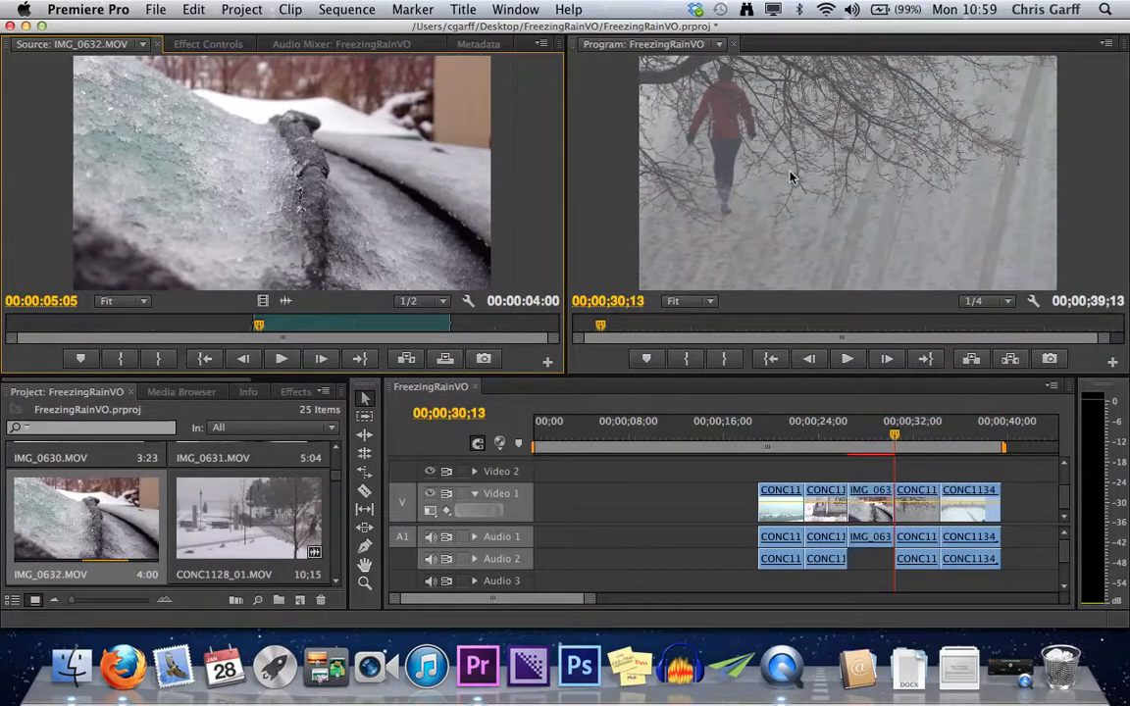
pyautogui.press('super+z')
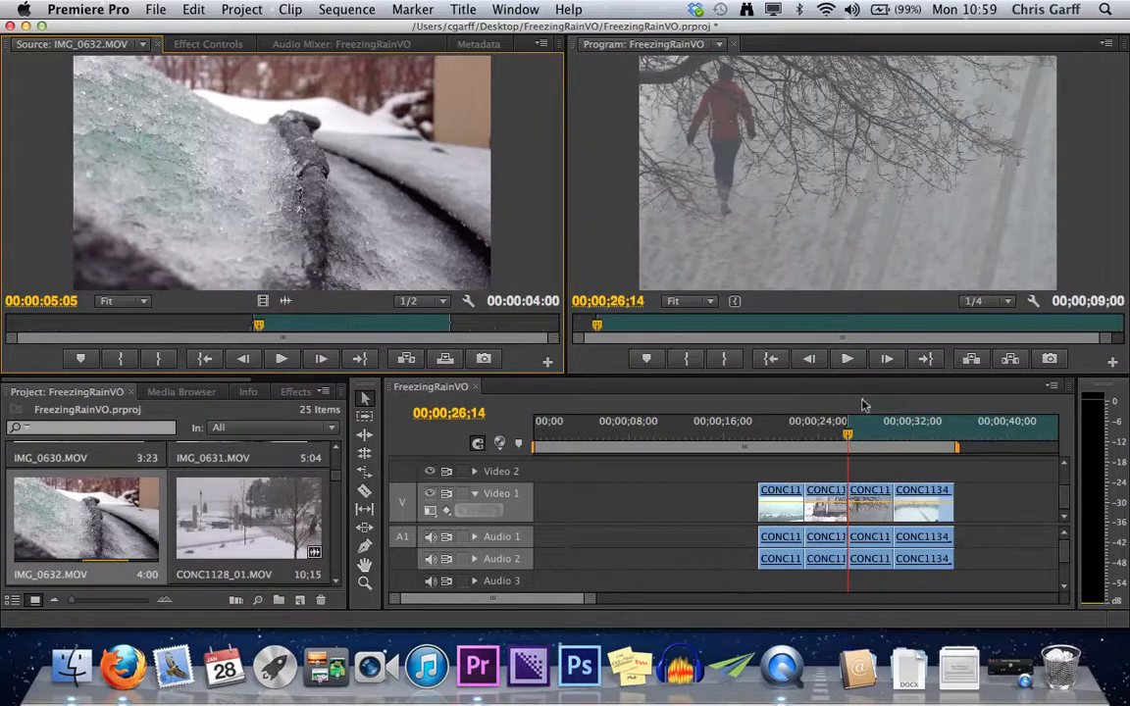
# Repeat the Program monitor insert of IMG_0632.MOV with the playhead in the empty stretch before the clips, and undo it.
pyautogui.click(684, 432)
pyautogui.click(669, 432)
pyautogui.moveTo(391, 220); pyautogui.dragTo(848, 246)
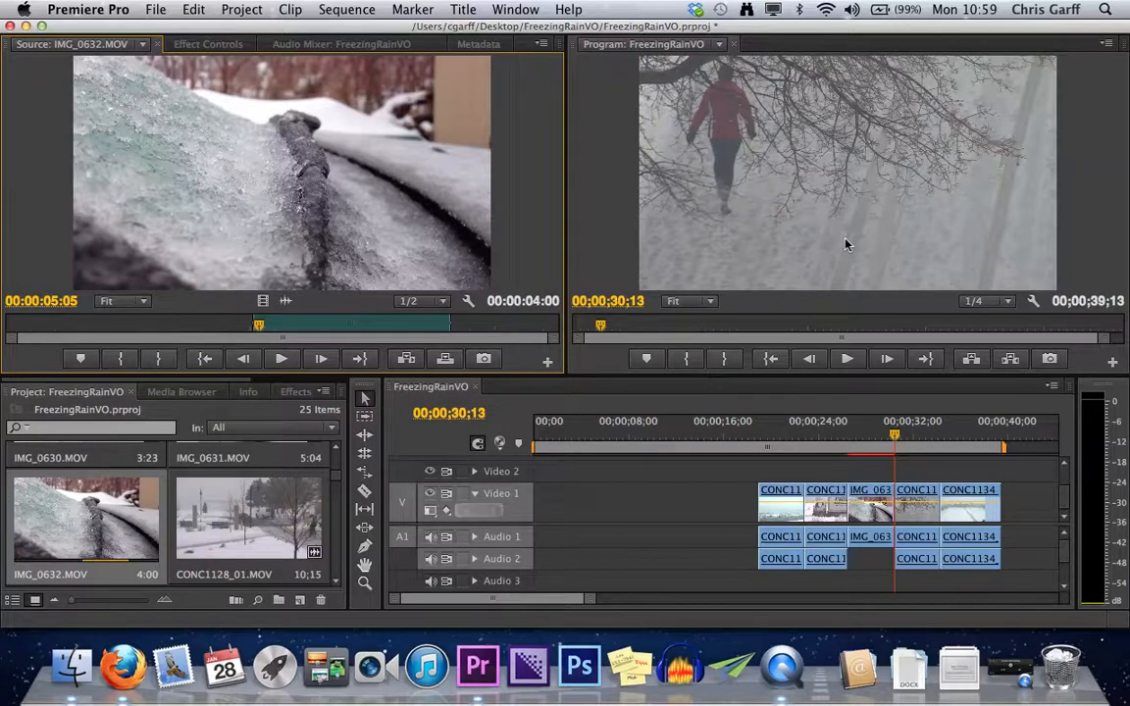
pyautogui.press('super+z')
pyautogui.press('super+z')
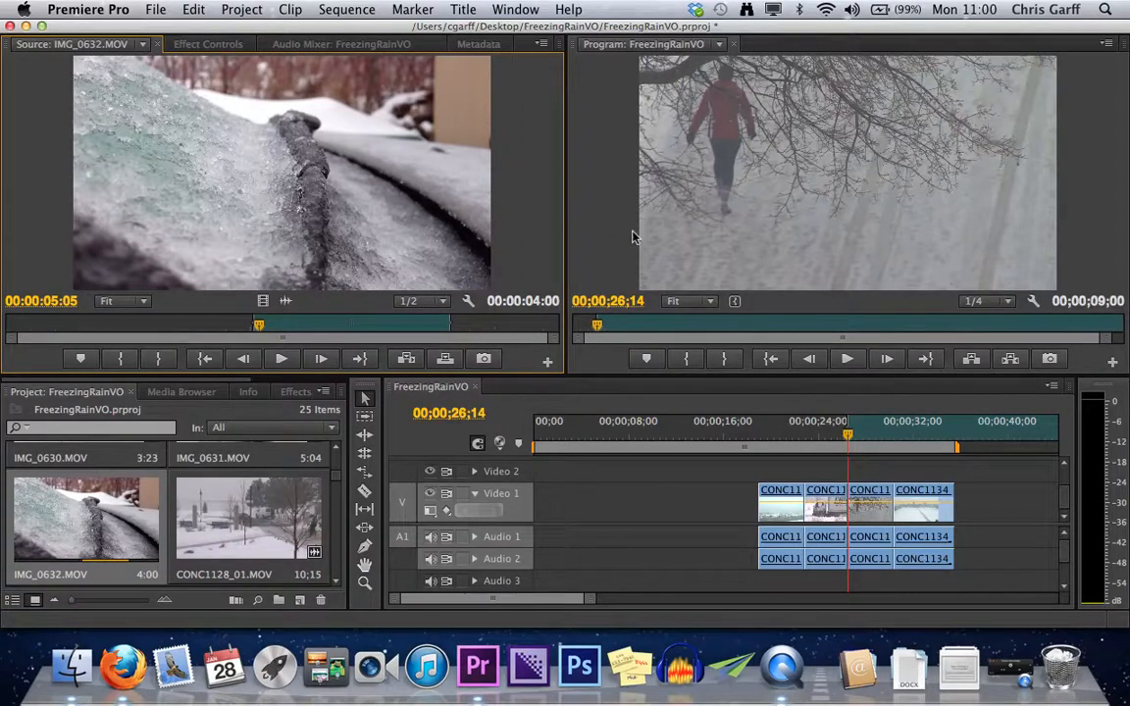
# Move the playhead to 00;00;24;18 in the middle of CONC1133_01.MOV and clear the sequence's In point.
pyautogui.moveTo(857, 444); pyautogui.dragTo(828, 441)
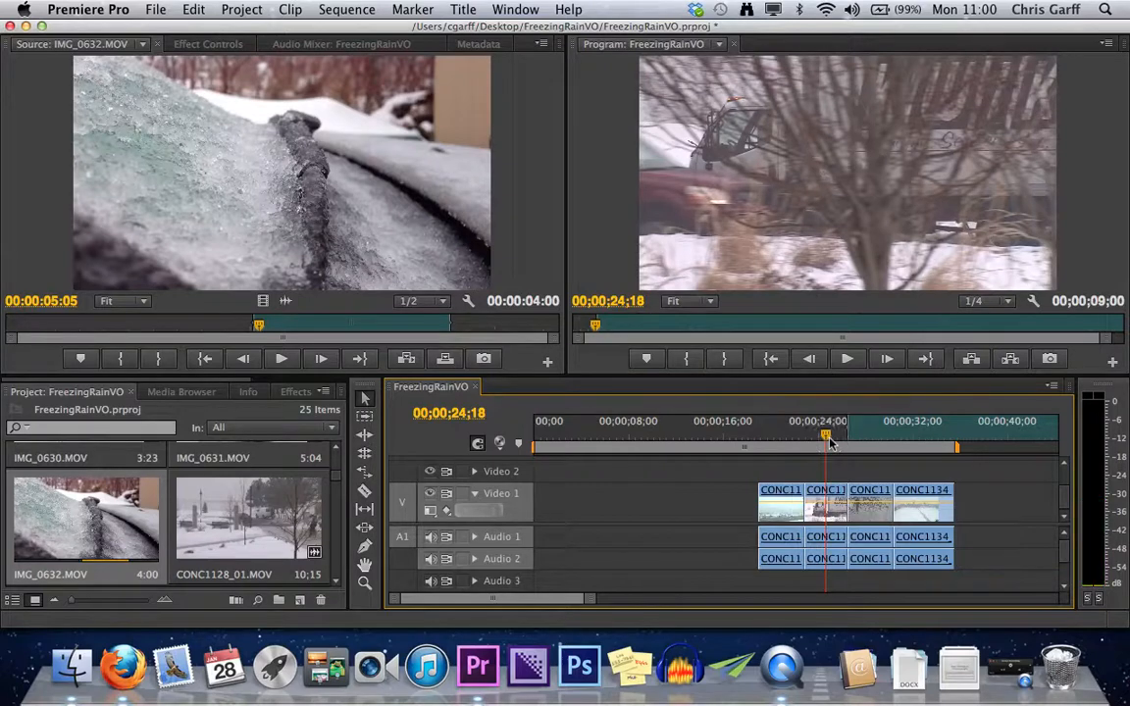
pyautogui.press('=')
pyautogui.press('=')
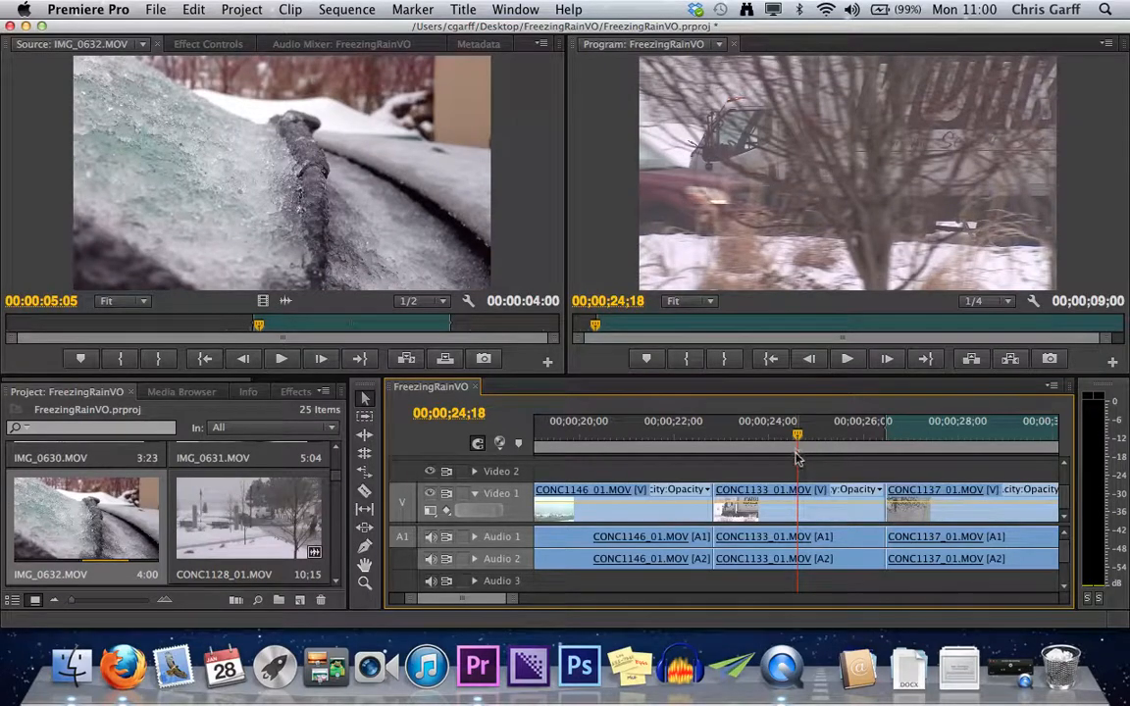
pyautogui.rightClick(992, 438)
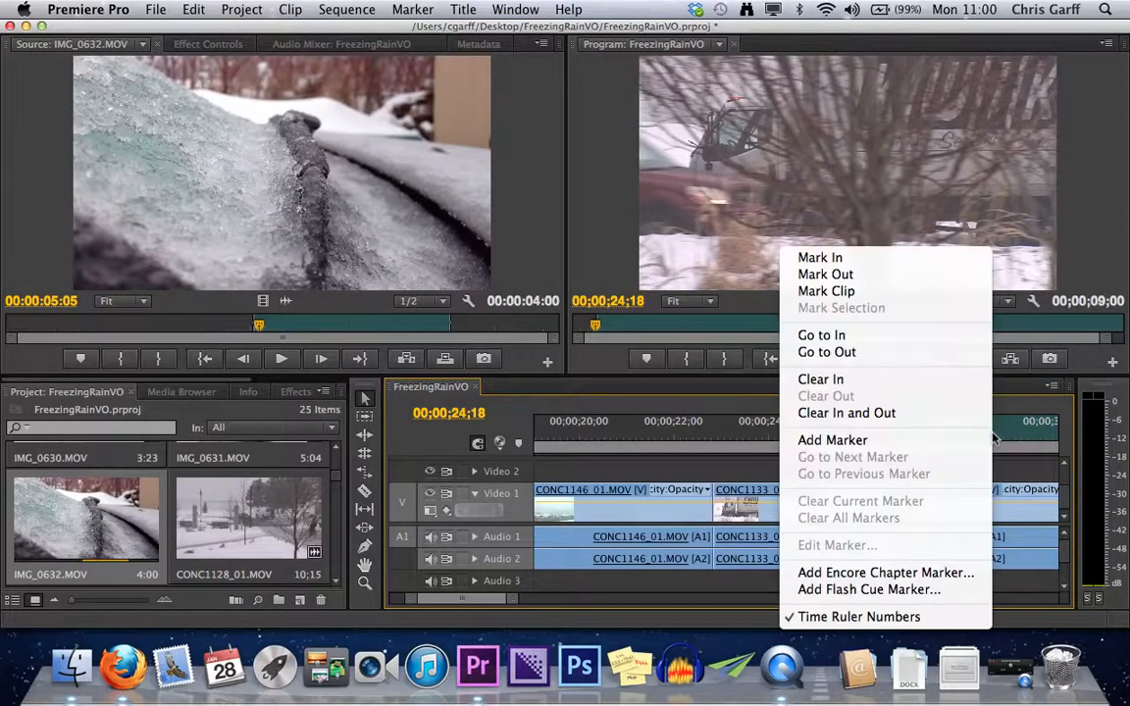
pyautogui.click(850, 379)
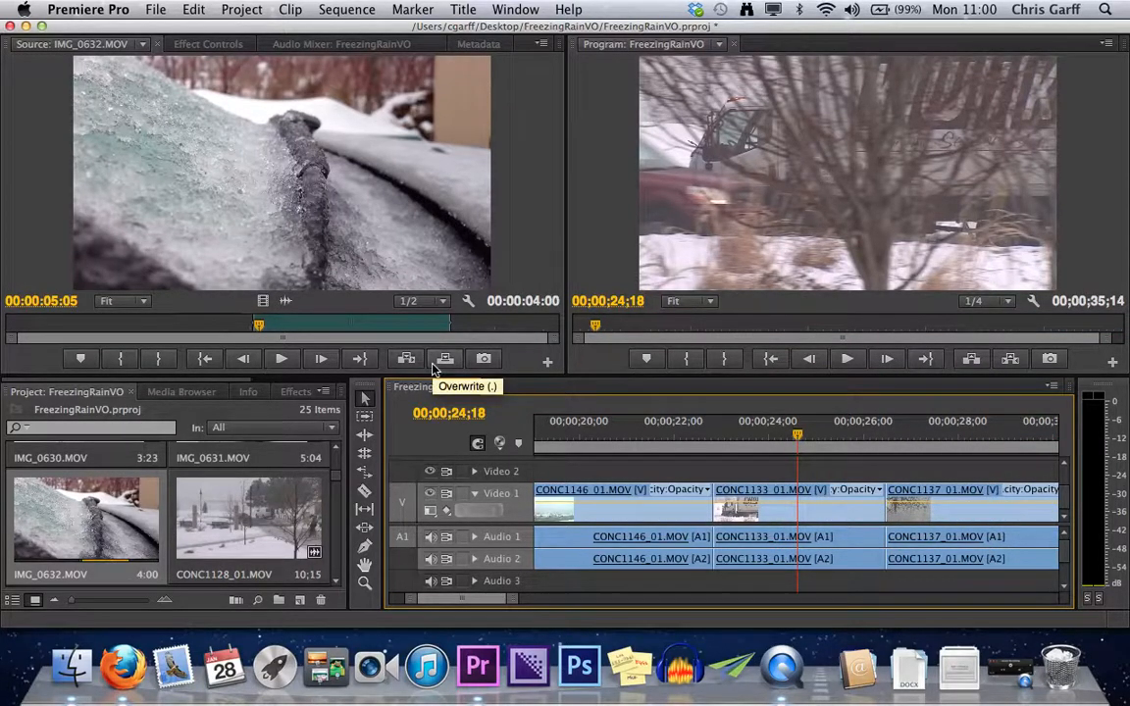
# Insert IMG_0632.MOV at 00;00;24;18, splitting CONC1133_01.MOV around it.
pyautogui.press('-')
pyautogui.press('-')
pyautogui.press(',')
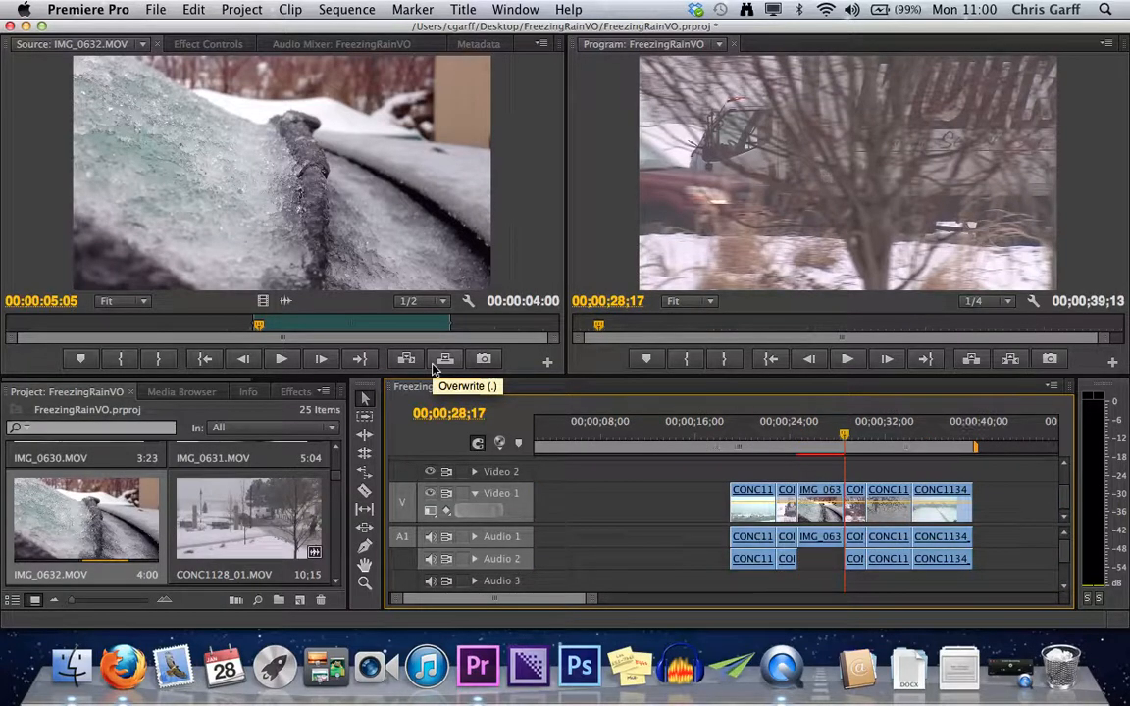
# Examine both halves of the split CONC1133_01.MOV and play the sequence across the inserted IMG_0632.MOV.
pyautogui.click(785, 452)
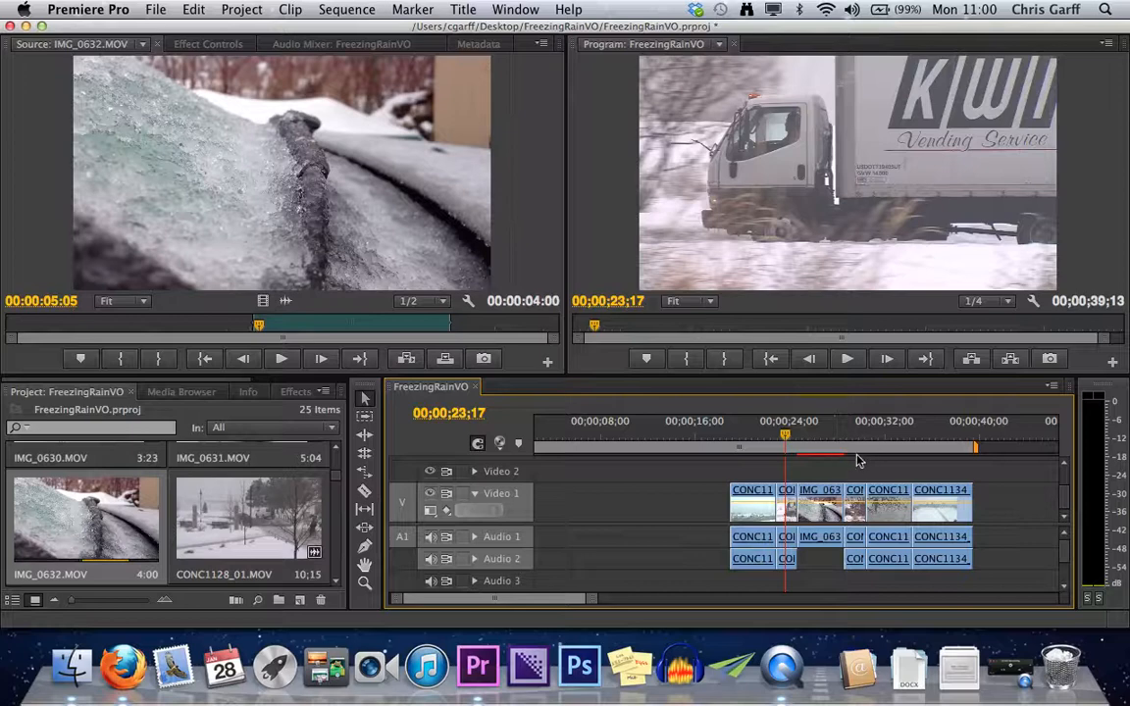
pyautogui.click(855, 449)
pyautogui.click(822, 432)
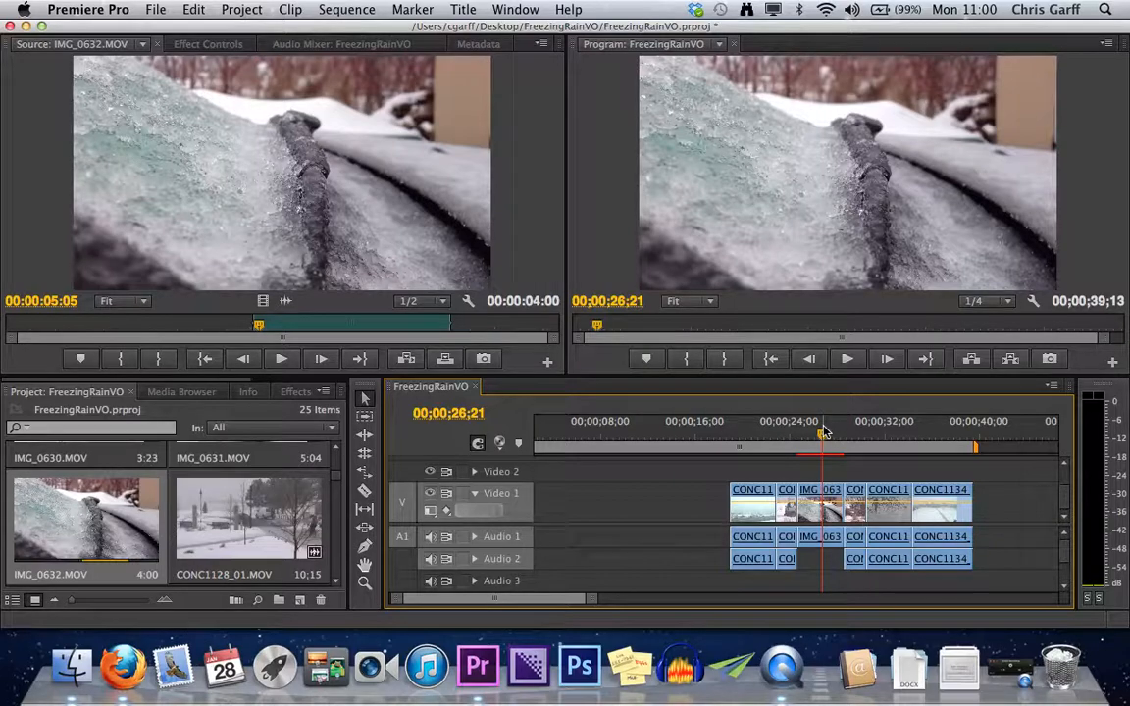
pyautogui.press('Up')
pyautogui.press('Up')
pyautogui.press('space')
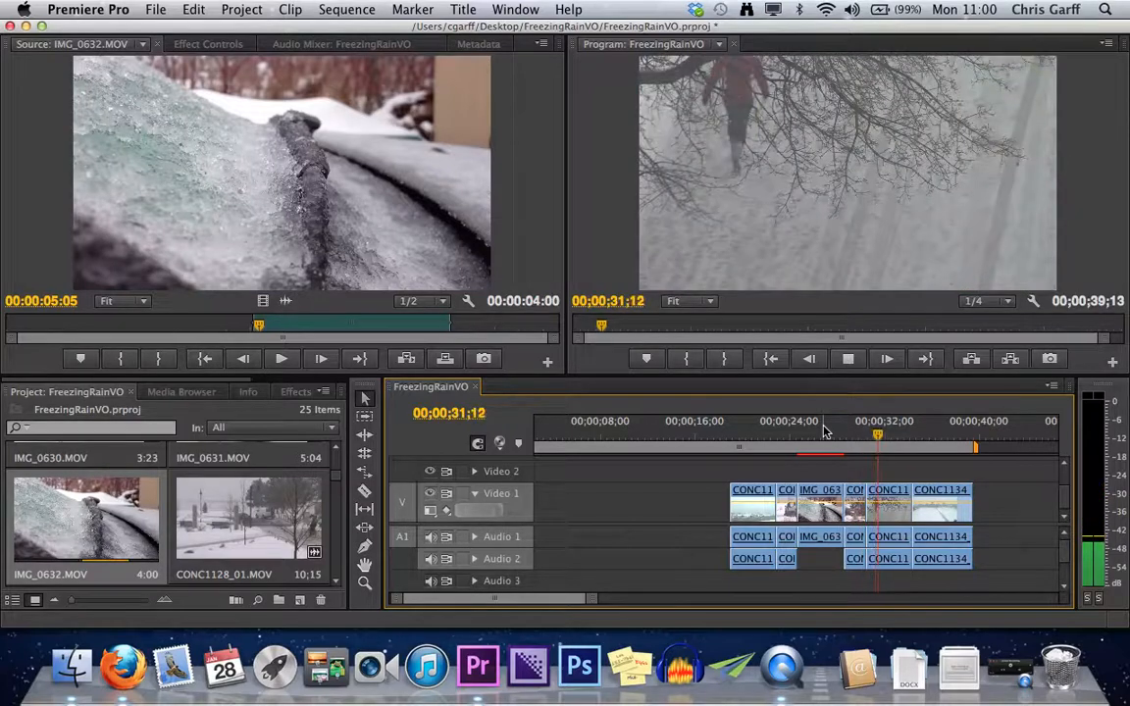
pyautogui.press('space')
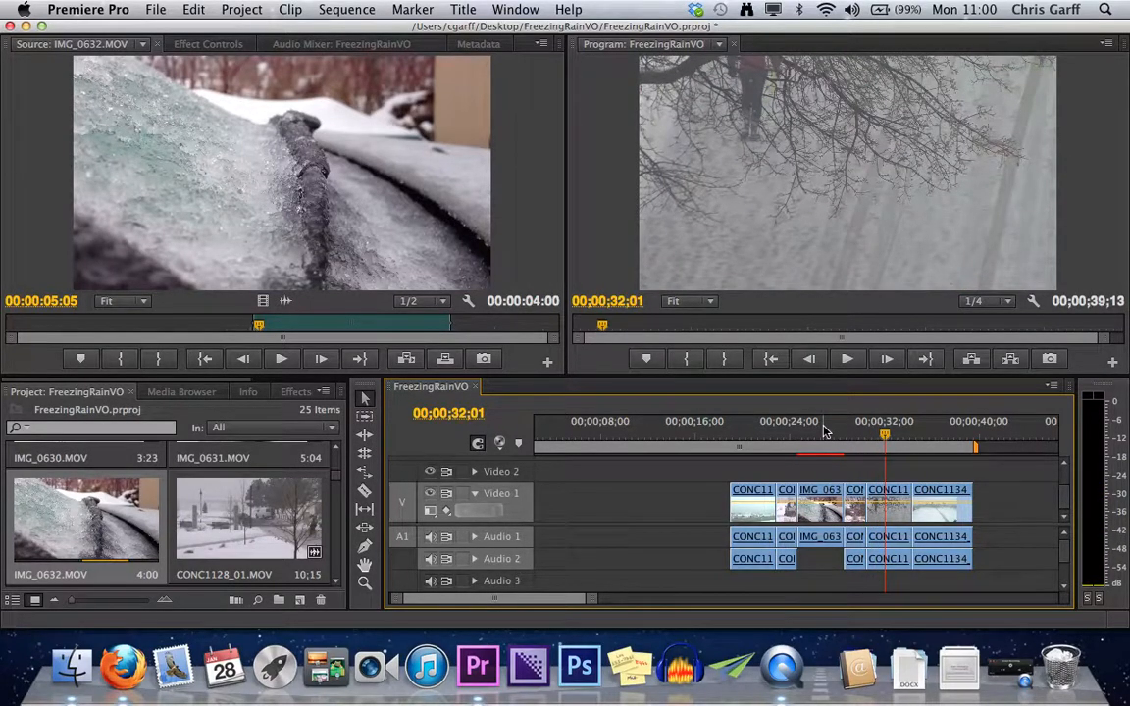
# Undo the insert and try an Overwrite edit of IMG_0632.MOV at 00;00;24;18, undoing it as well.
pyautogui.press("'")
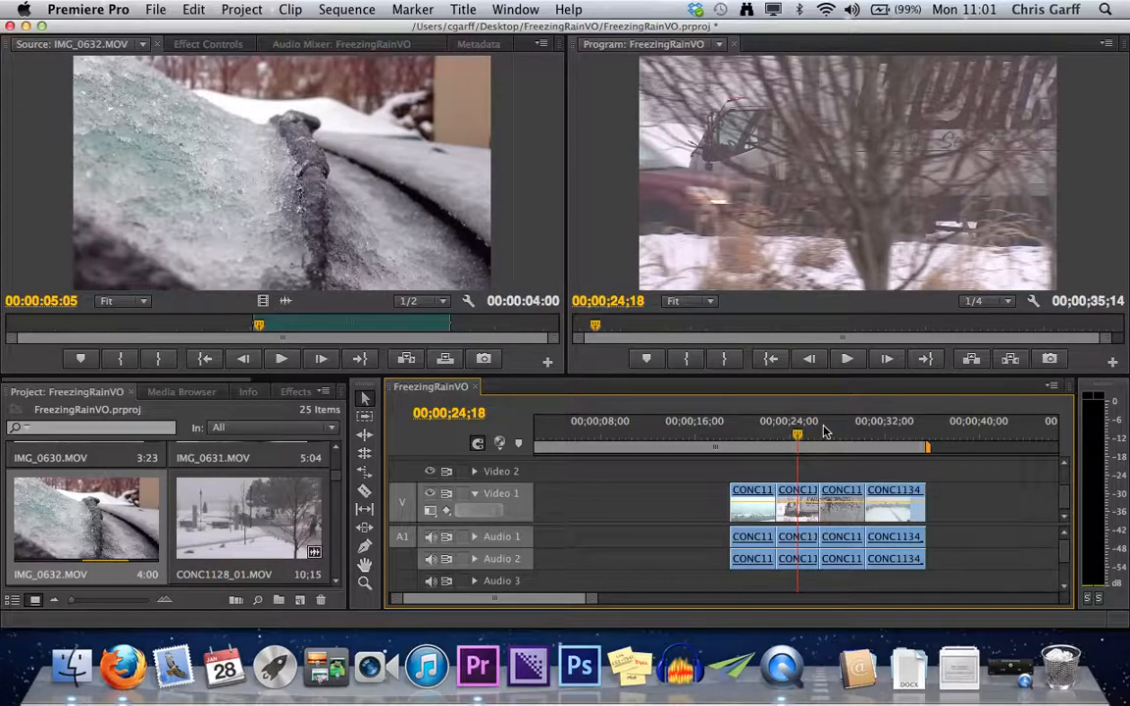
pyautogui.press('.')
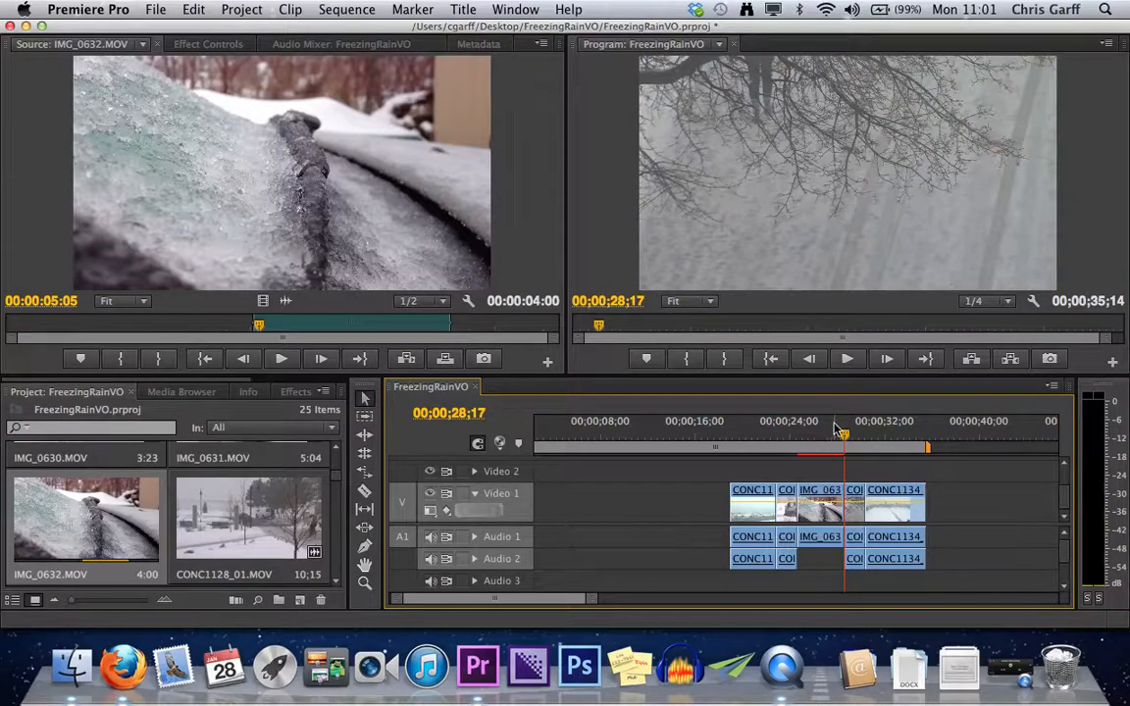
pyautogui.press('super+z')
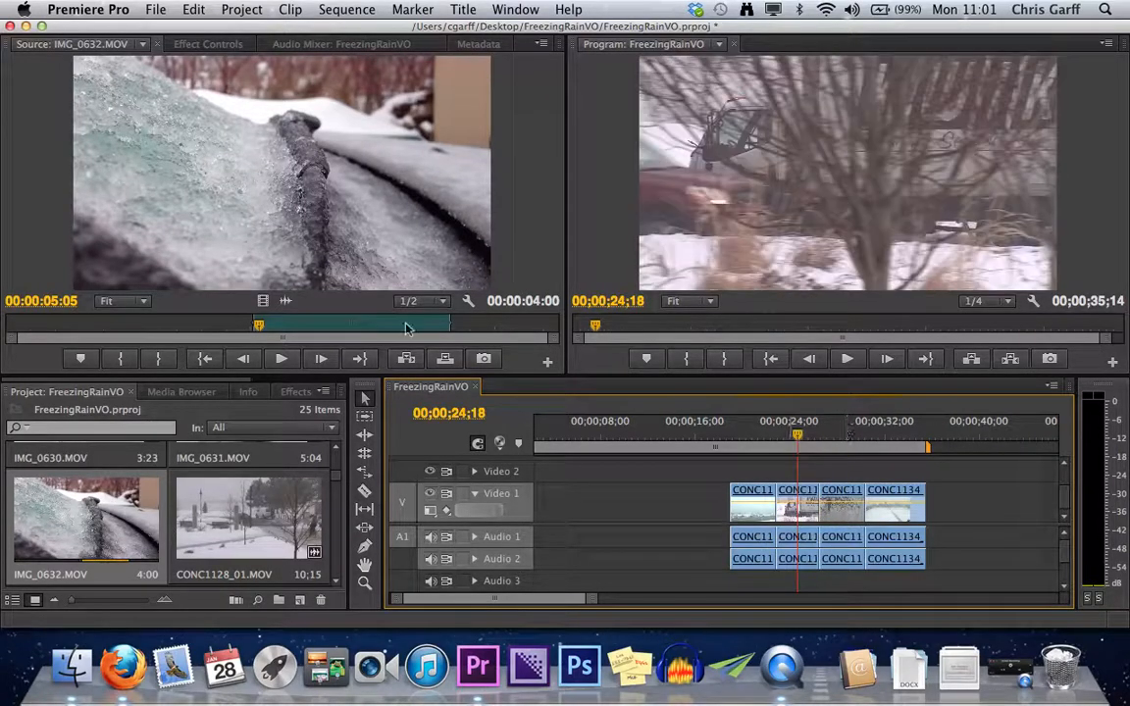